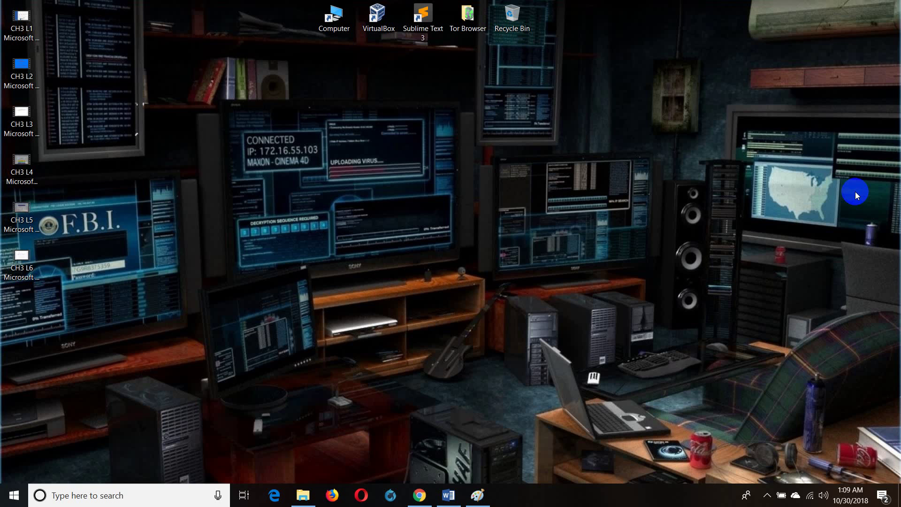
Delete all content from the open Myself.docx document
click(451, 493)
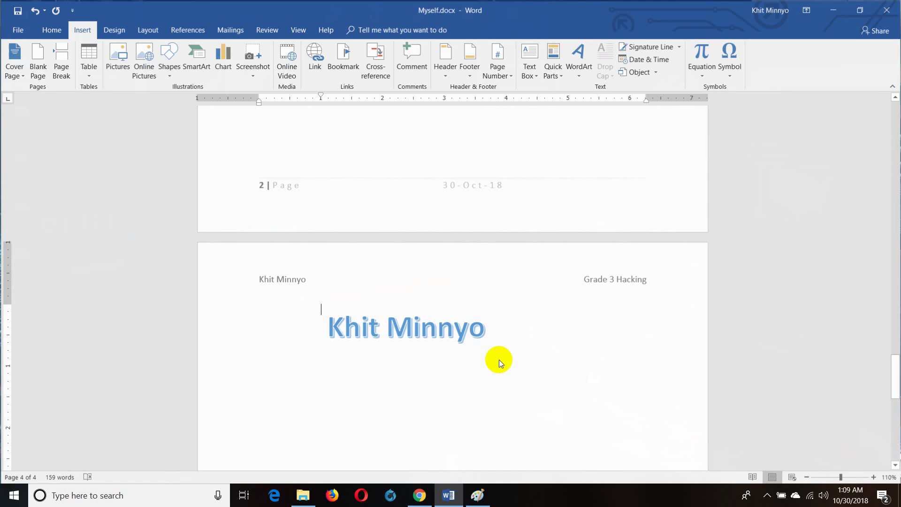
scroll(670, 178, up, 3)
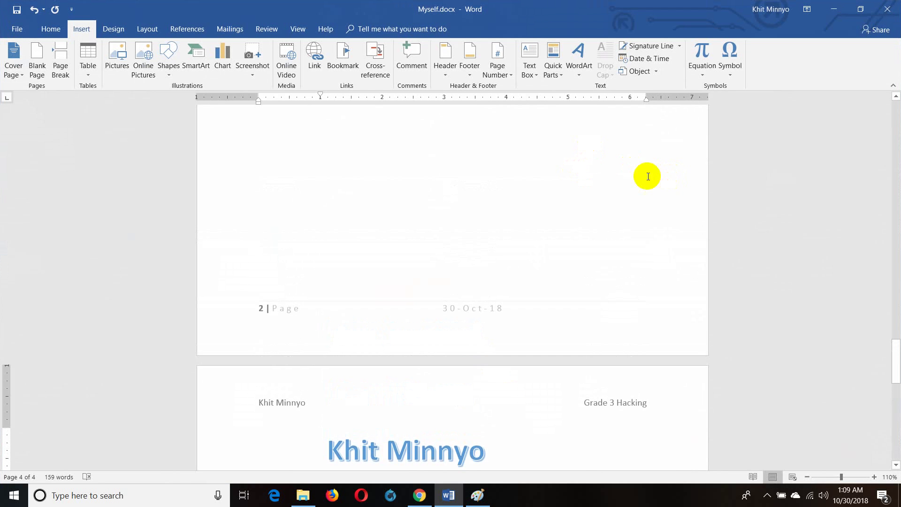
drag(895, 356, 896, 107)
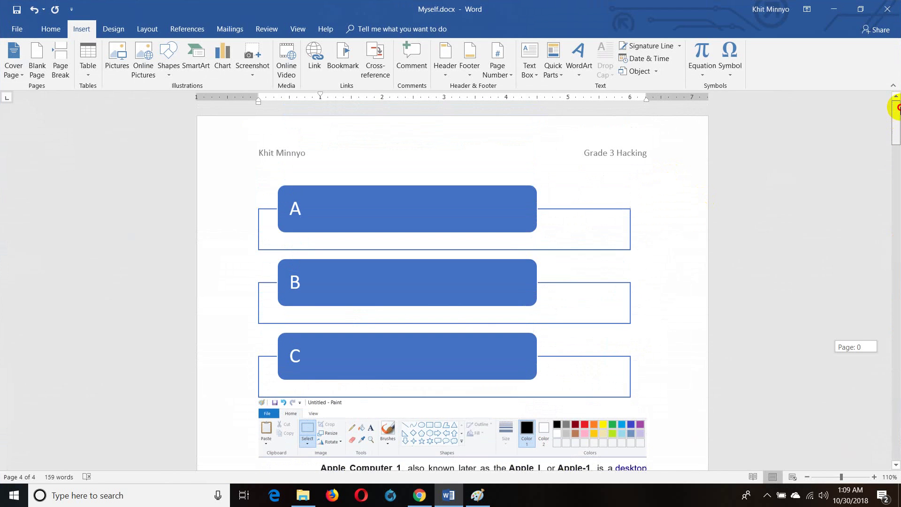
key(ctrl+a)
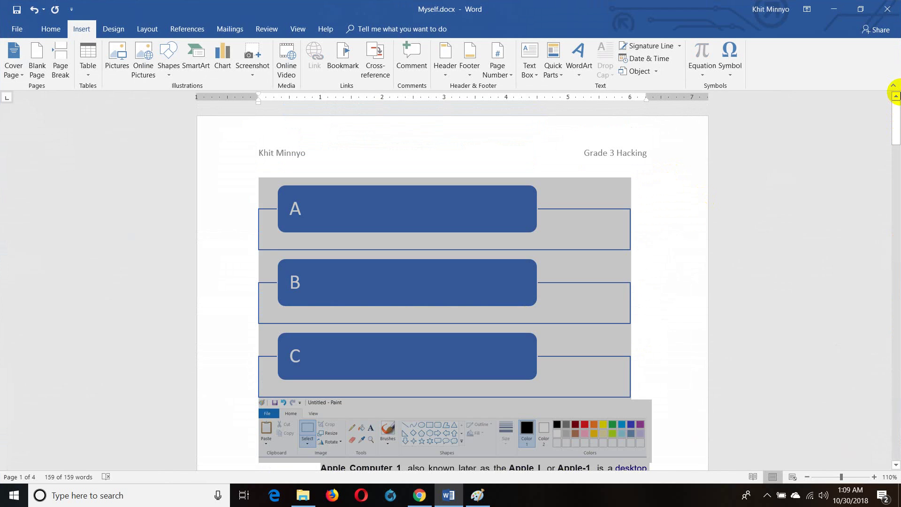
key(Delete)
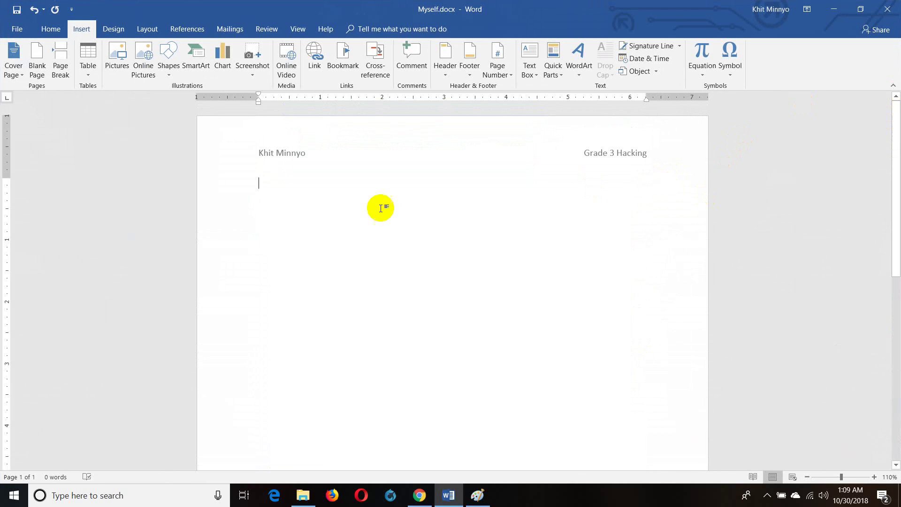
Close Myself.docx without saving the changes
scroll(382, 207, down, 5)
scroll(389, 216, down, 3)
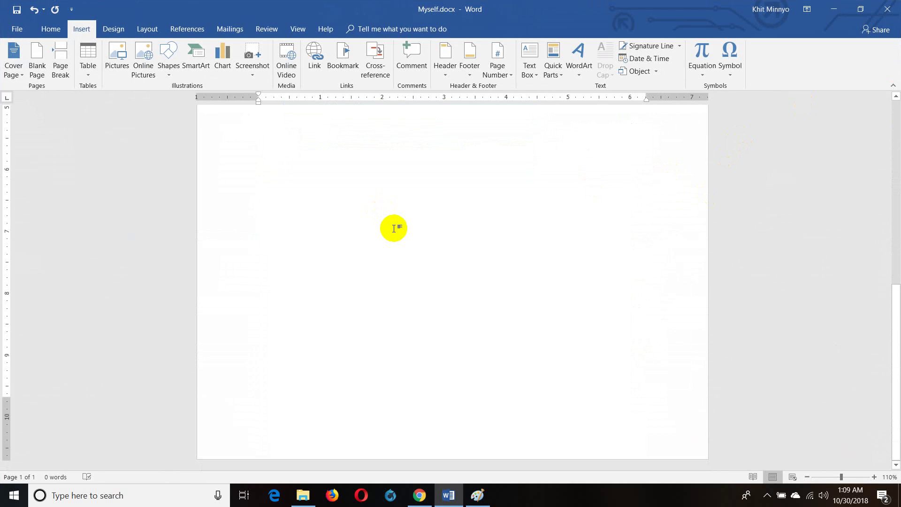
scroll(393, 228, up, 5)
scroll(393, 228, up, 3)
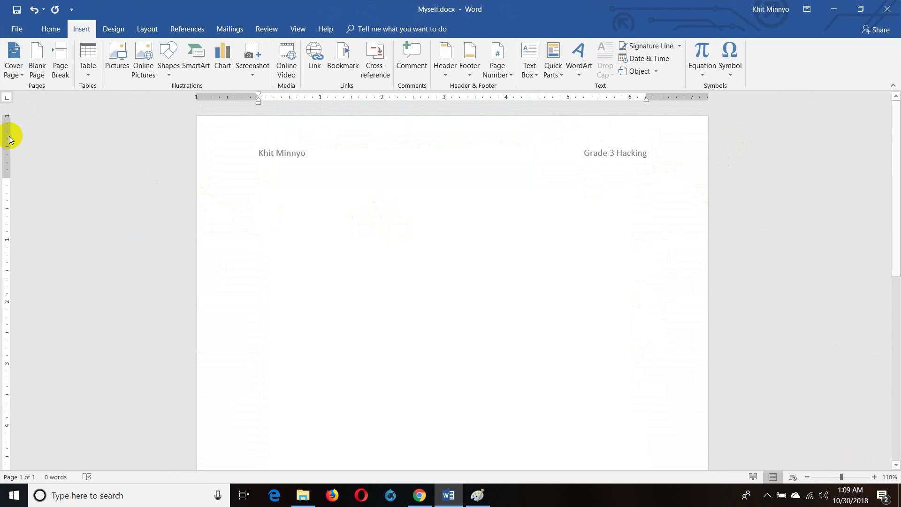
click(311, 187)
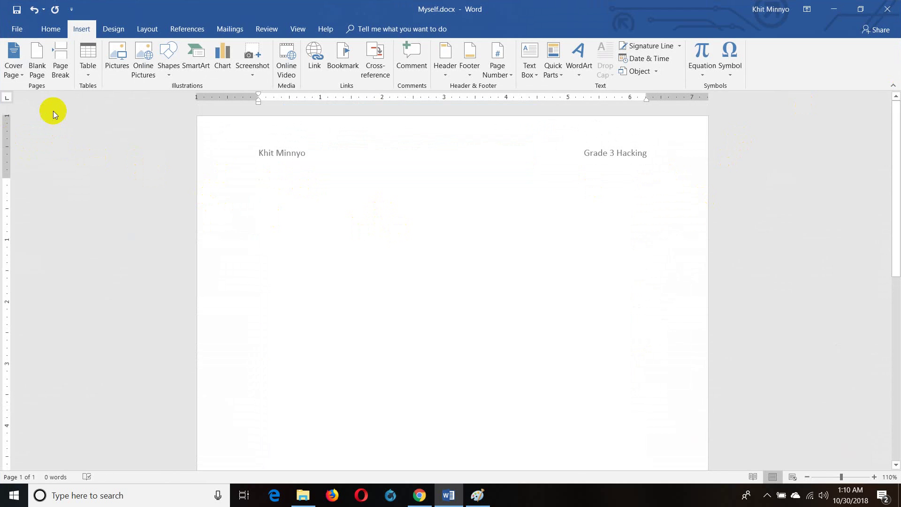
click(887, 9)
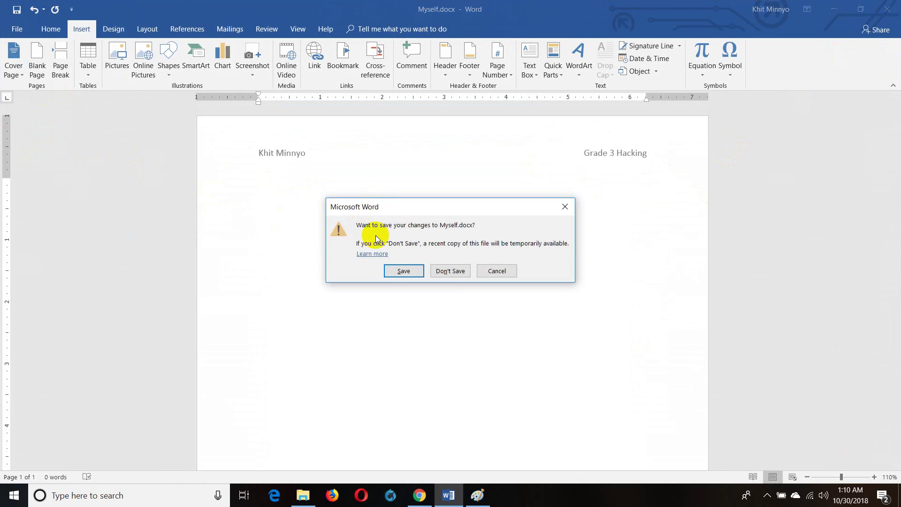
click(452, 274)
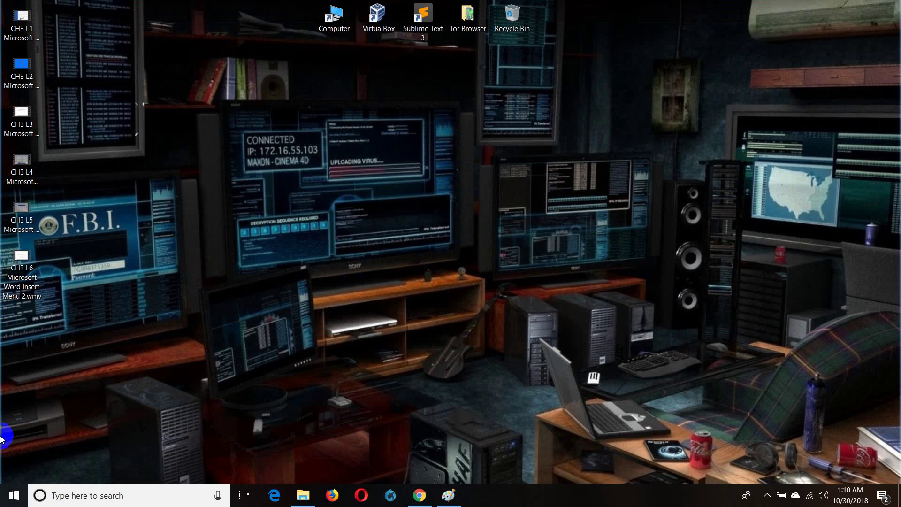
Launch Word from the Start menu and create a new blank document
click(13, 495)
click(472, 247)
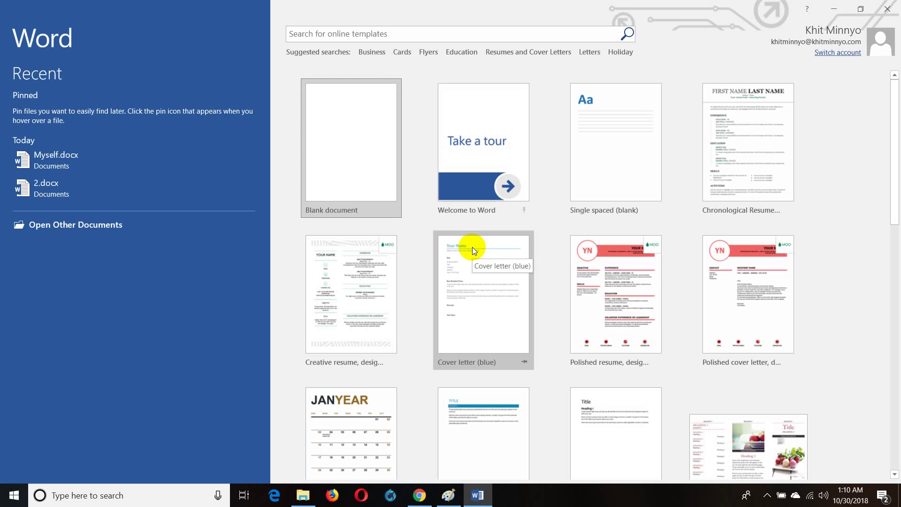
click(351, 173)
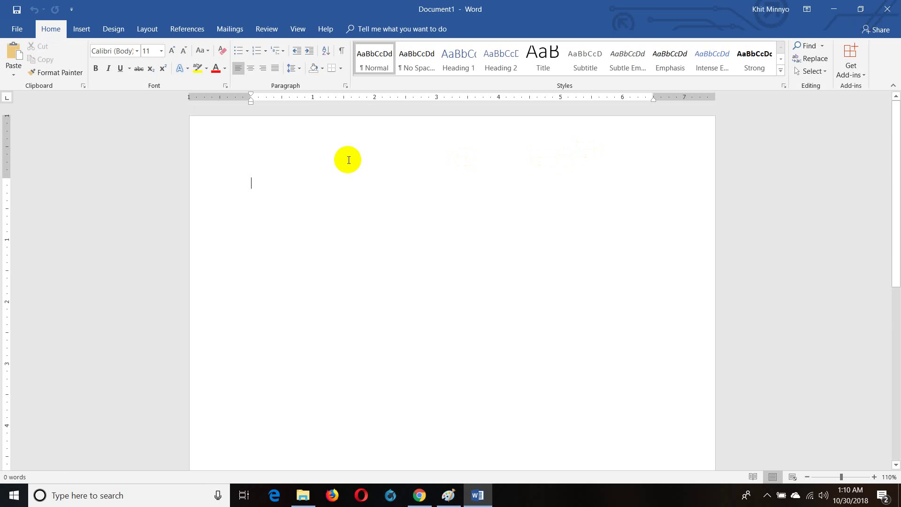
Save the new document as insert.docx on this PC
click(17, 10)
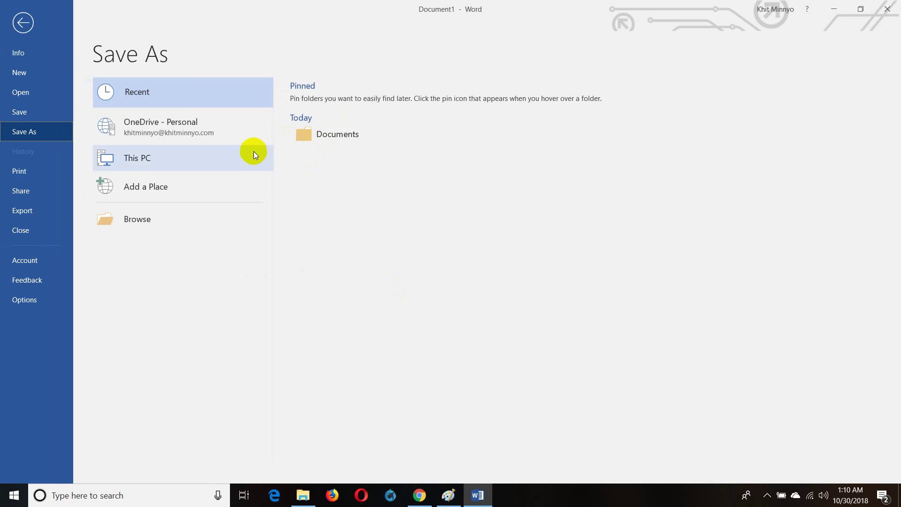
click(344, 142)
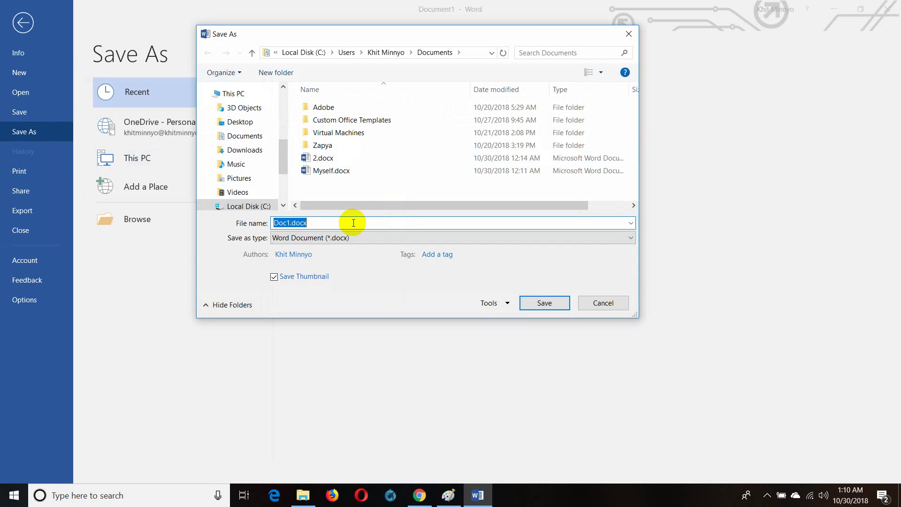
key(BackSpace)
text(insert)
key(Return)
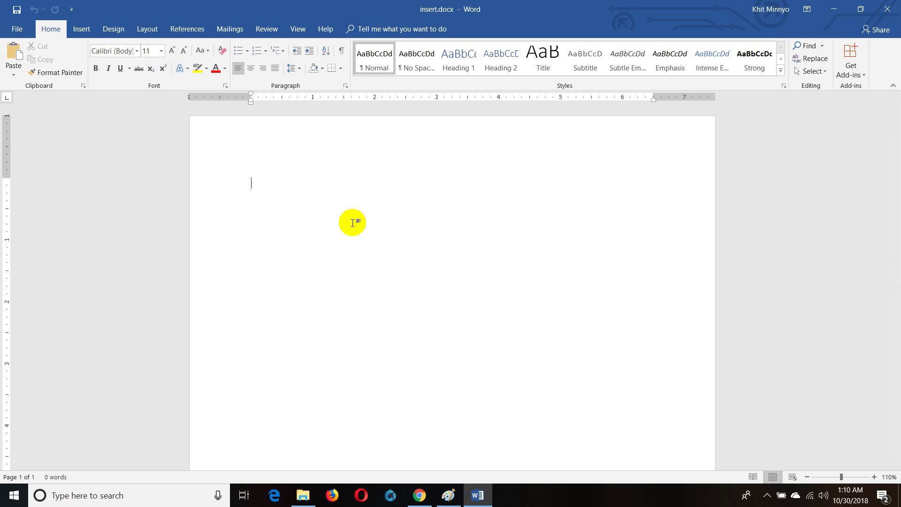
Search the font list by typing '-Win' to find the Burmese fonts
click(137, 52)
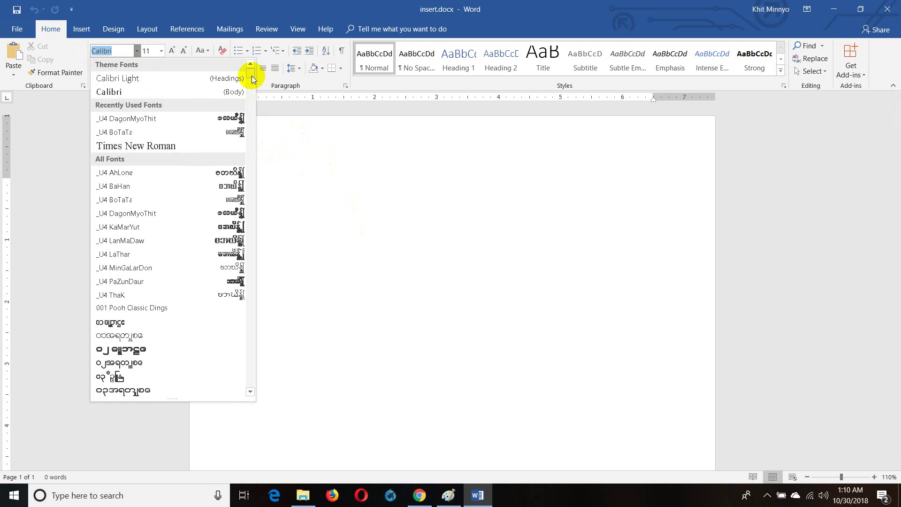
key(Up)
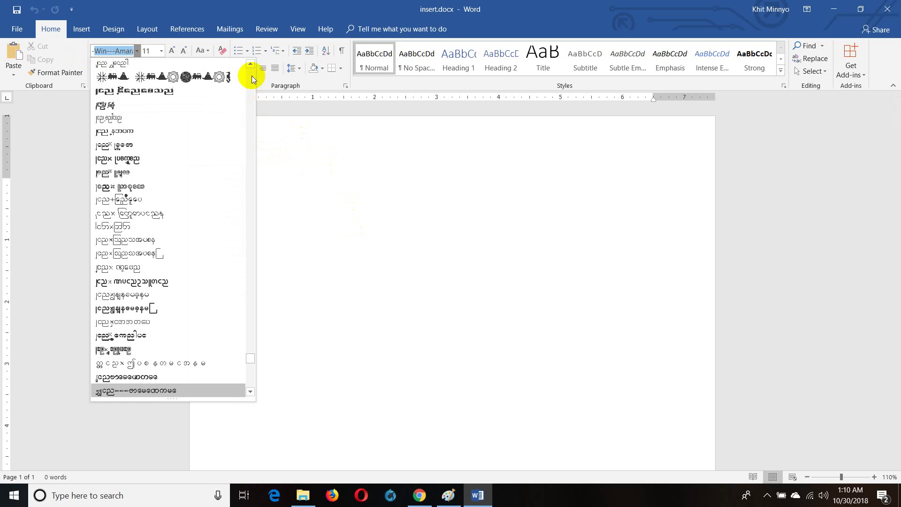
text(--)
text(ta)
key(BackSpace)
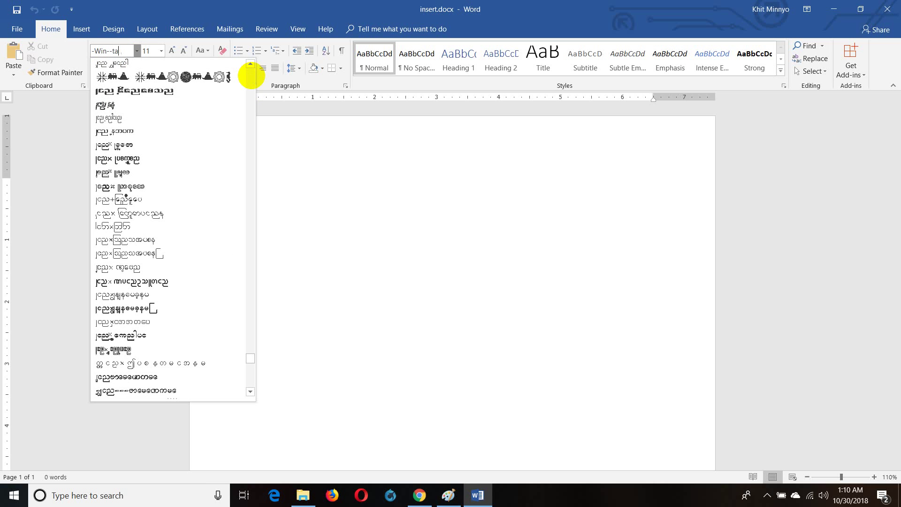
key(BackSpace)
key(BackSpace)
text(a)
key(BackSpace)
click(252, 75)
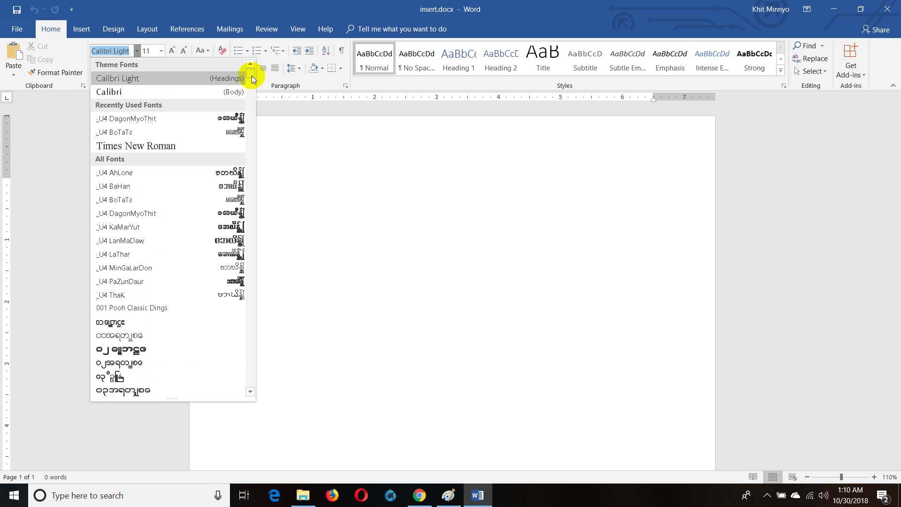
text(-)
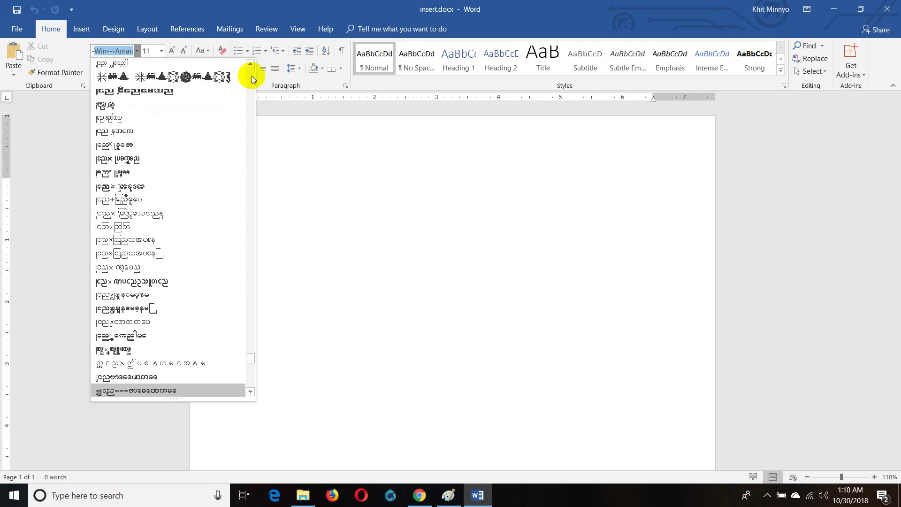
text(Win)
Scroll through the font list to browse the available -Win fonts
click(250, 391)
click(250, 391)
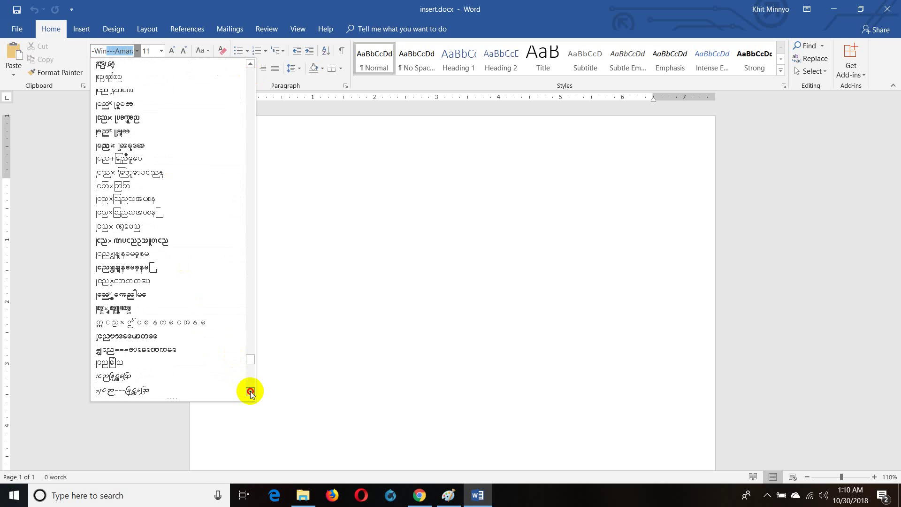
click(250, 391)
click(250, 392)
click(250, 392)
click(250, 391)
click(250, 392)
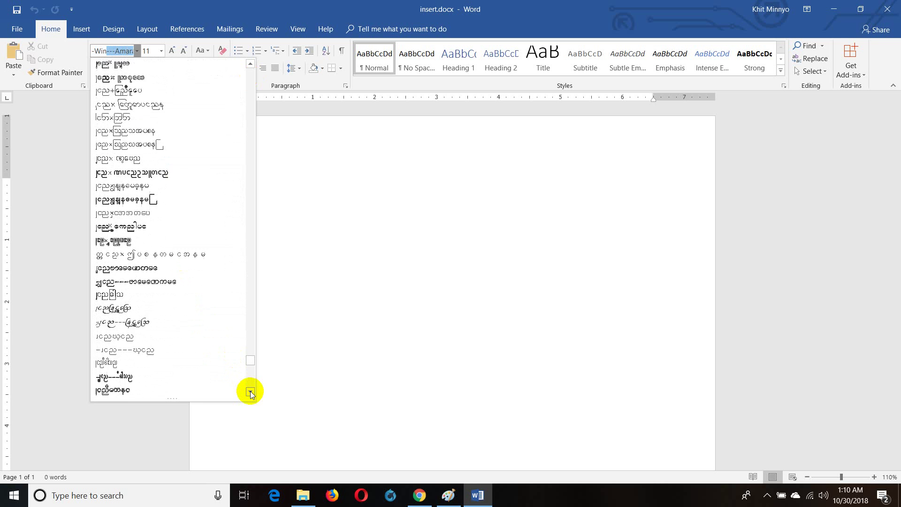
click(250, 391)
click(250, 392)
click(250, 391)
click(250, 392)
click(250, 391)
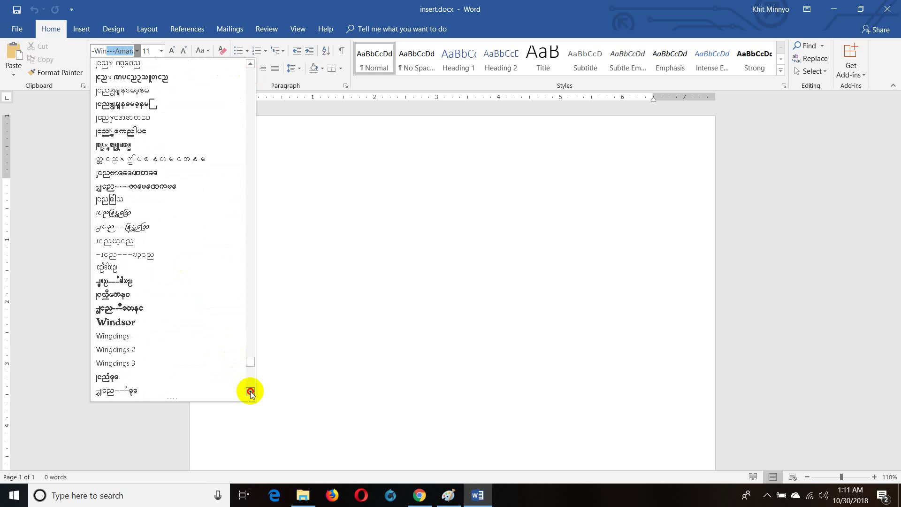
click(250, 392)
click(250, 391)
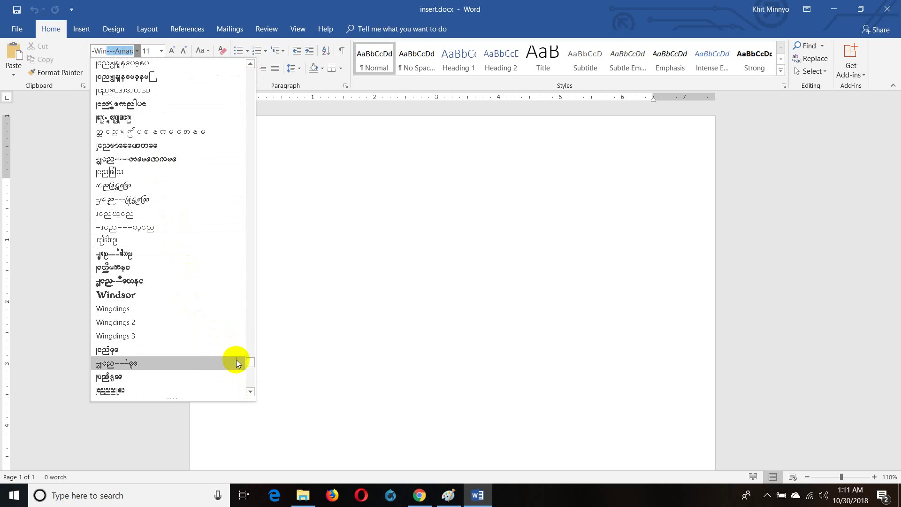
click(251, 392)
click(251, 391)
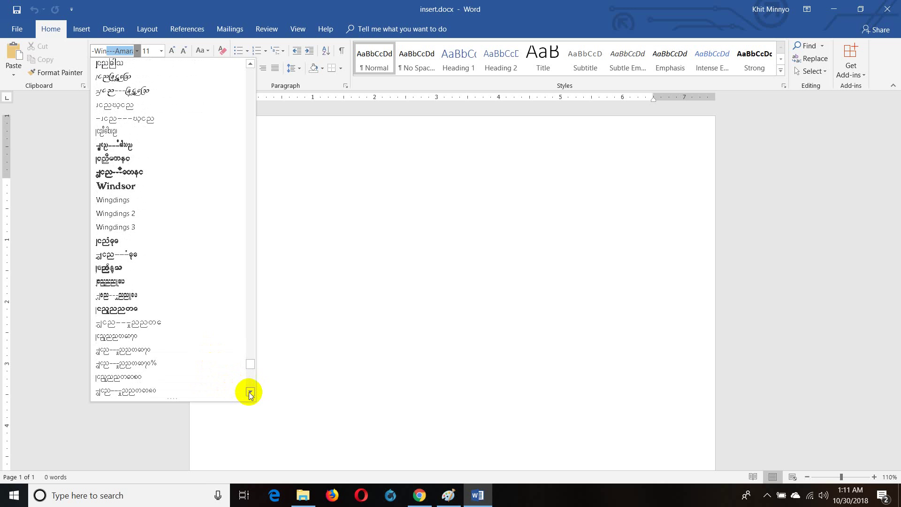
click(250, 392)
click(248, 393)
click(249, 392)
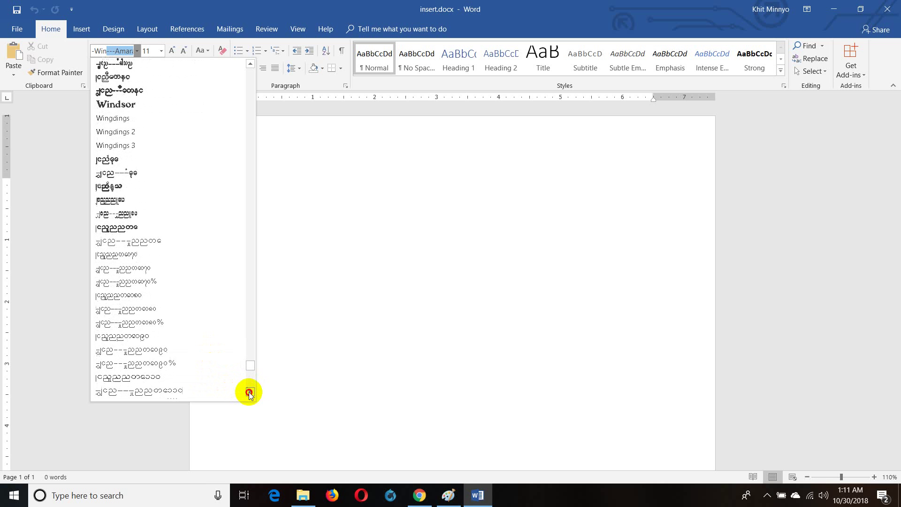
click(249, 392)
click(248, 392)
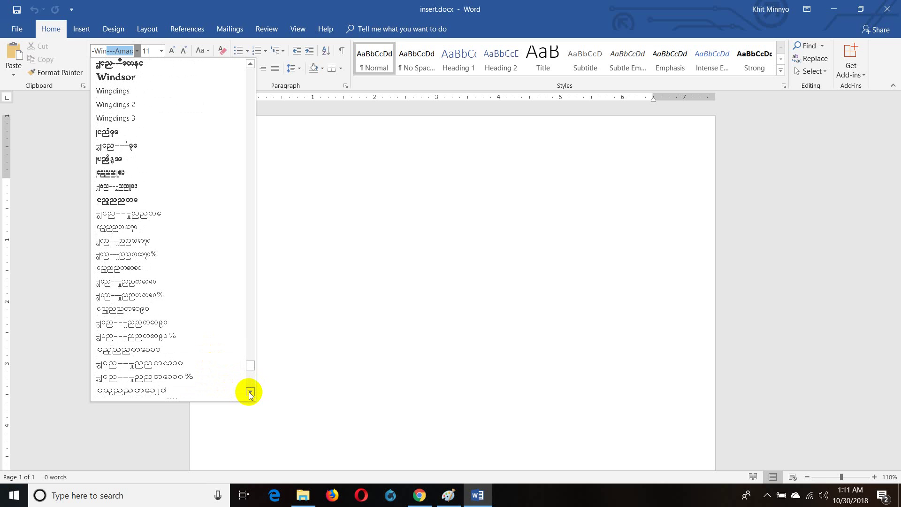
click(249, 392)
click(249, 392)
click(249, 393)
click(249, 393)
click(249, 392)
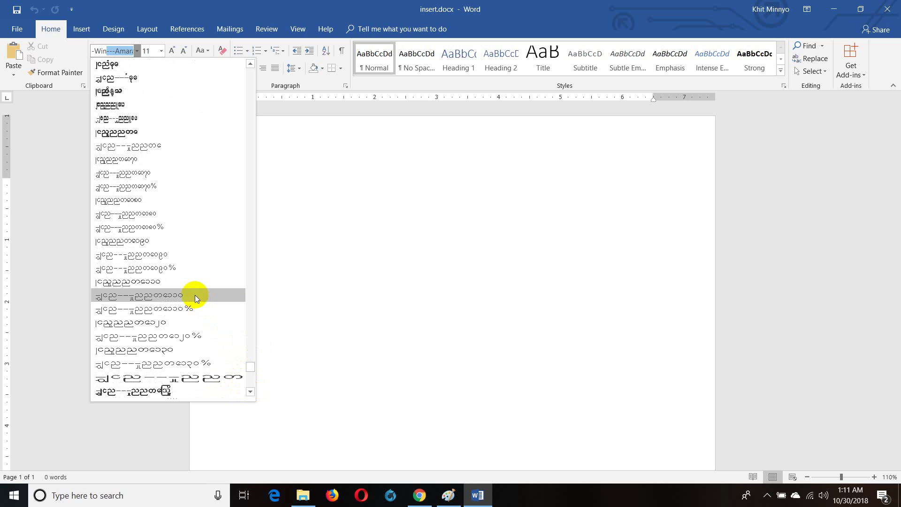
Set the font to the Myanmar -Win---Taung typeface by typing 'Taung'
scroll(195, 295, down, 2)
scroll(195, 295, down, 1)
scroll(196, 295, down, 2)
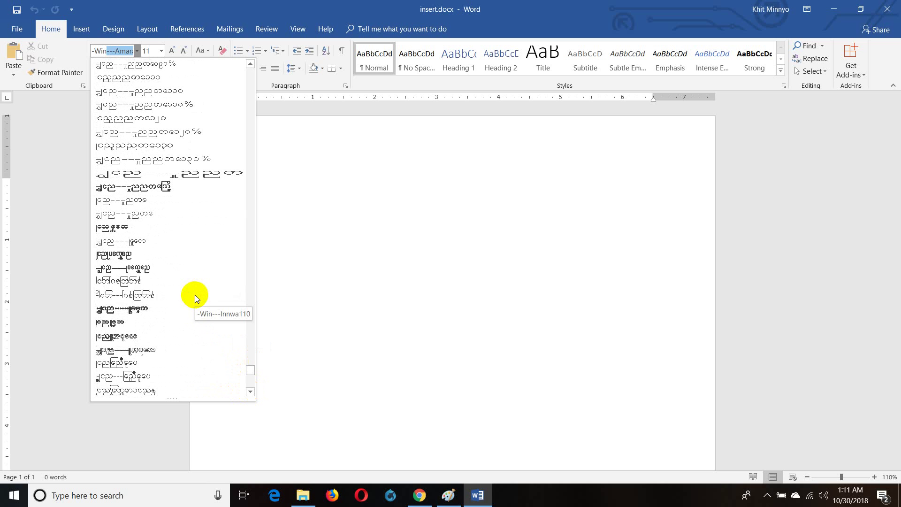
double_click(115, 50)
text(Taung)
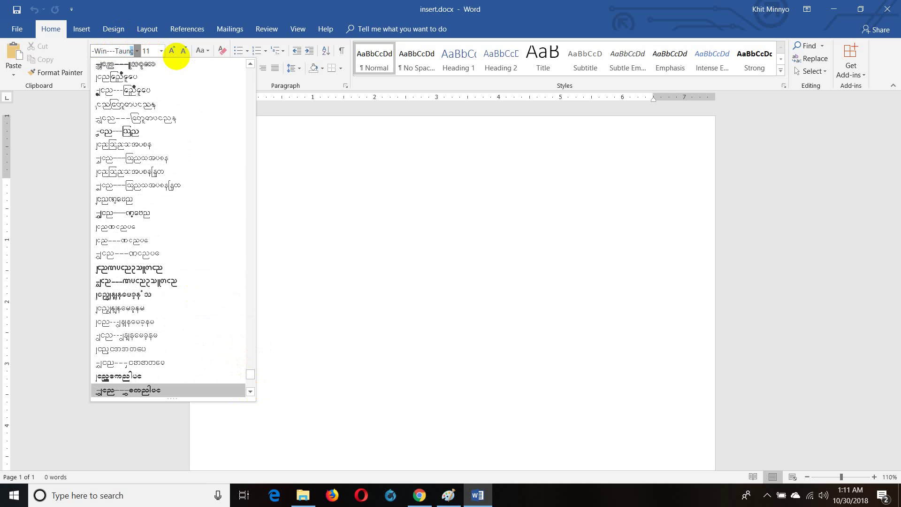
key(Return)
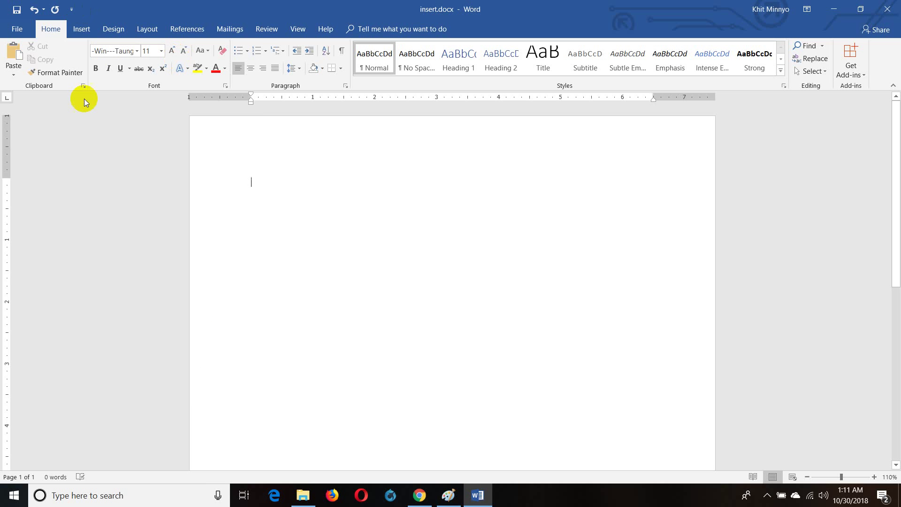
Check the full name of the current font, leaving it unchanged
click(138, 51)
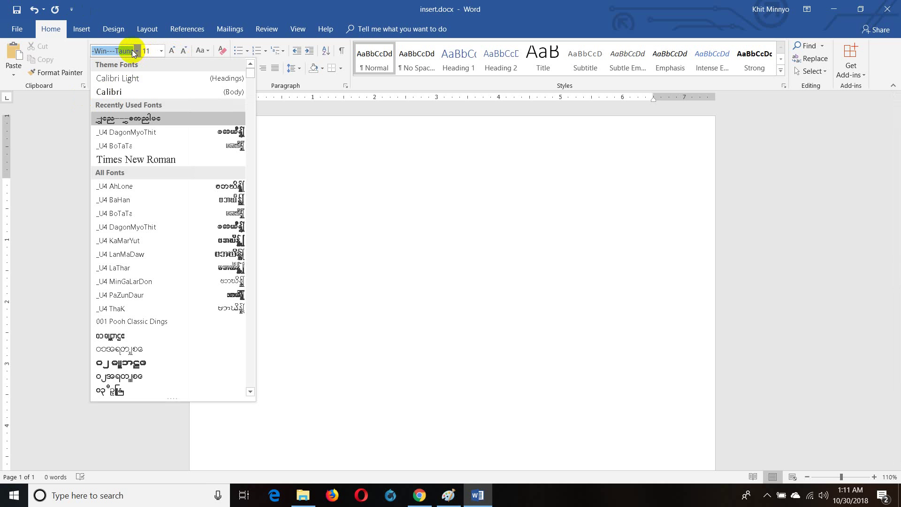
click(127, 51)
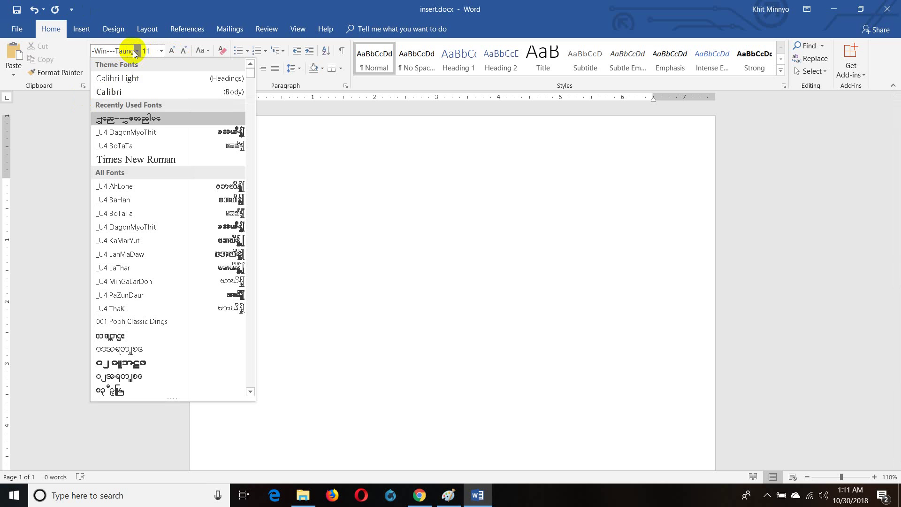
key(End)
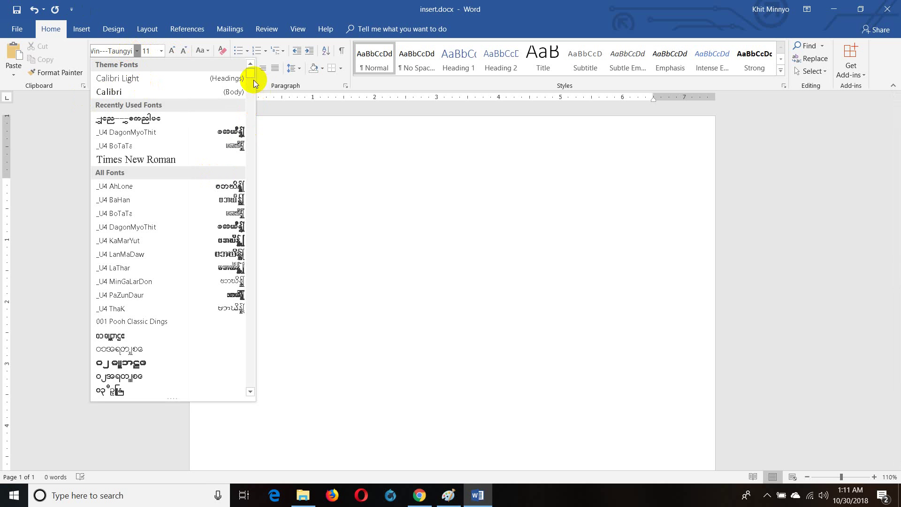
drag(250, 74, 253, 351)
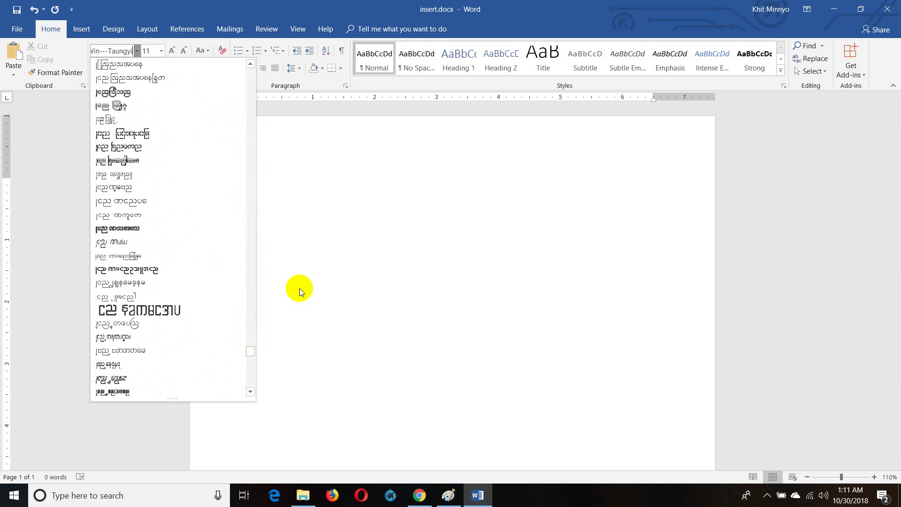
click(341, 250)
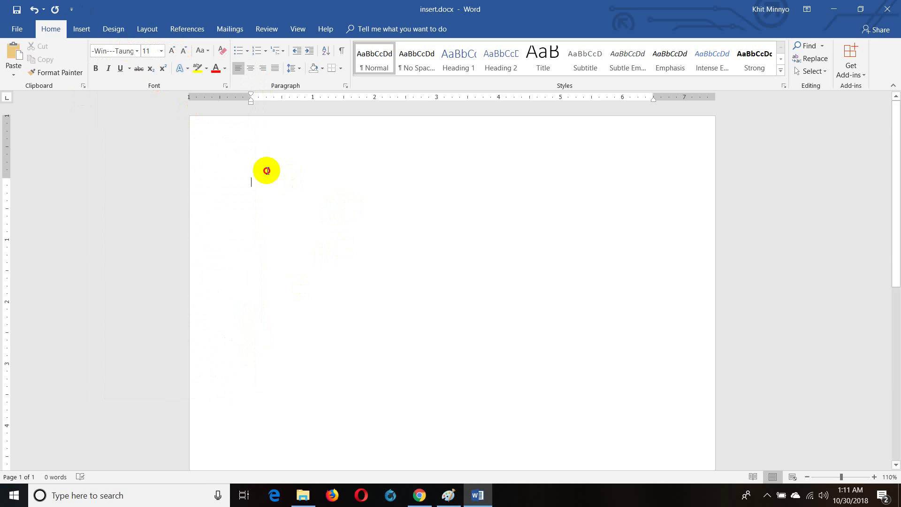
Set the font size to 28 and type 'rd' on the page
click(161, 51)
click(147, 199)
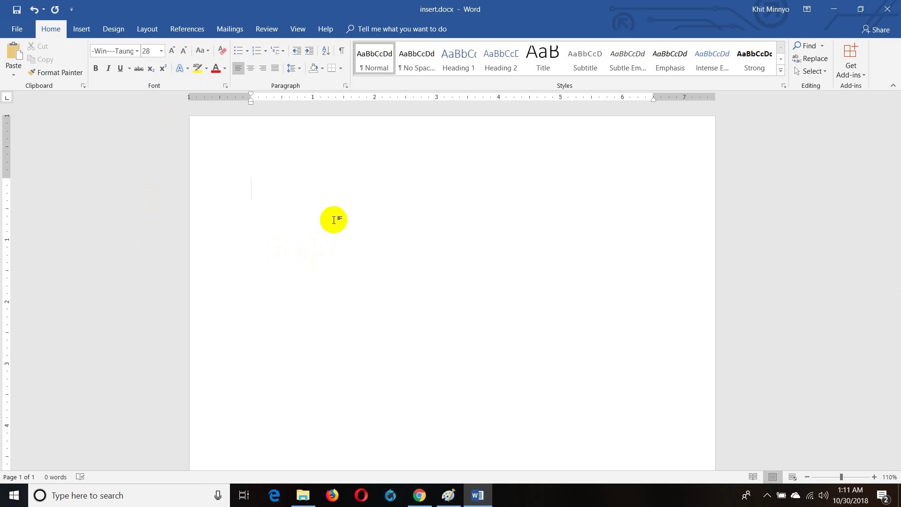
text(rd)
Apply the Win MoneYwa font to the typed letters 'rd'
click(227, 186)
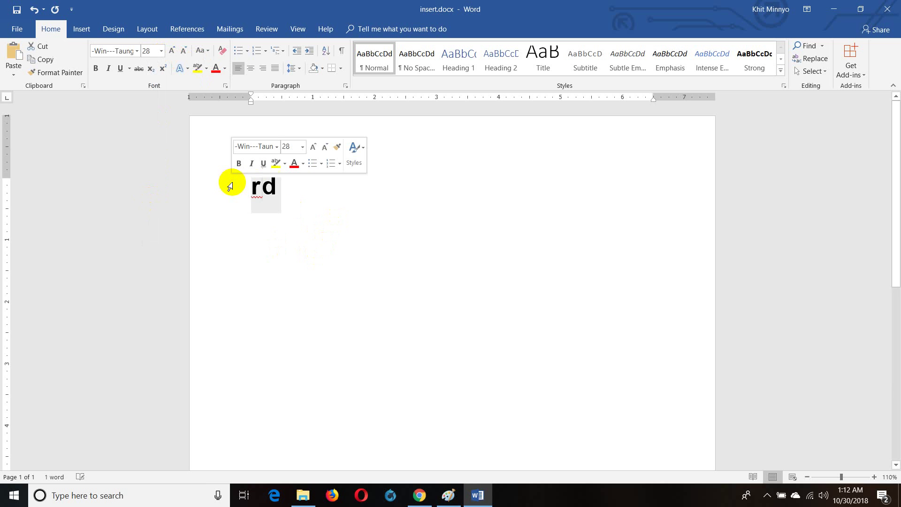
click(136, 50)
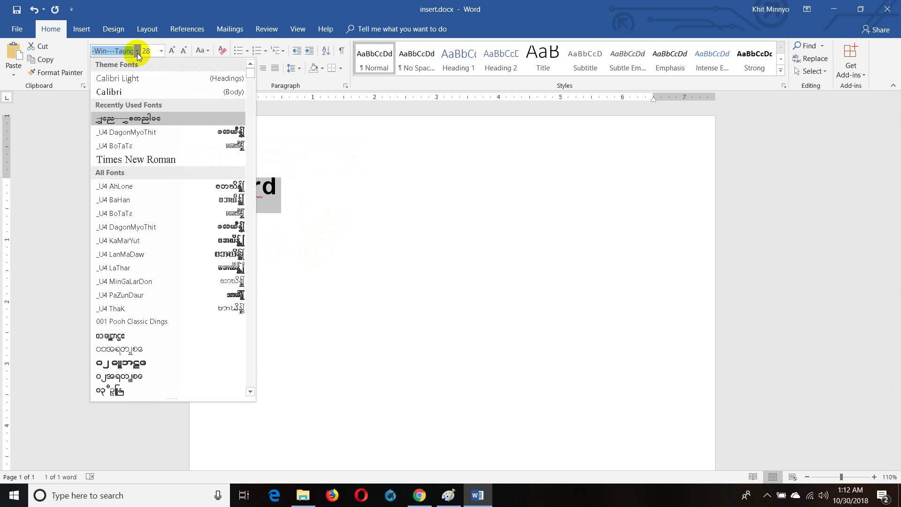
drag(251, 72, 258, 350)
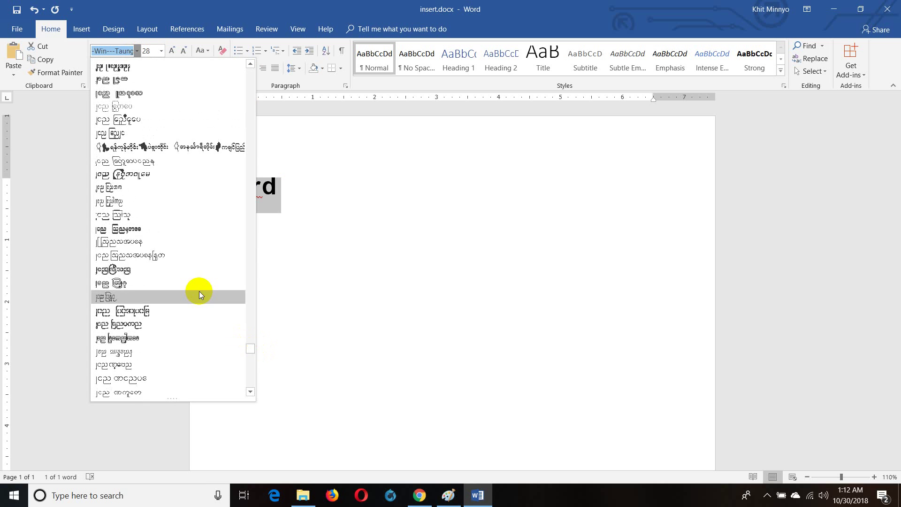
click(164, 229)
Enlarge the Burmese character to size 90
click(282, 189)
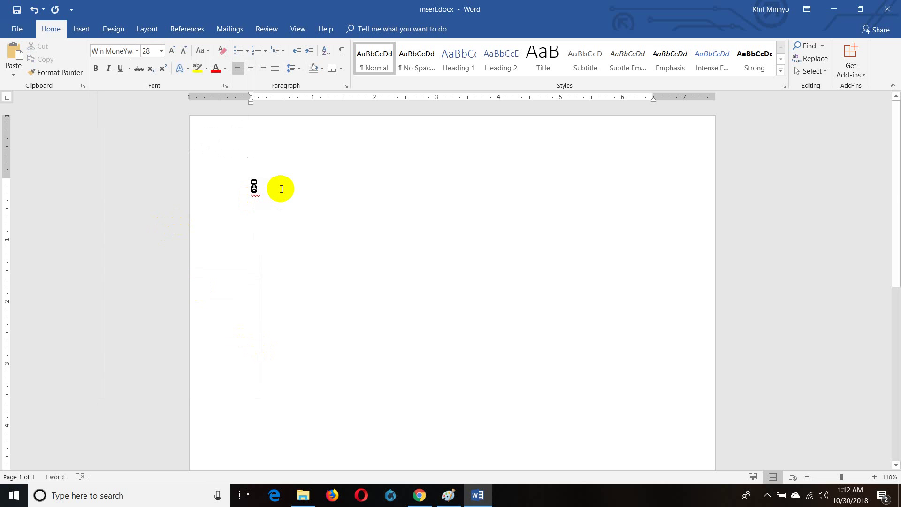
double_click(281, 189)
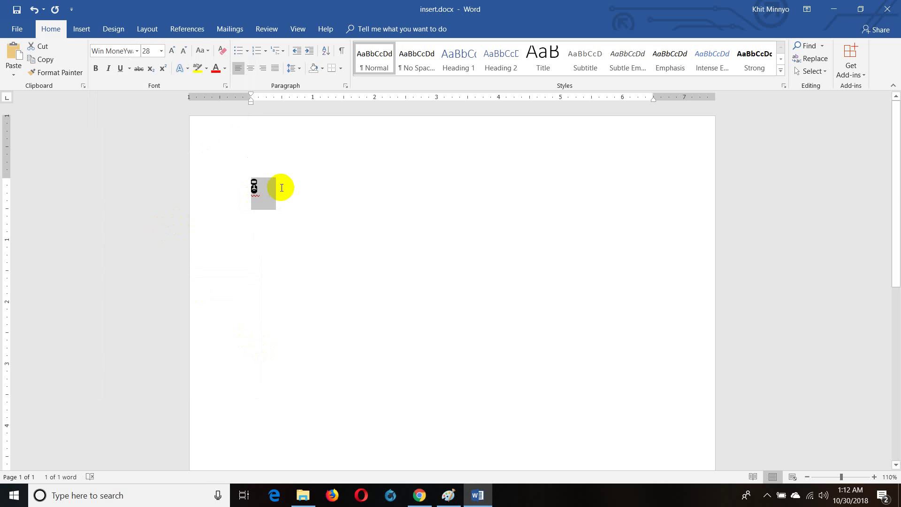
click(172, 51)
click(172, 50)
click(172, 50)
click(172, 51)
click(172, 51)
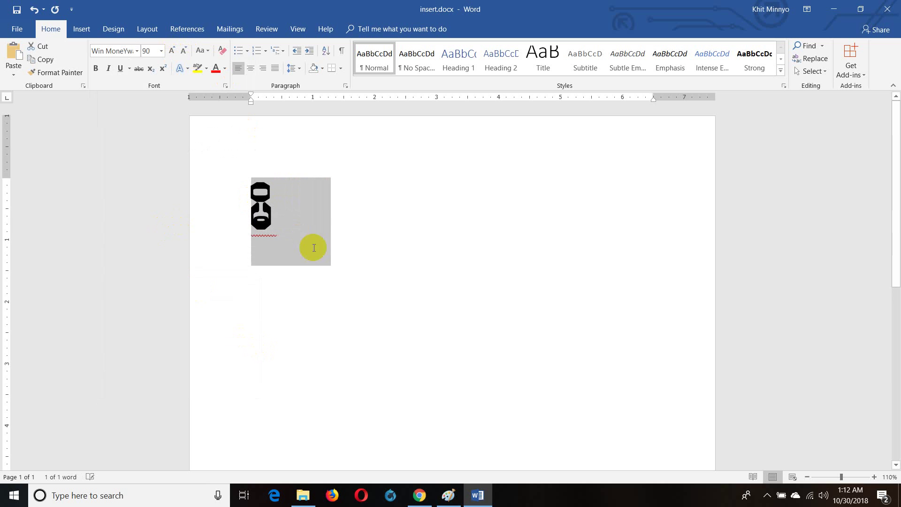
click(346, 229)
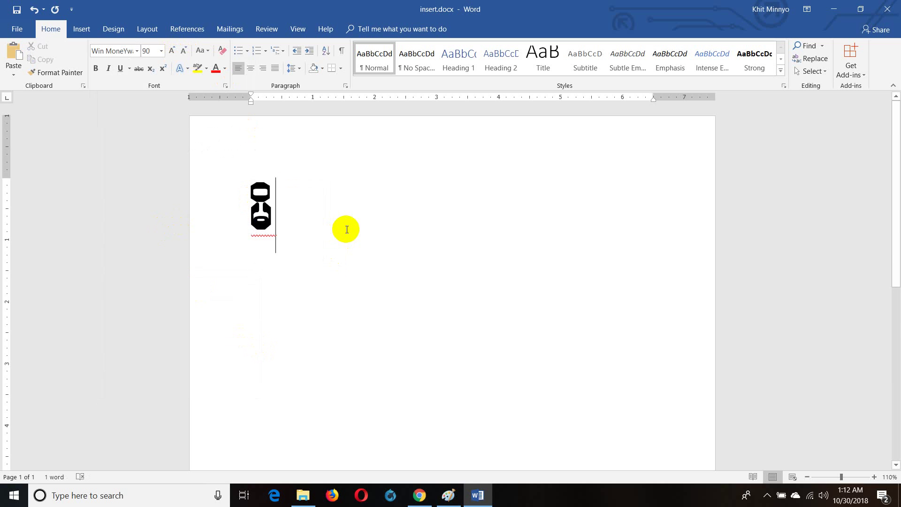
Type more Burmese characters ('z0', 'x') and delete the last one
text(z)
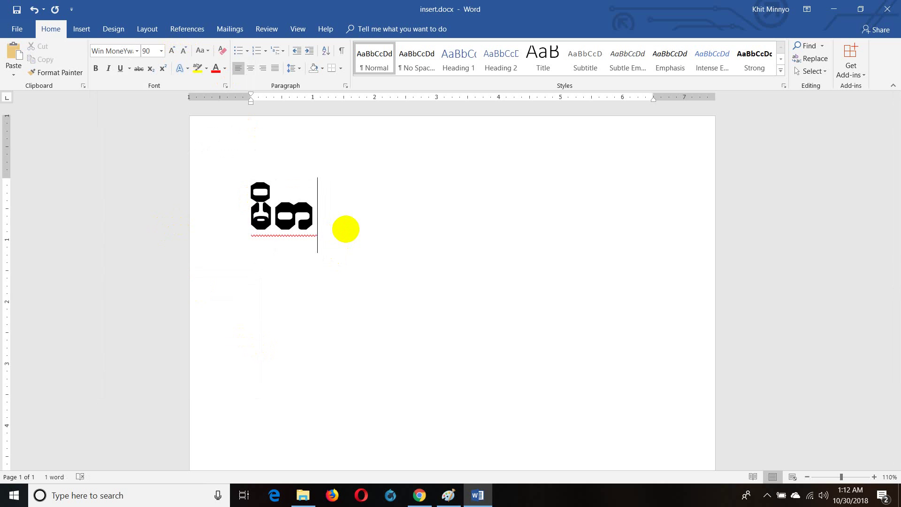
text(0)
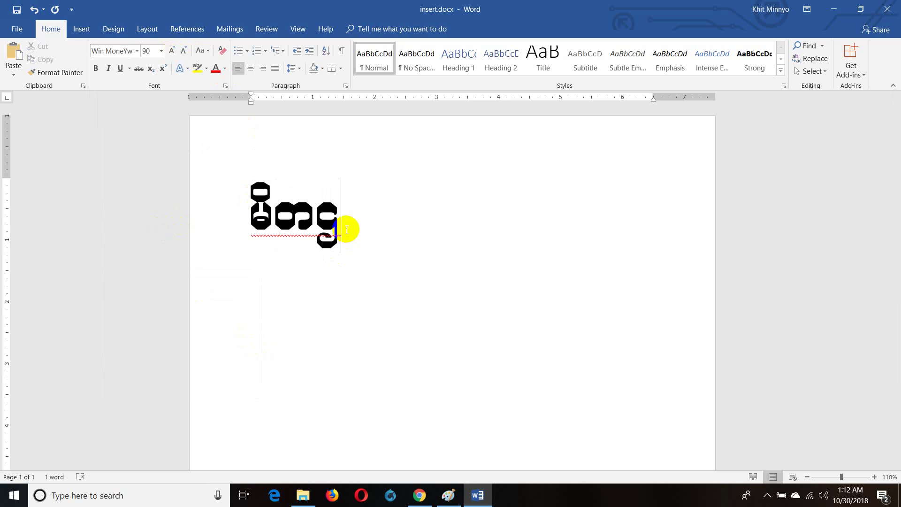
key(BackSpace)
text(x)
key(BackSpace)
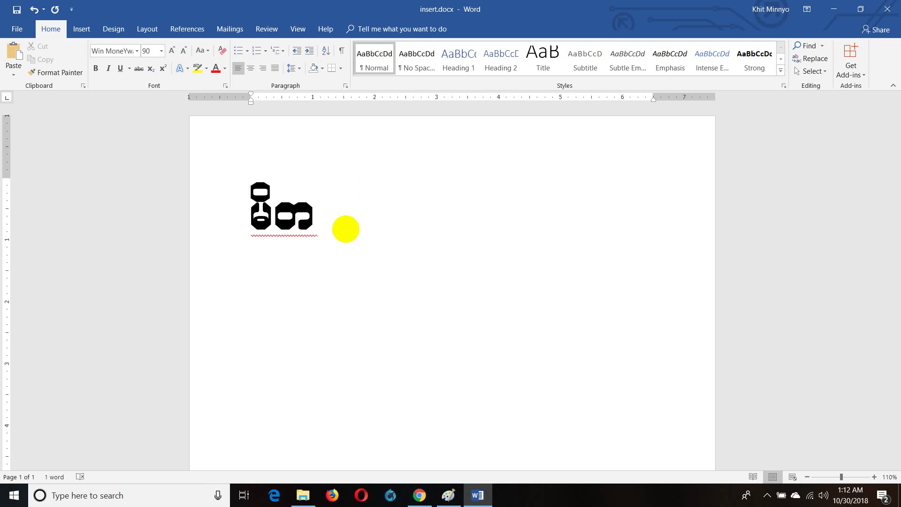
click(82, 30)
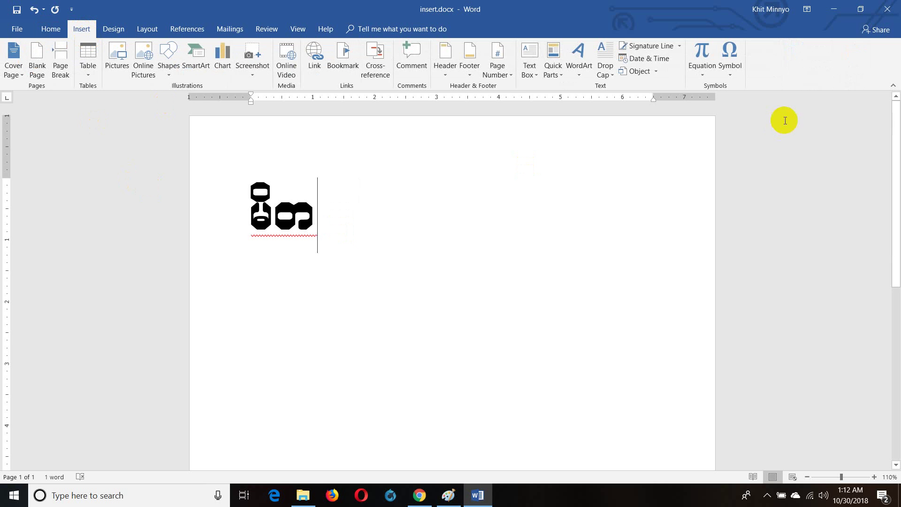
Open More Symbols and move the Symbol dialog away from the document text
click(733, 77)
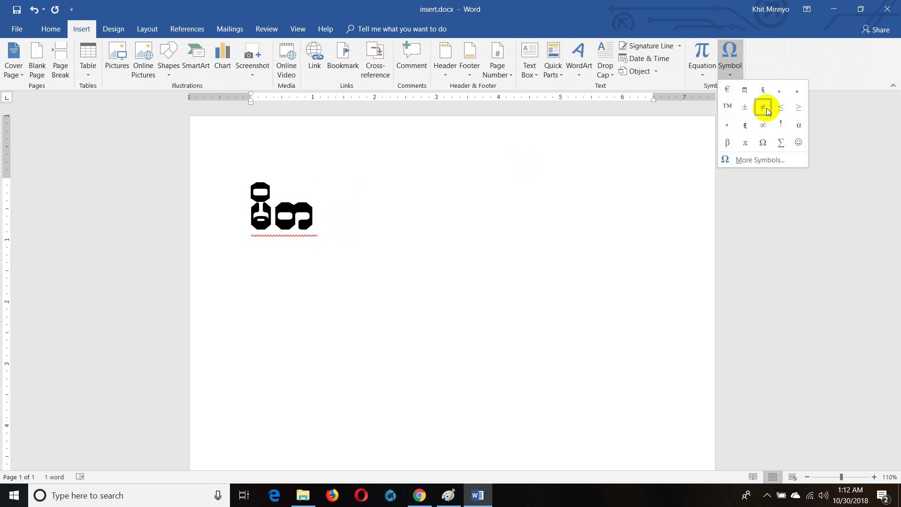
click(769, 162)
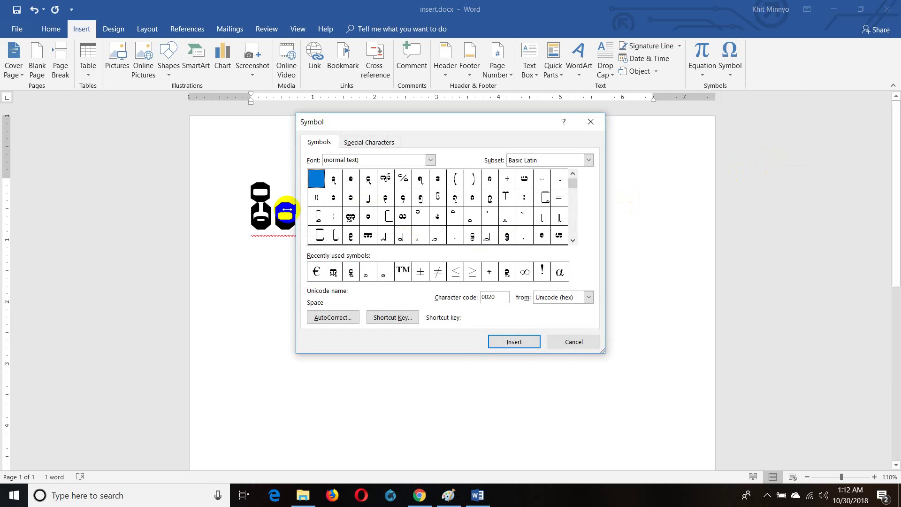
drag(287, 221, 264, 225)
click(264, 225)
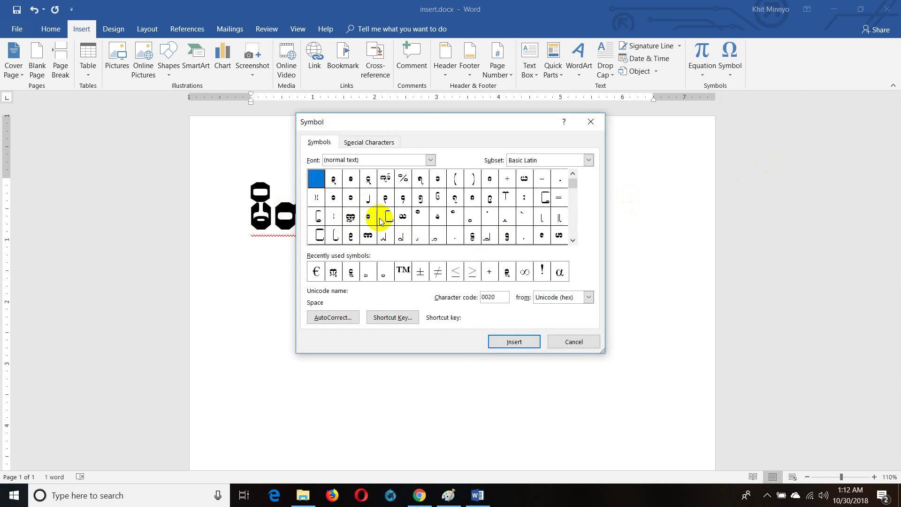
drag(418, 126, 457, 56)
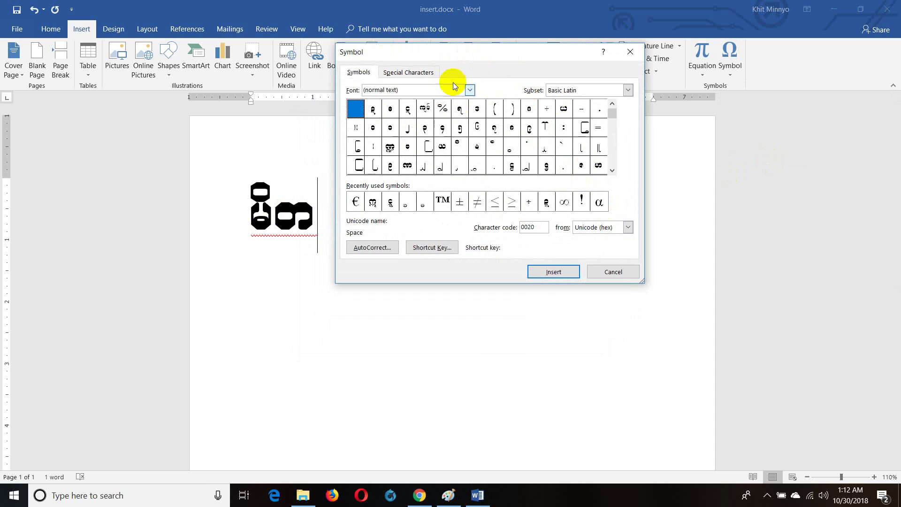
Insert the 00A6 Broken Bar character from a maximized Symbol dialog, then close the dialog
double_click(503, 53)
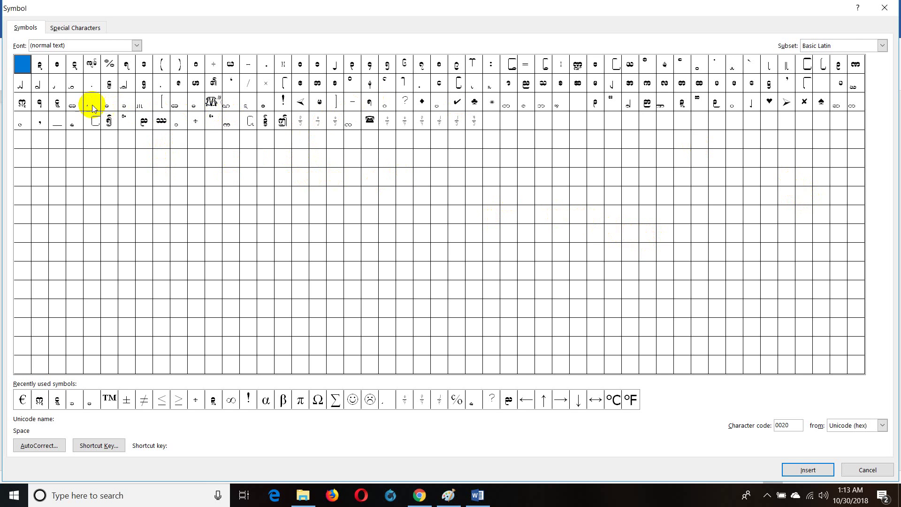
click(74, 102)
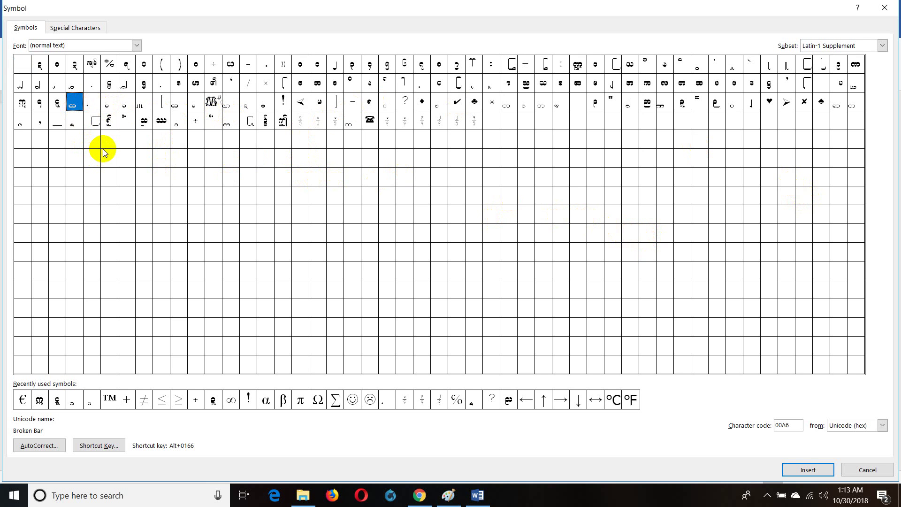
key(Return)
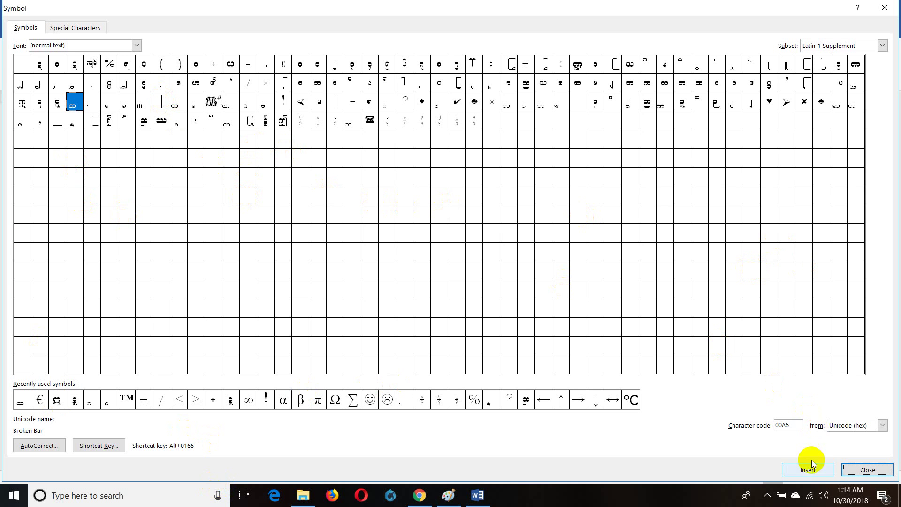
click(874, 472)
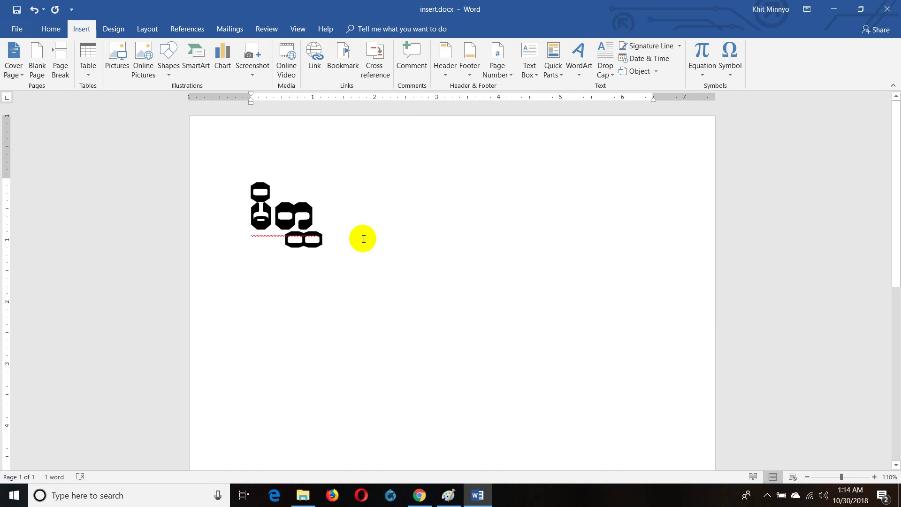
Type 'd', then delete it along with the inserted 00A6 character
text(d)
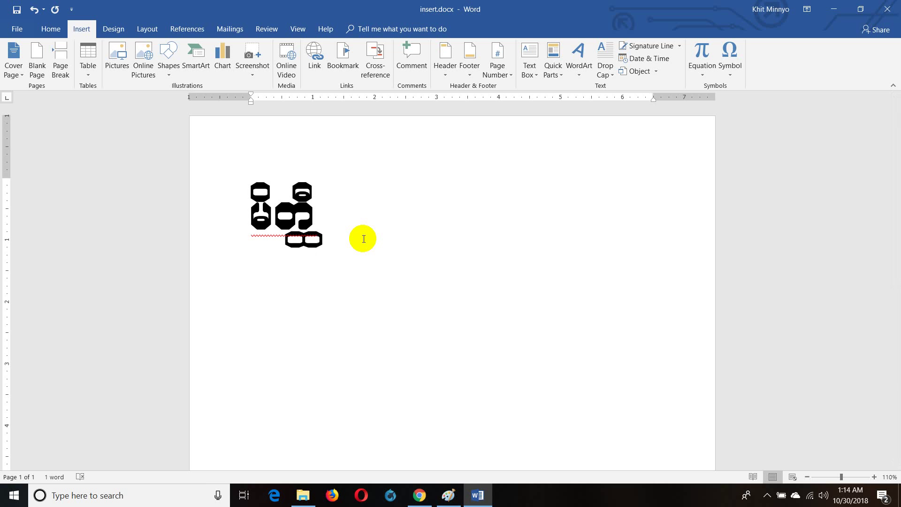
key(BackSpace)
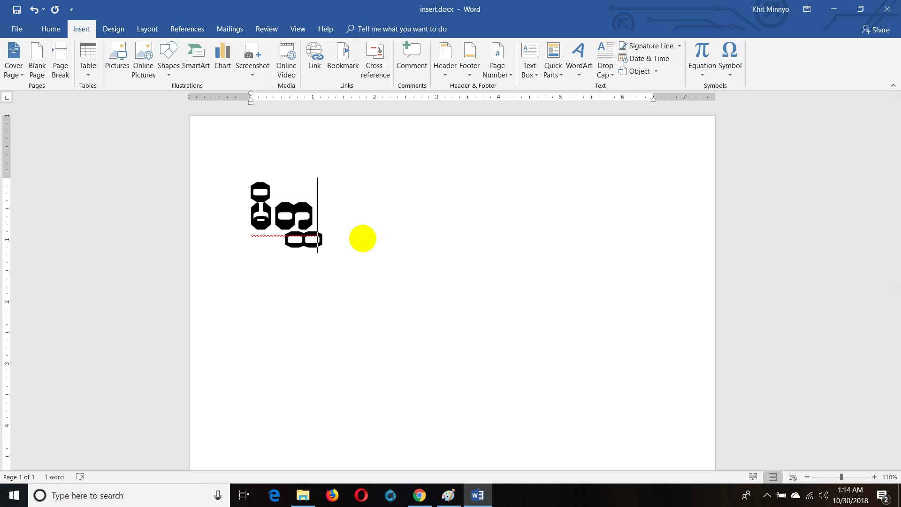
key(BackSpace)
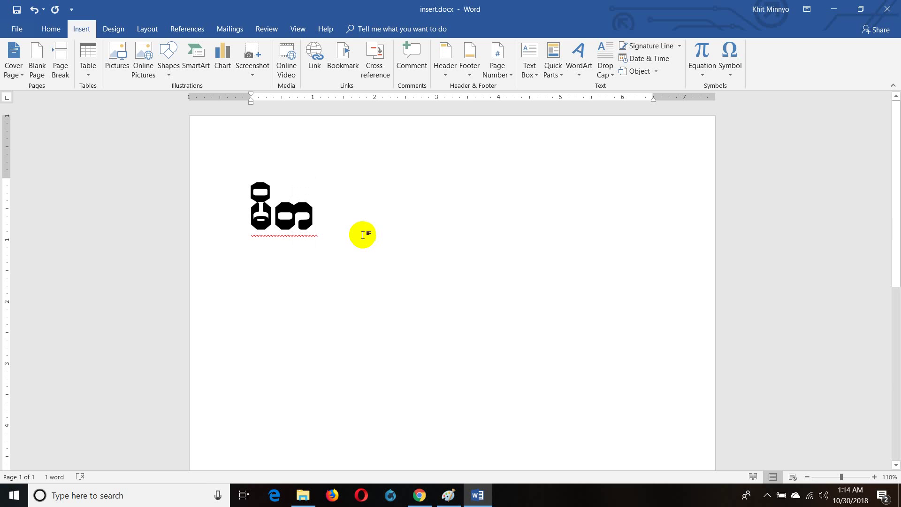
Insert the Not Sign (00AC) from More Symbols and select the new glyph
click(734, 65)
click(739, 165)
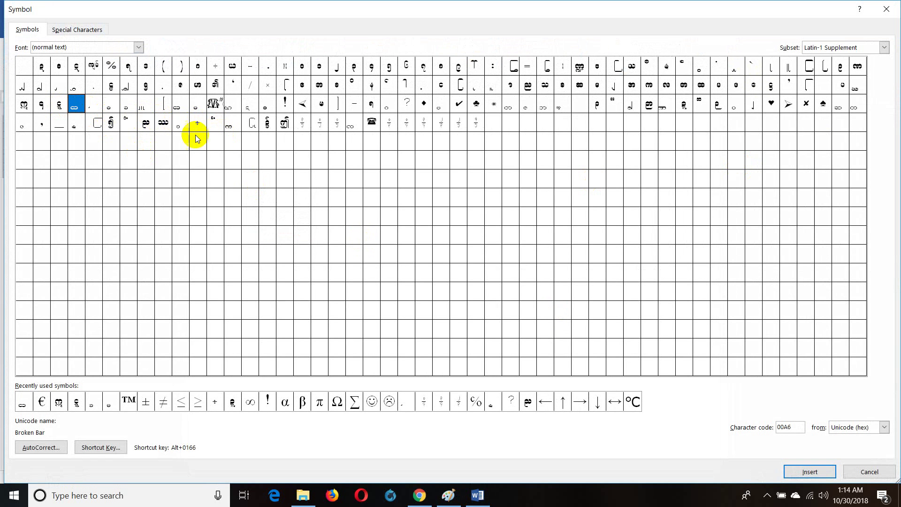
click(182, 107)
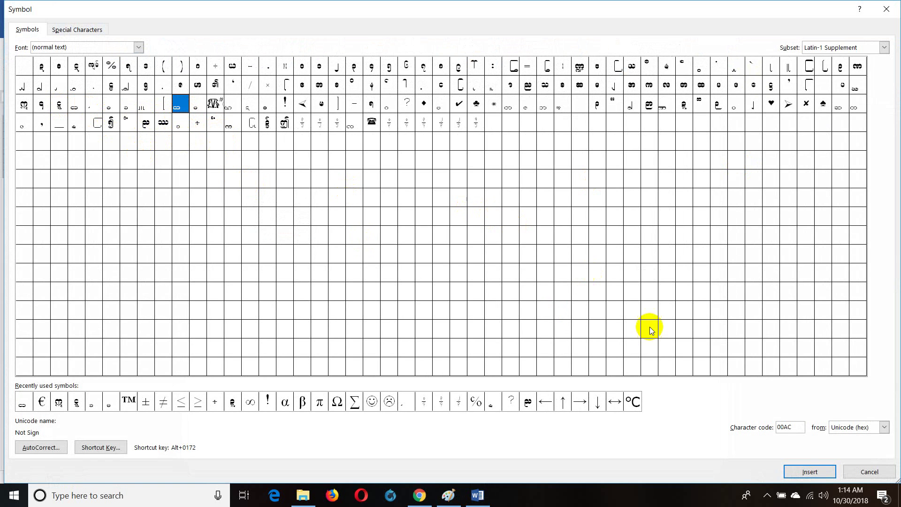
click(805, 473)
click(861, 476)
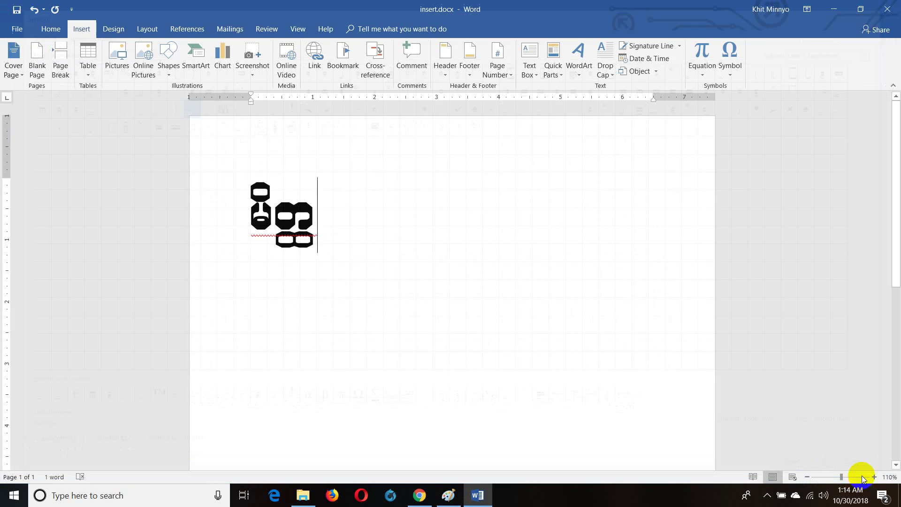
drag(288, 215, 308, 242)
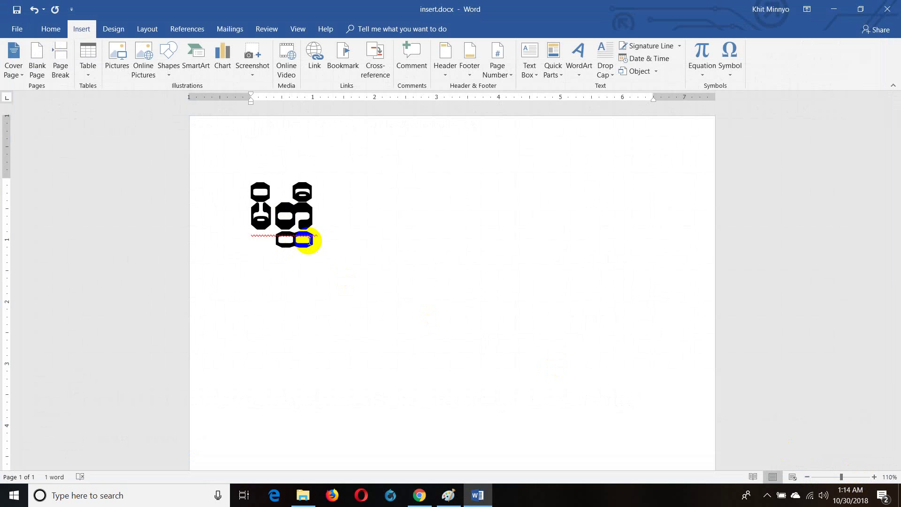
Type 'လာ' to complete the word, add a new line, and select the word
text(လာ)
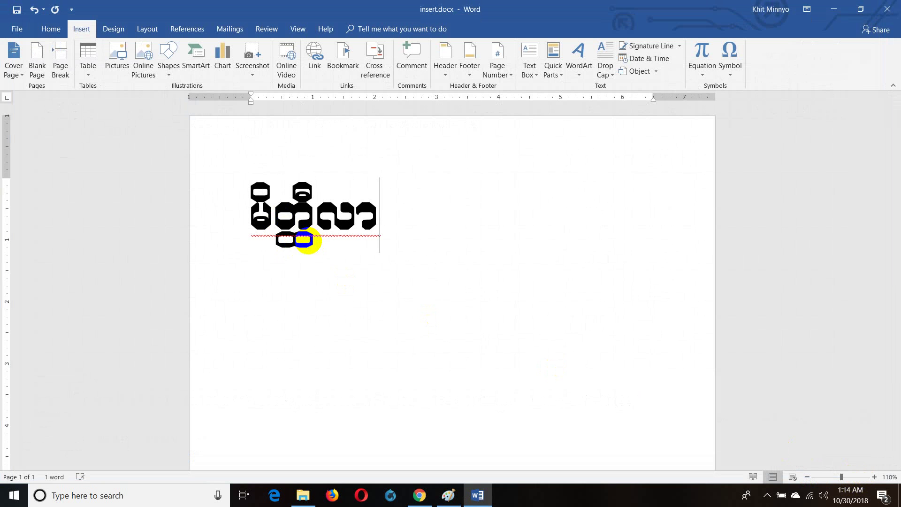
key(Return)
key(Return)
click(193, 217)
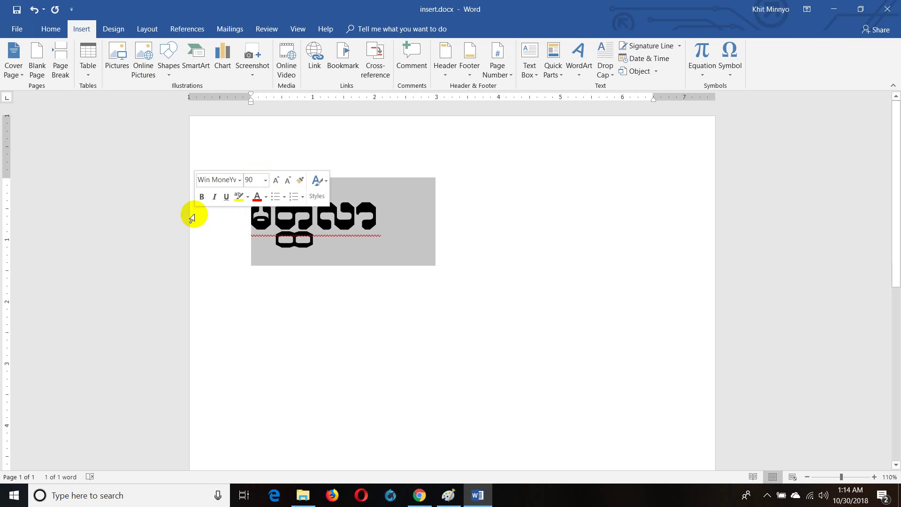
On the Home tab, check the word's Win MoneYwa font without changing it
click(46, 29)
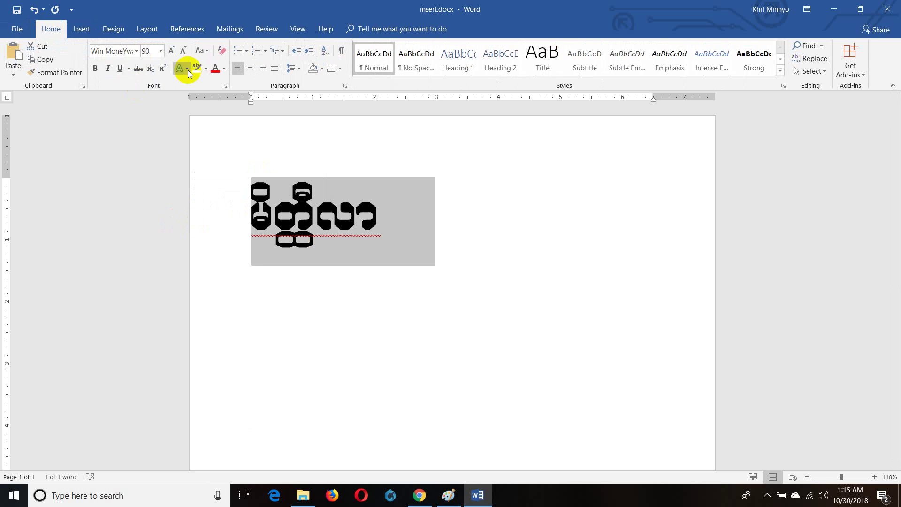
click(139, 55)
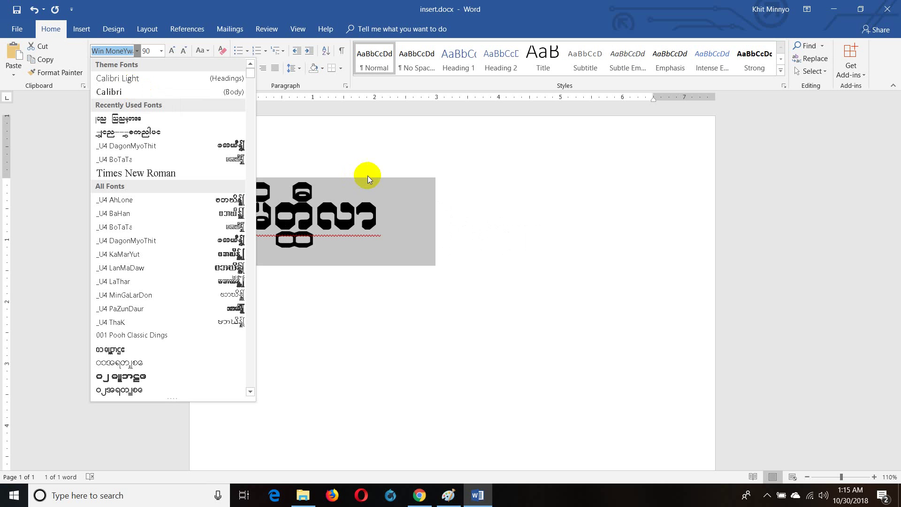
click(515, 279)
click(403, 235)
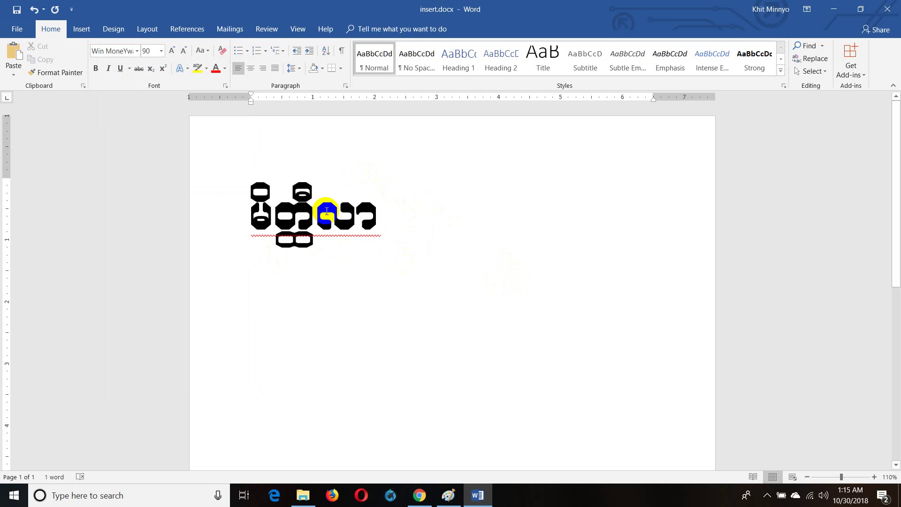
scroll(344, 275, down, 2)
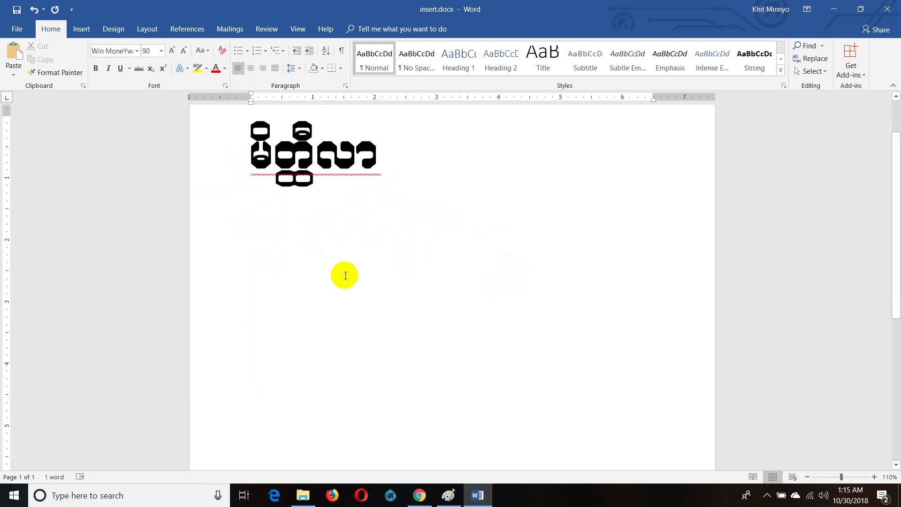
scroll(349, 258, up, 2)
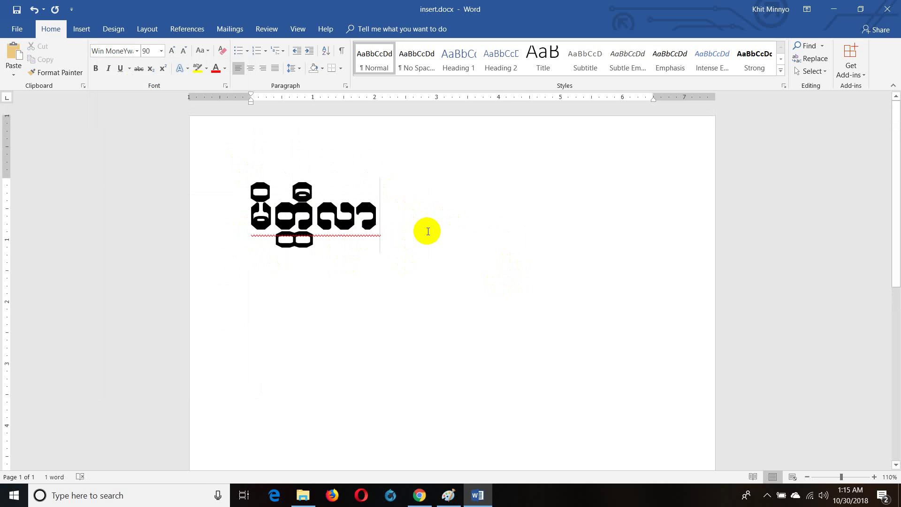
Reselect the Burmese word and check its 90-point size in the size list
click(397, 225)
drag(397, 225, 246, 182)
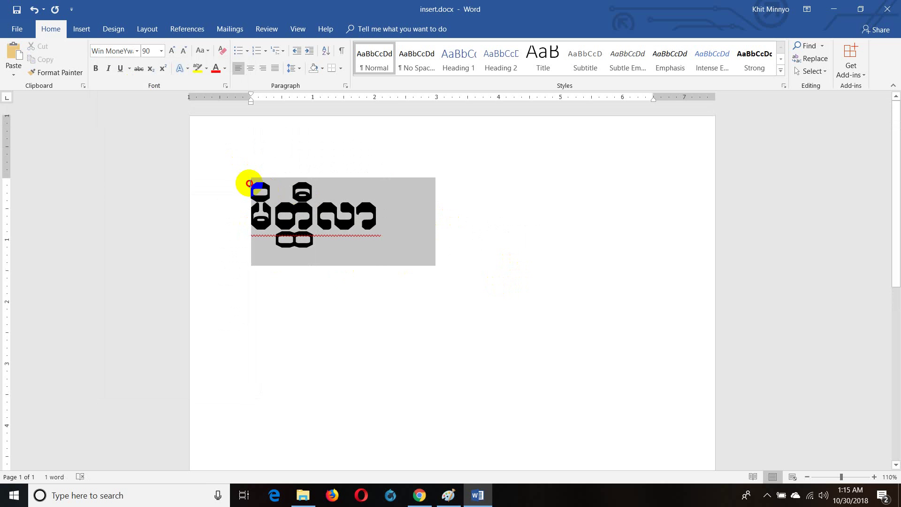
click(161, 51)
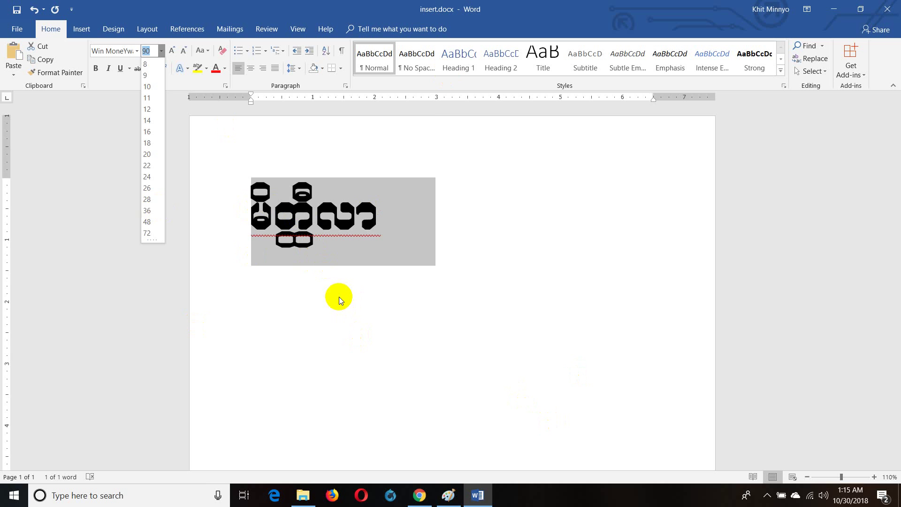
scroll(338, 296, down, 10)
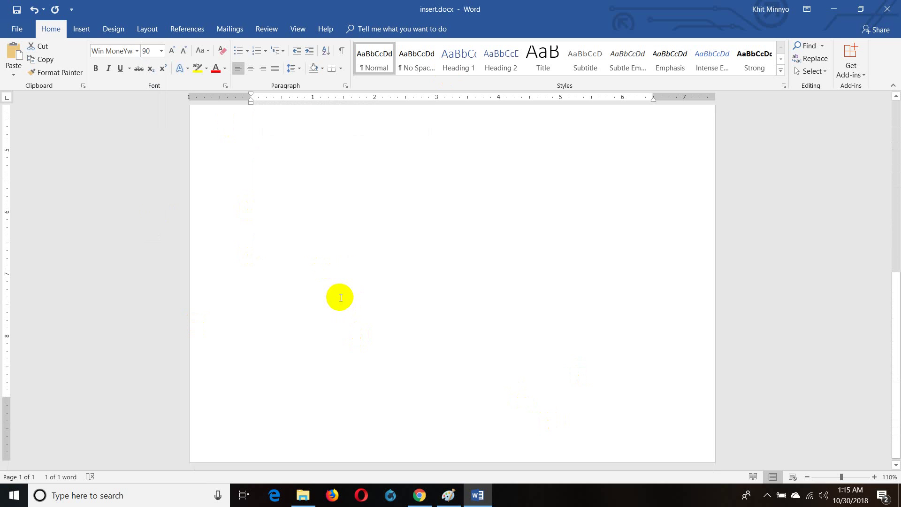
scroll(340, 297, up, 10)
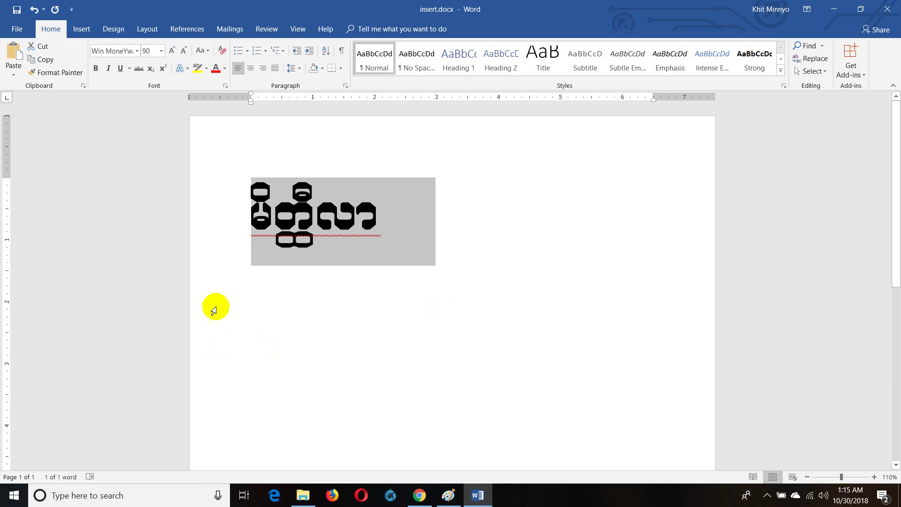
Start a new line below the big word at size 16 in a recently used Burmese font
click(396, 239)
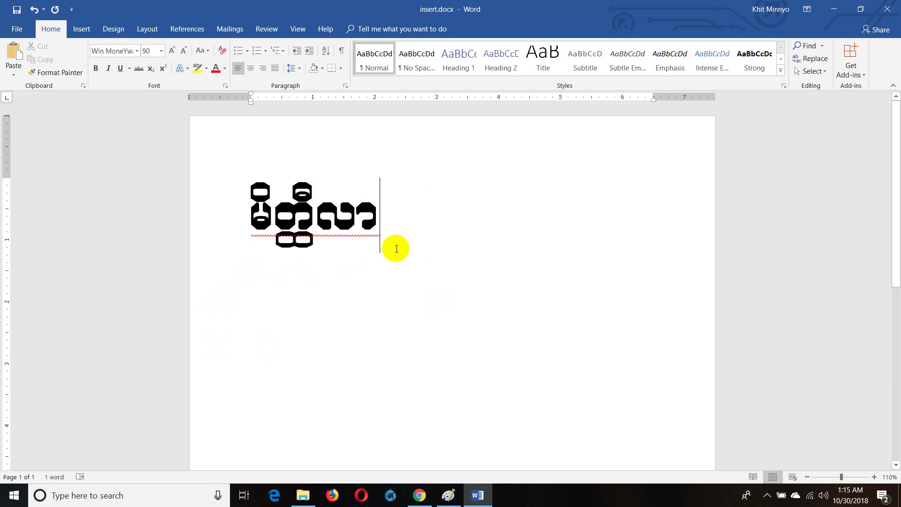
scroll(385, 260, down, 3)
key(Return)
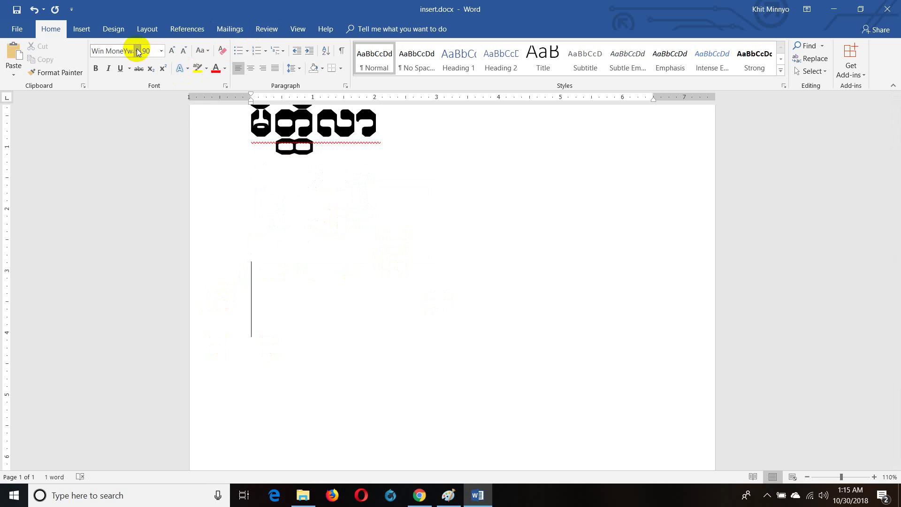
click(161, 51)
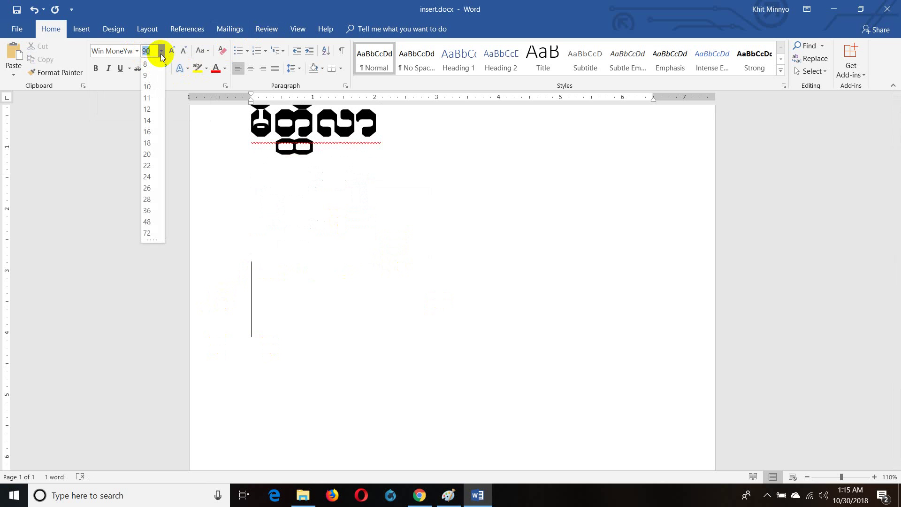
click(155, 131)
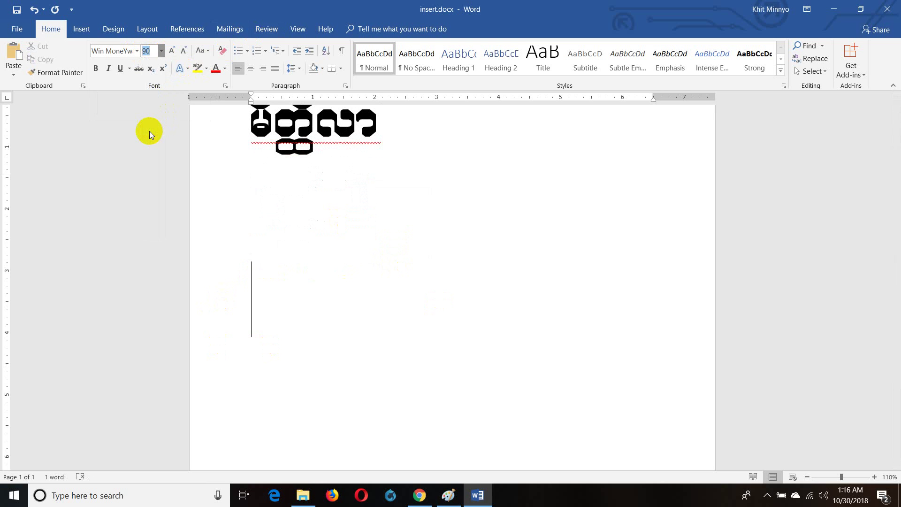
text(16)
click(135, 51)
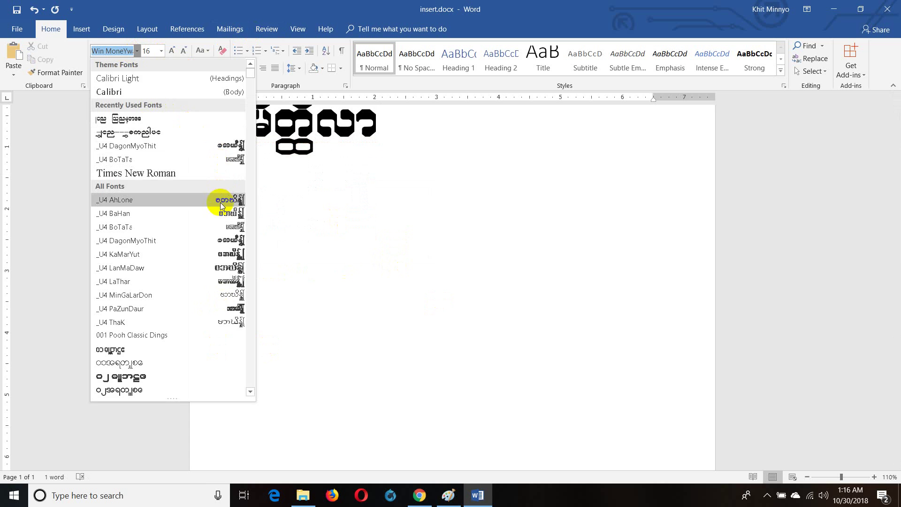
click(169, 133)
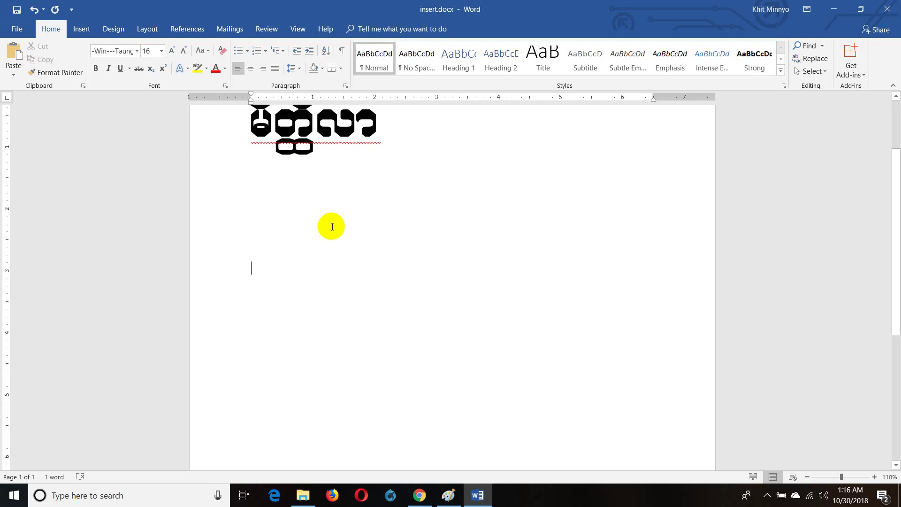
Try test letters on the new line in several different Burmese fonts
text(a)
key(BackSpace)
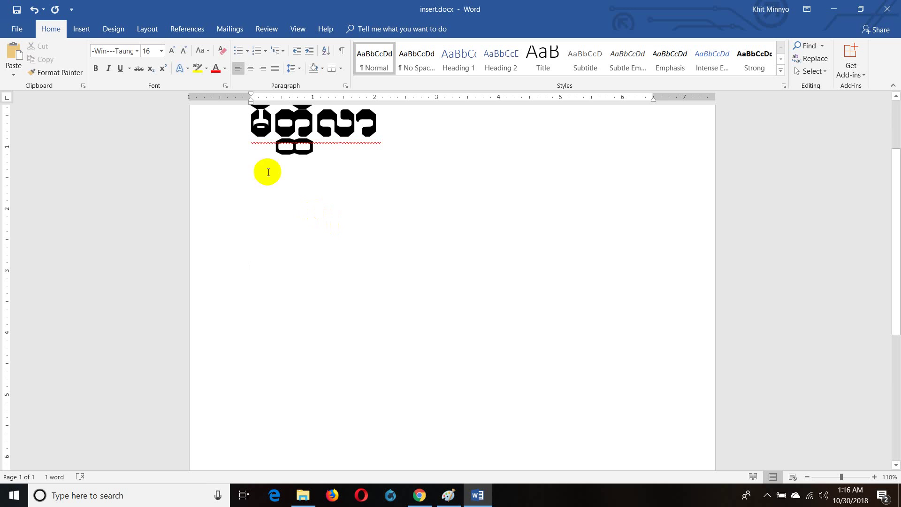
click(138, 51)
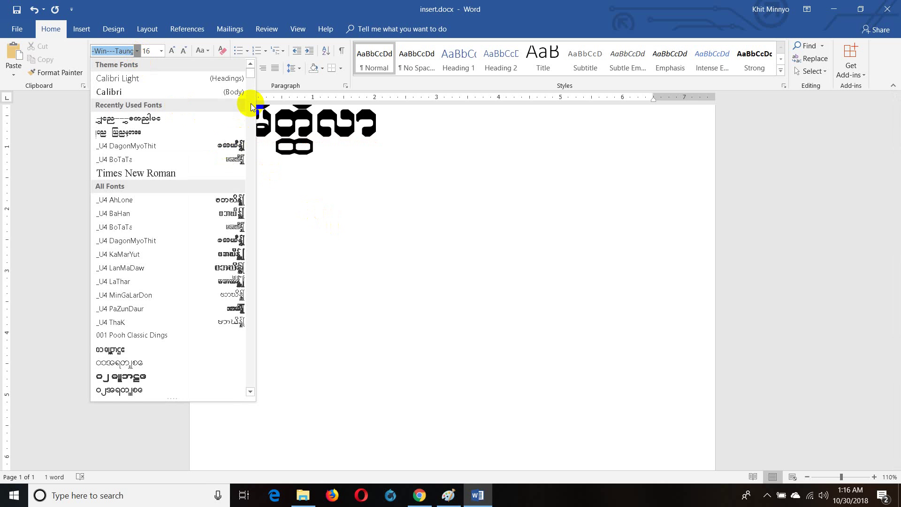
drag(253, 81, 267, 375)
click(197, 248)
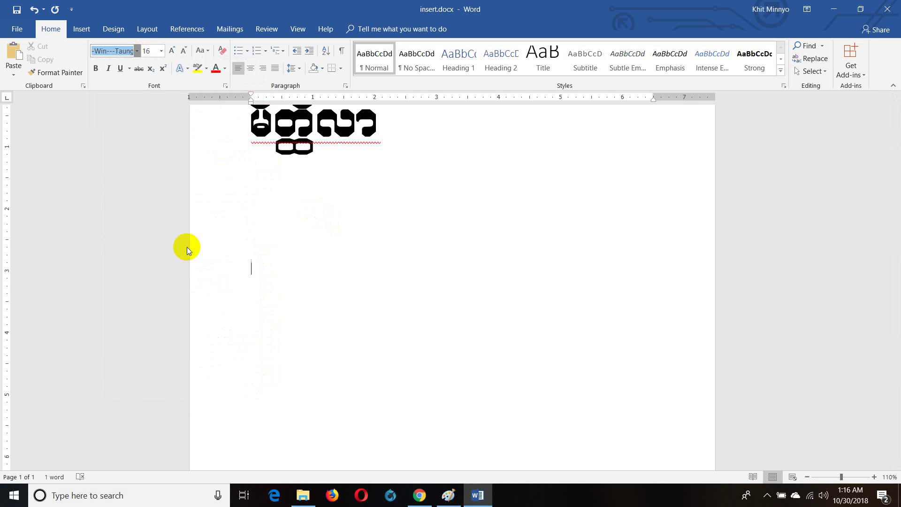
text(r)
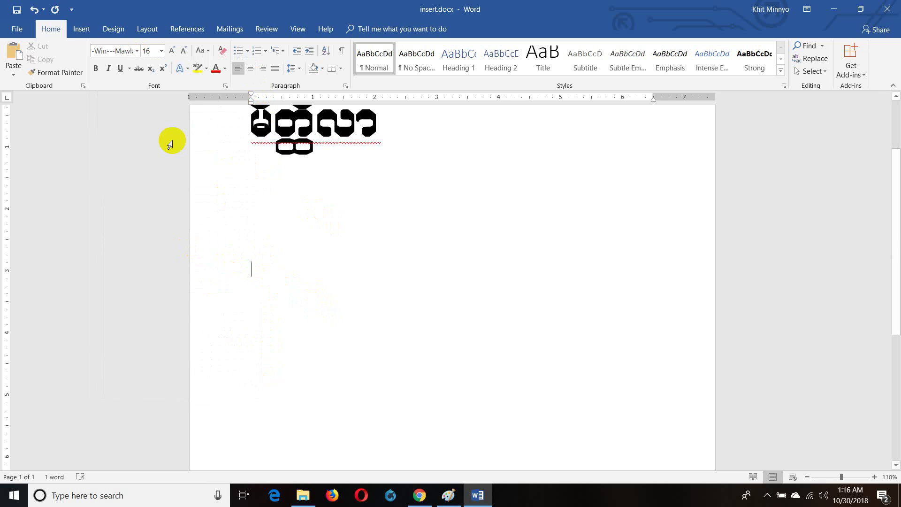
click(137, 51)
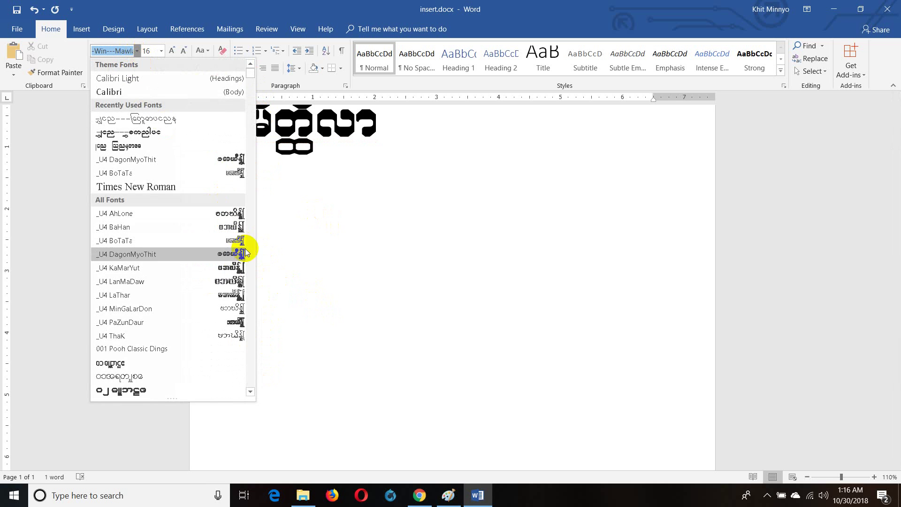
mouse_move(250, 75)
mouse_down()
mouse_move(267, 333)
mouse_move(274, 277)
mouse_up()
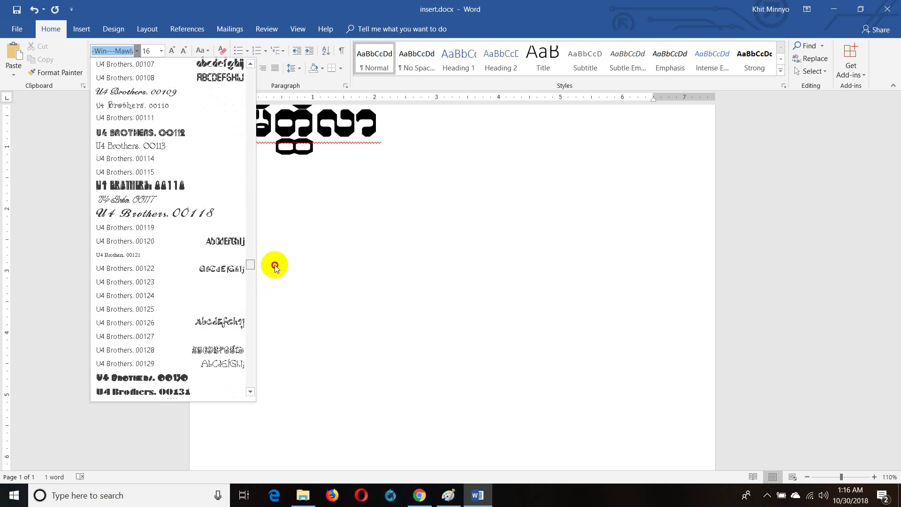
mouse_move(274, 276)
mouse_down()
mouse_move(286, 215)
mouse_move(286, 251)
mouse_move(285, 210)
mouse_move(291, 377)
mouse_up()
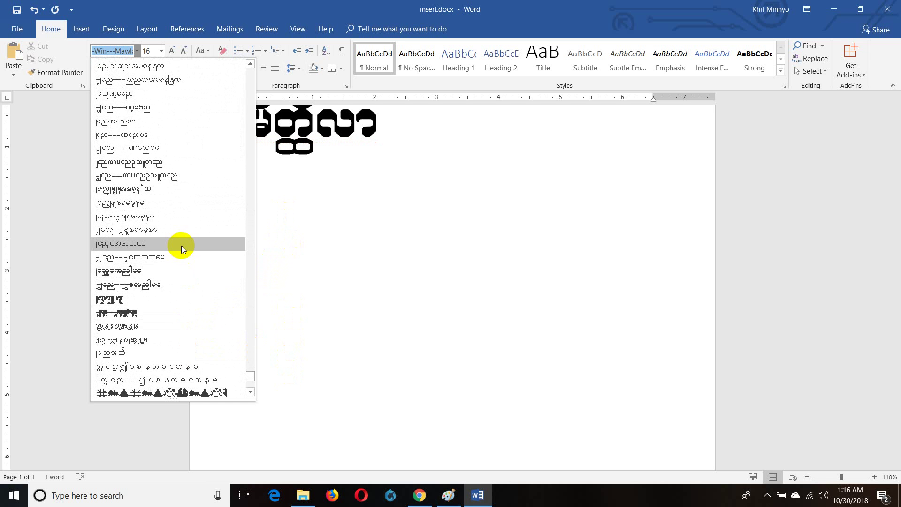
click(175, 230)
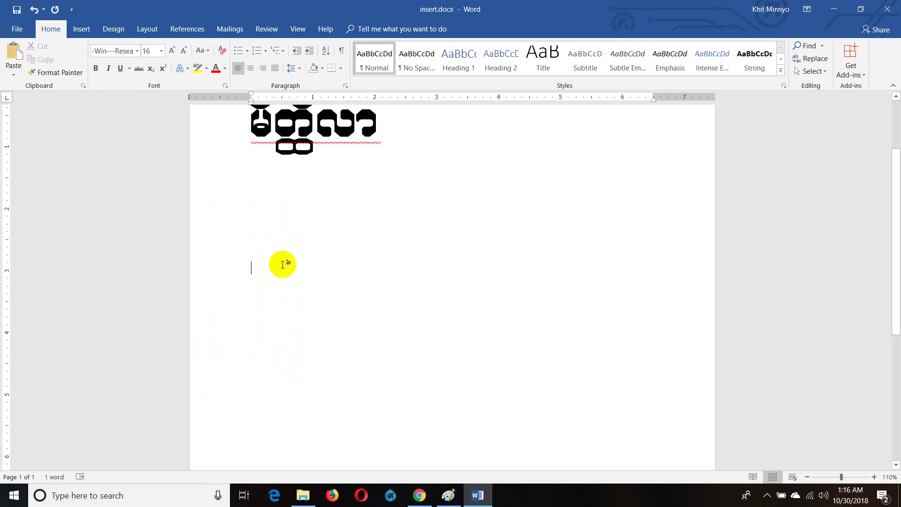
text(r)
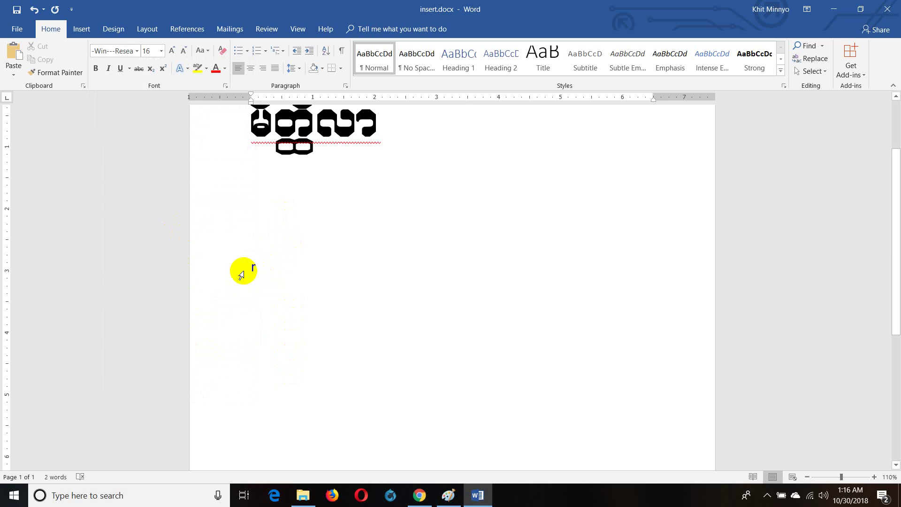
Preview _U4 ThaK on the test letter r without applying it, then type a line of test characters
click(236, 271)
click(138, 51)
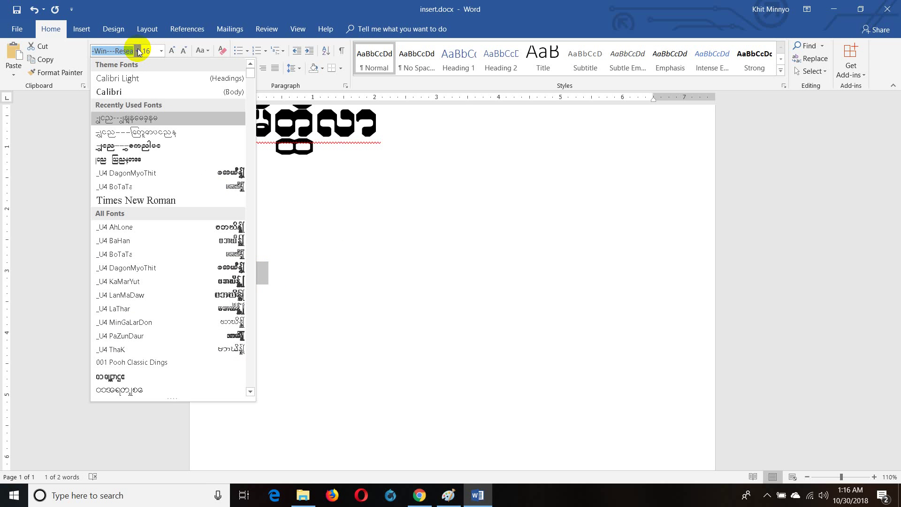
key(Down)
key(Down)
key(Down)
key(Down)
key(Down)
key(Down)
key(Down)
key(Down)
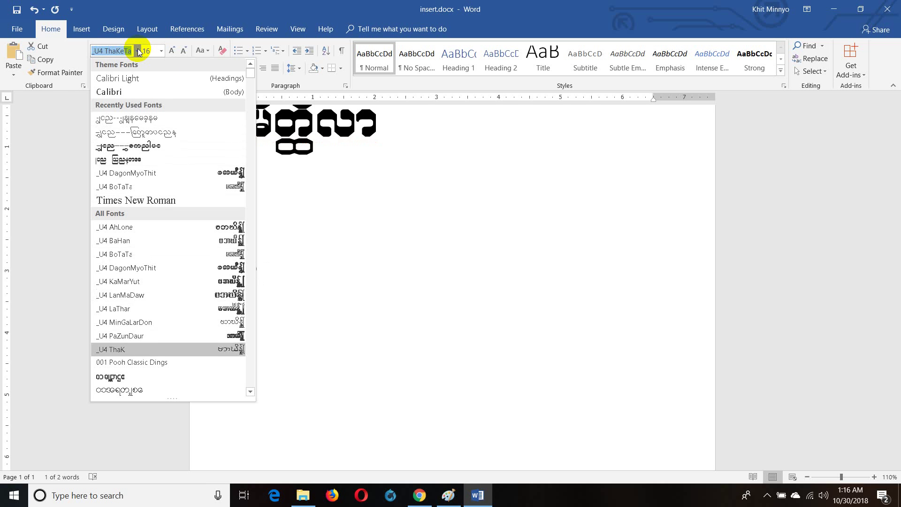
click(373, 248)
click(239, 271)
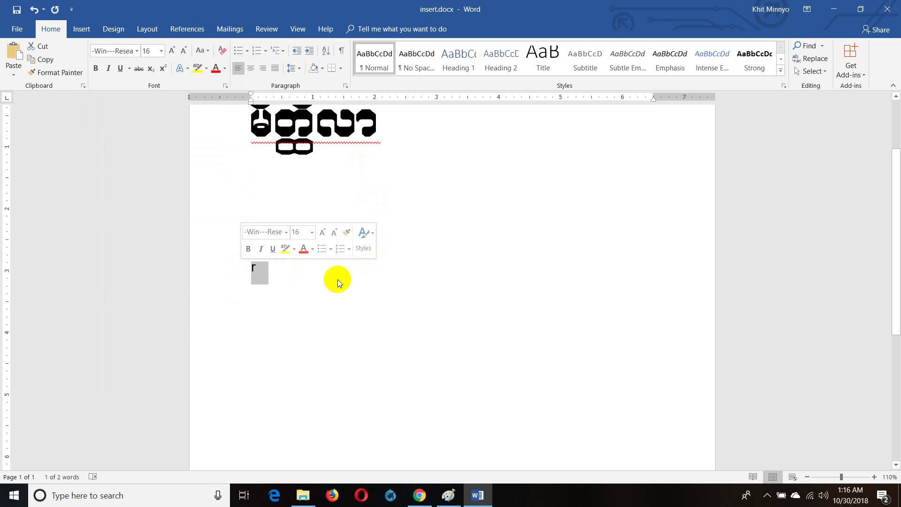
text(us)
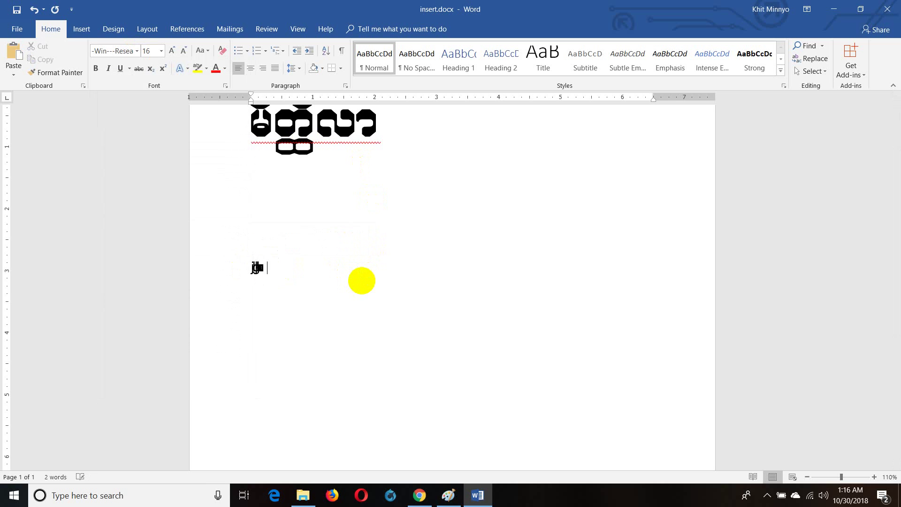
text(uuuuuuuuuuuuuuuuuuuuuuu)
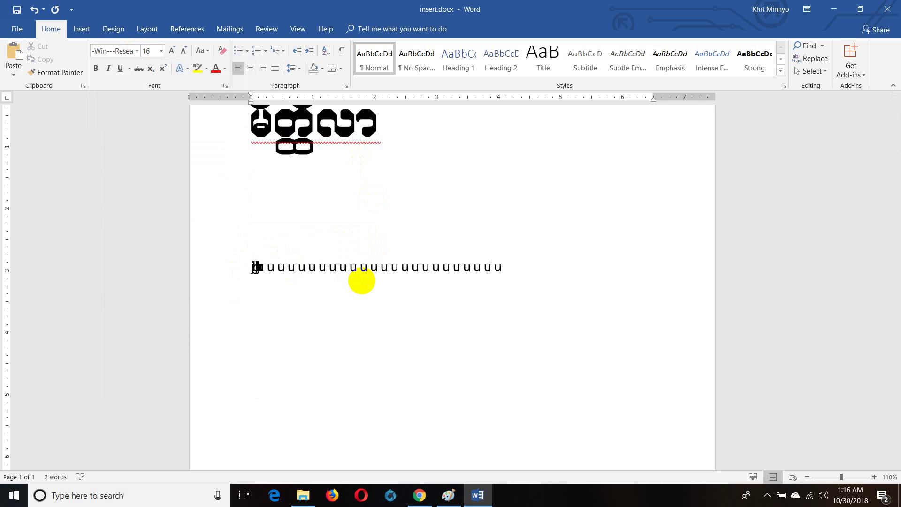
text(uuuuuuuuuu)
Set the test line to Win Bamaw and overtype it with the start of new Burmese text
click(215, 274)
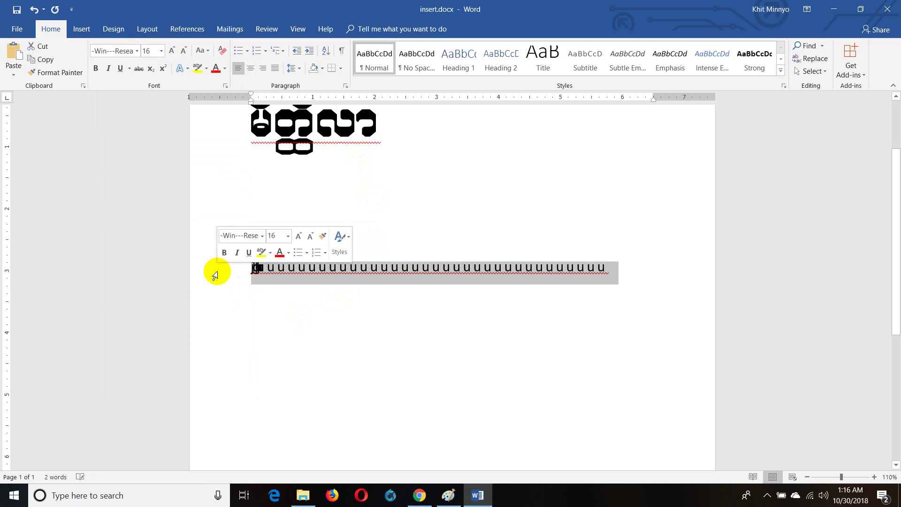
click(137, 50)
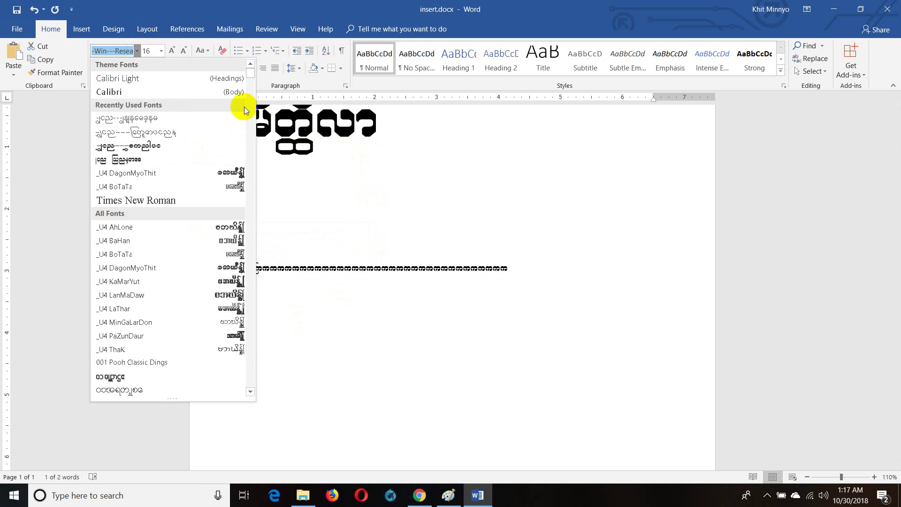
drag(250, 73, 249, 340)
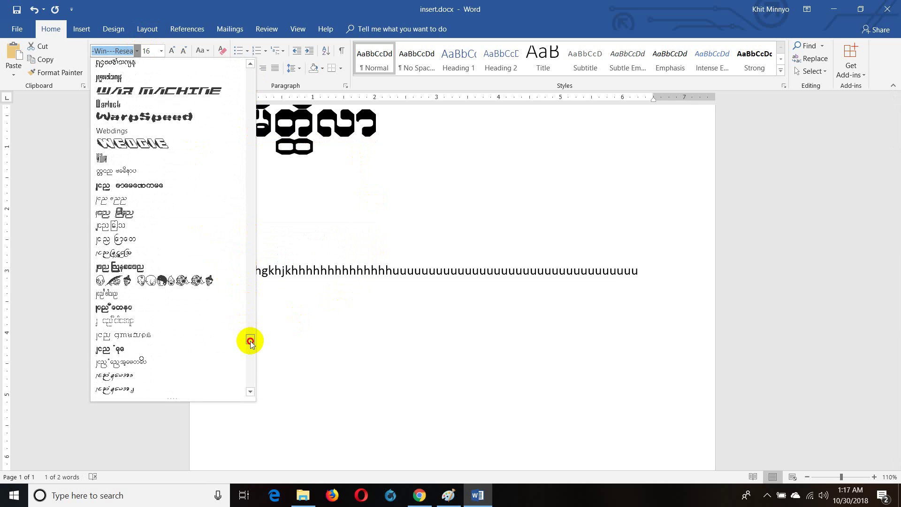
click(132, 241)
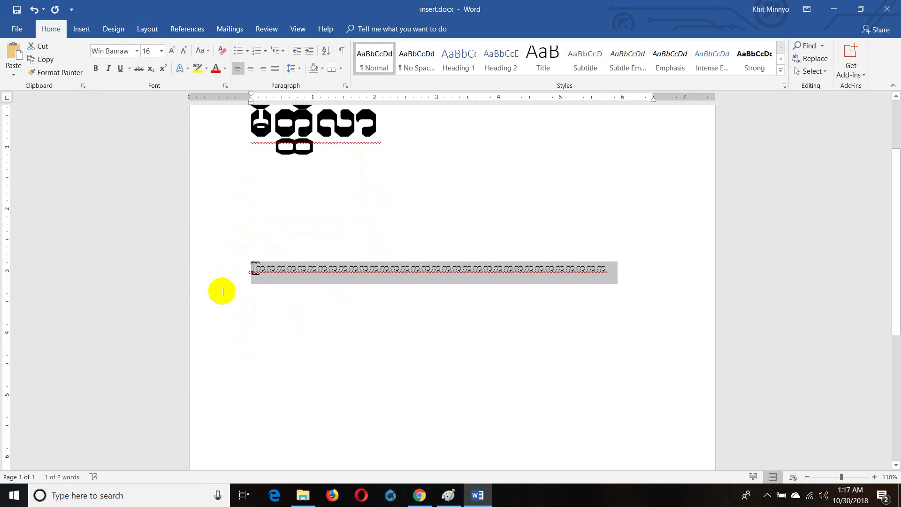
click(356, 322)
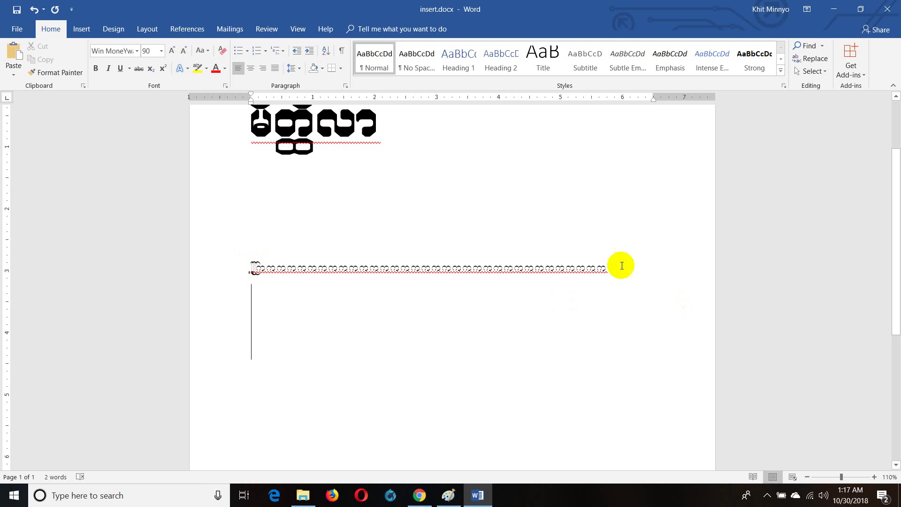
drag(622, 266, 197, 264)
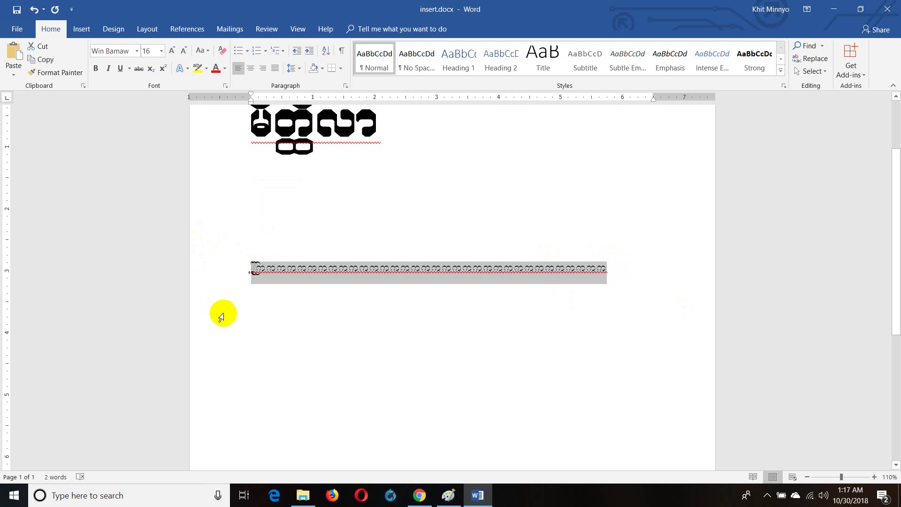
text(x)
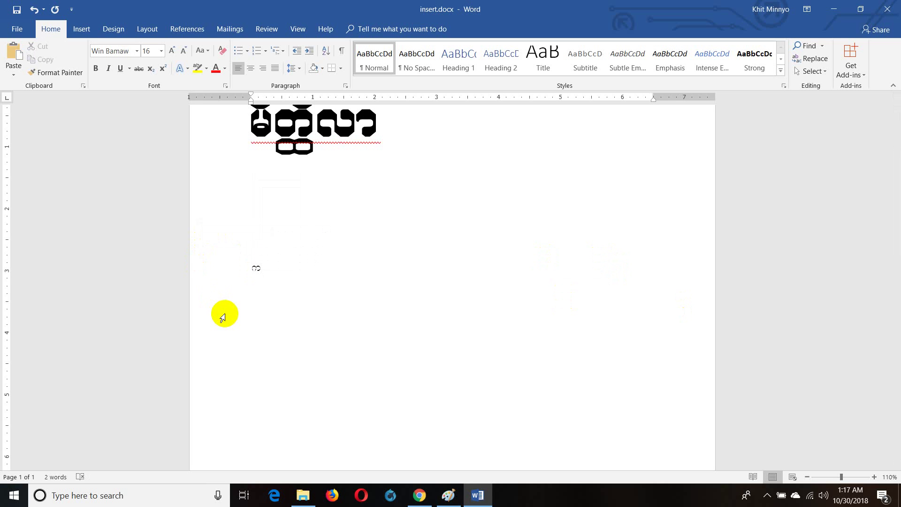
text(sG)
text(efawmfwdkhon)
text(f)
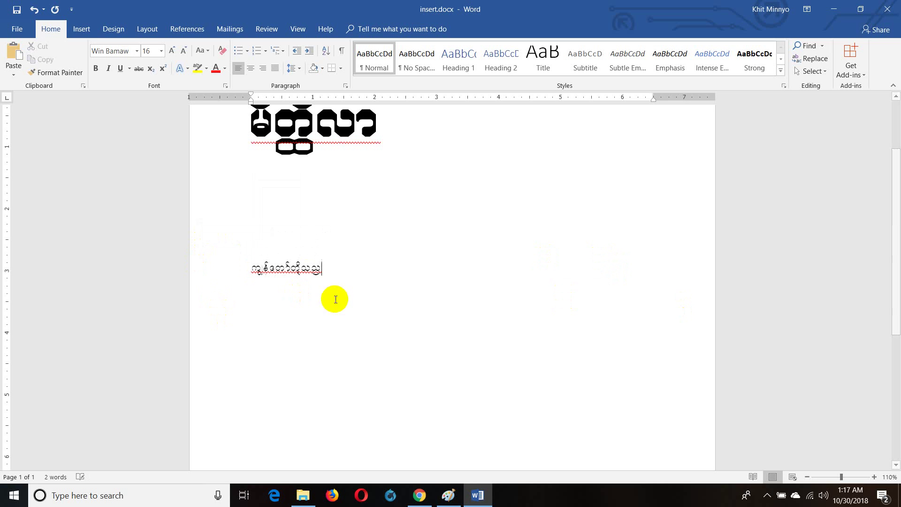
Correct the mistyped ending so the line reads ကျွန်တော်တို့သည်
key(BackSpace)
key(BackSpace)
key(BackSpace)
text(honf)
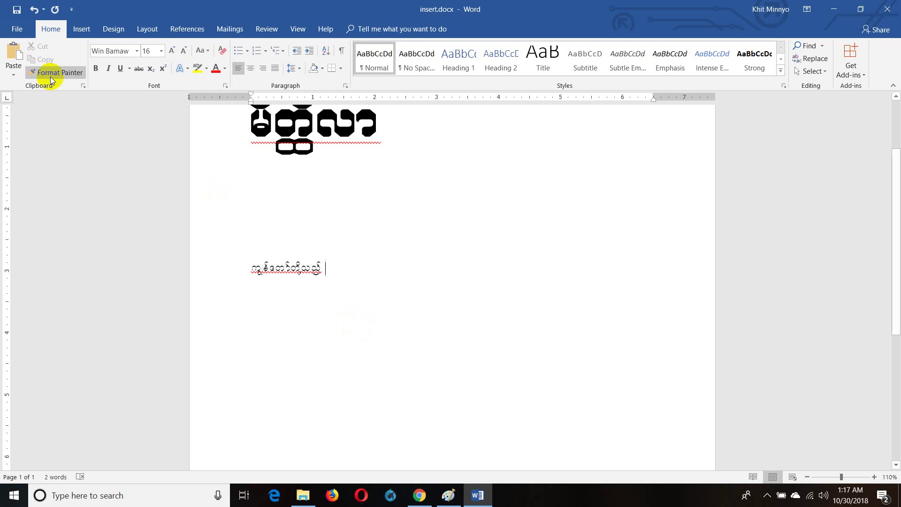
Type 'Computer' in Calibri after the Burmese phrase and shrink it to 12 pt
click(135, 51)
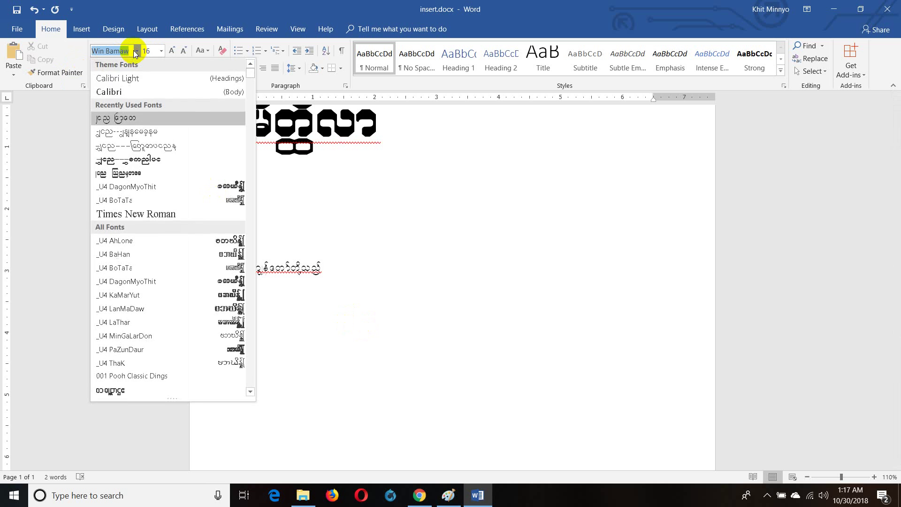
click(131, 92)
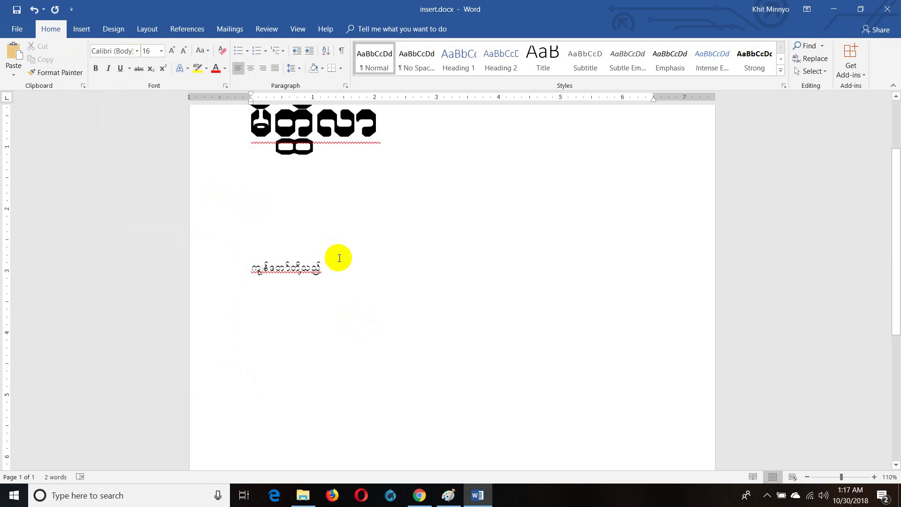
text(Compu)
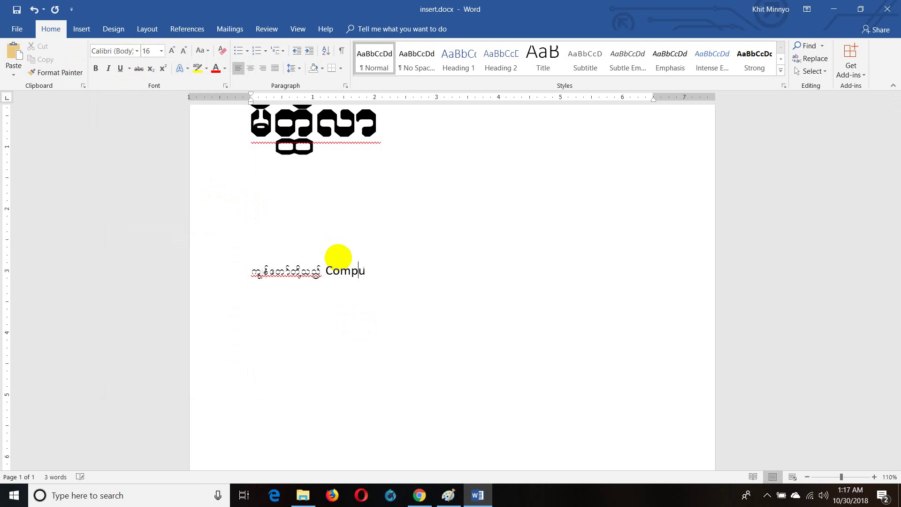
text(ter)
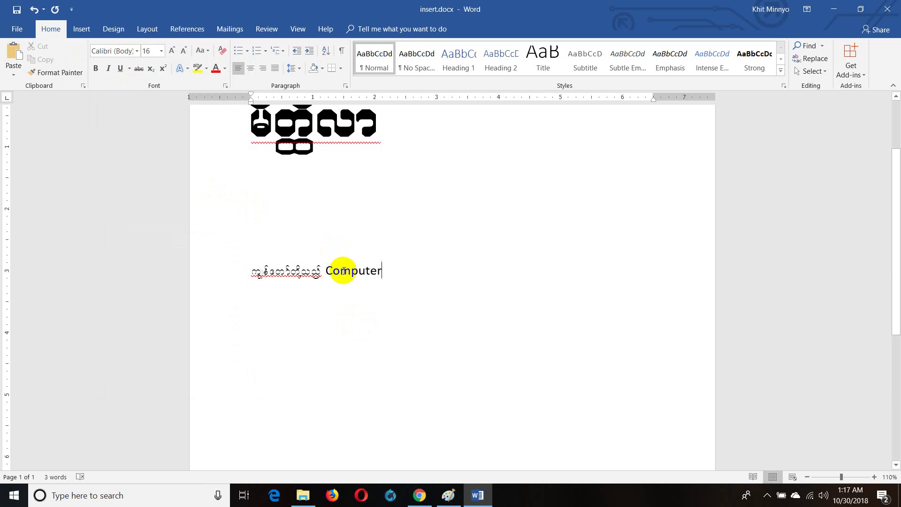
double_click(325, 272)
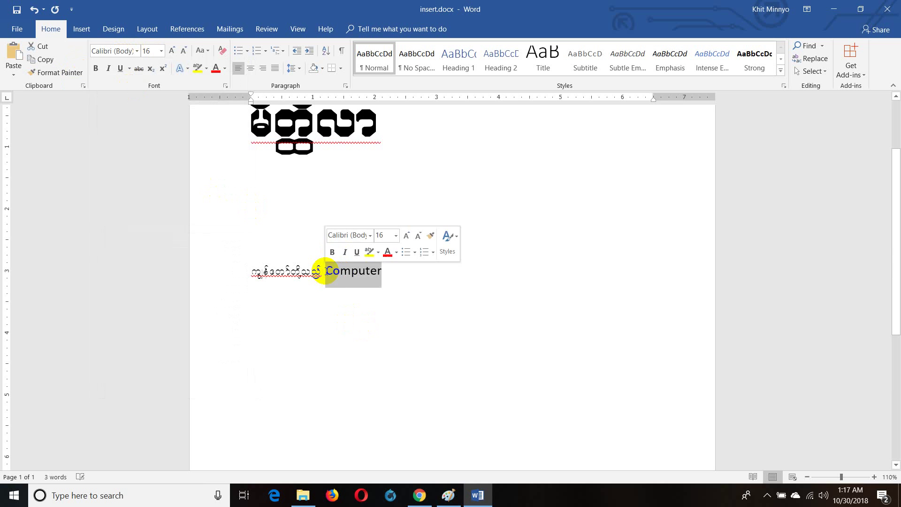
click(183, 52)
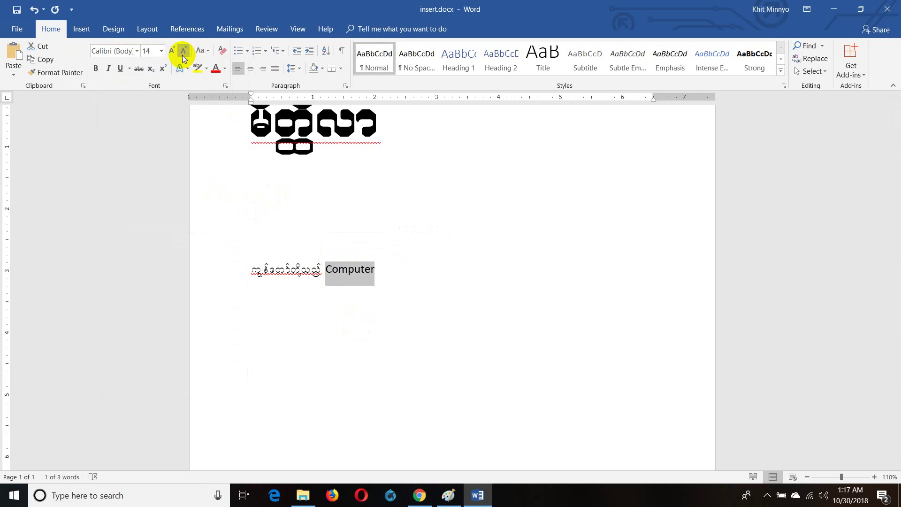
click(182, 55)
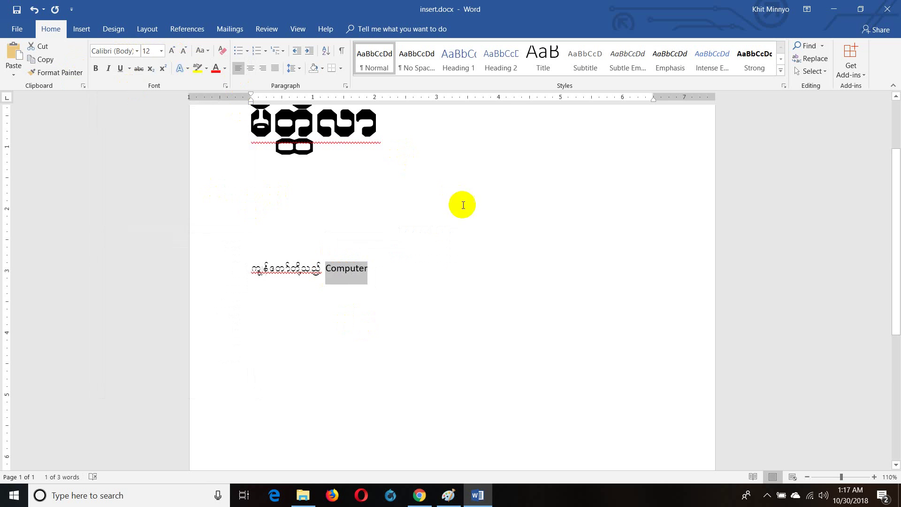
click(425, 268)
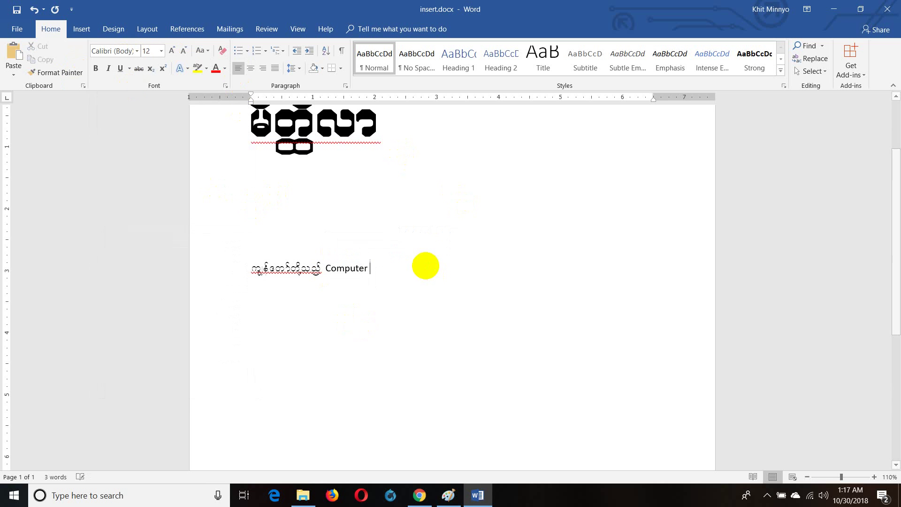
Switch back to Win Bamaw at size 16 and type the Burmese character က
click(137, 50)
click(139, 118)
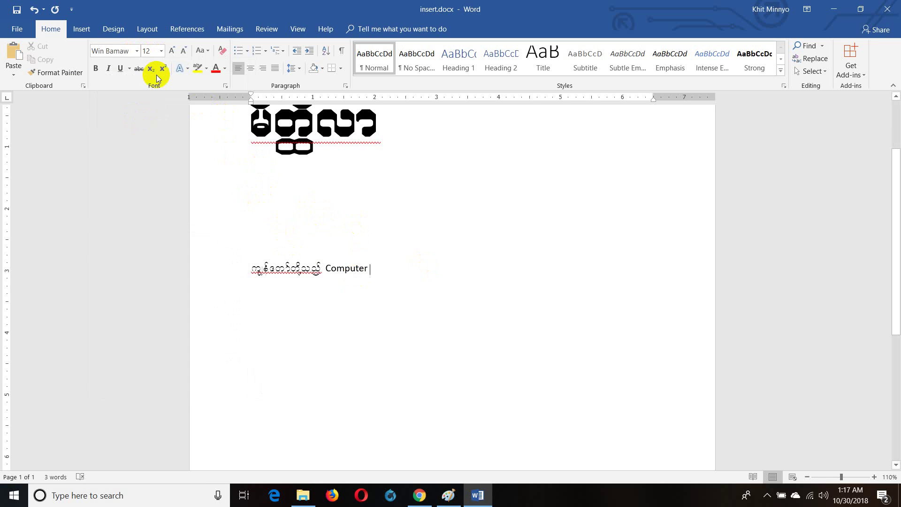
click(161, 50)
click(148, 132)
text(က)
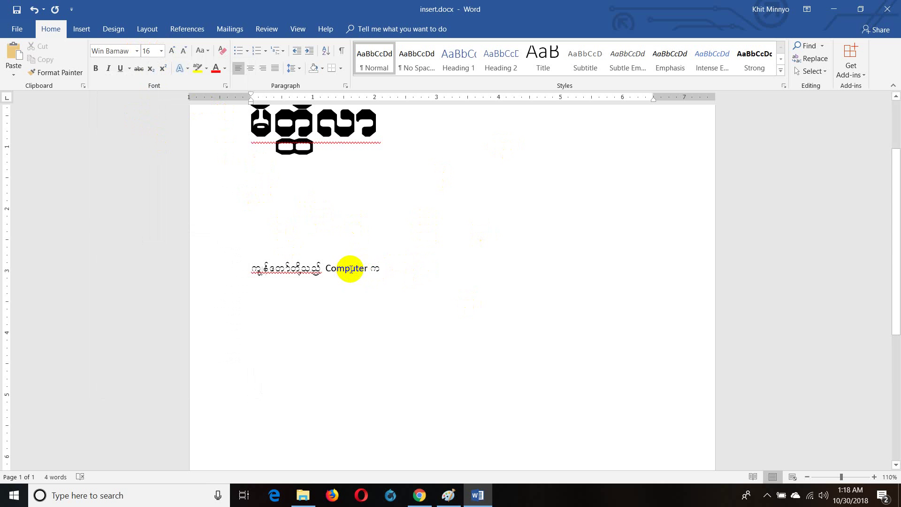
Paste the clipboard after က, then copy the resulting 'က u' sample text
click(353, 269)
double_click(353, 270)
right_click(352, 269)
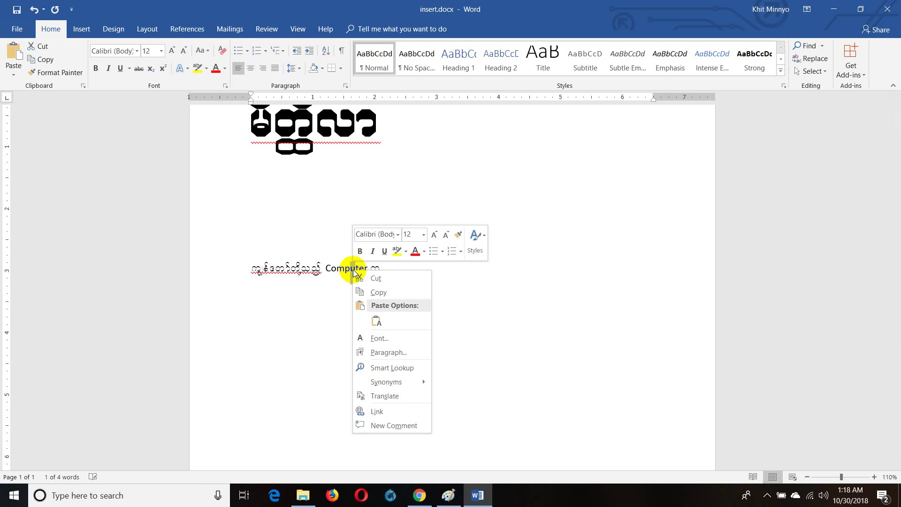
click(372, 291)
click(387, 271)
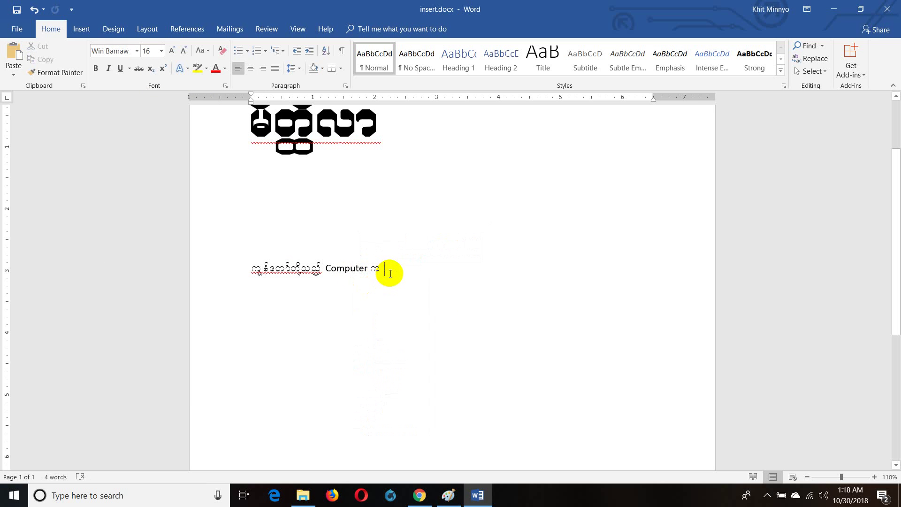
text(u)
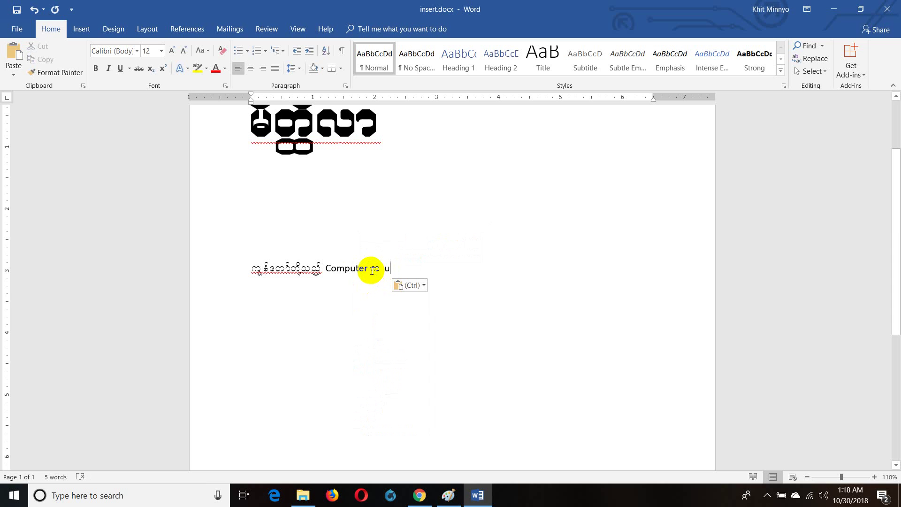
click(372, 270)
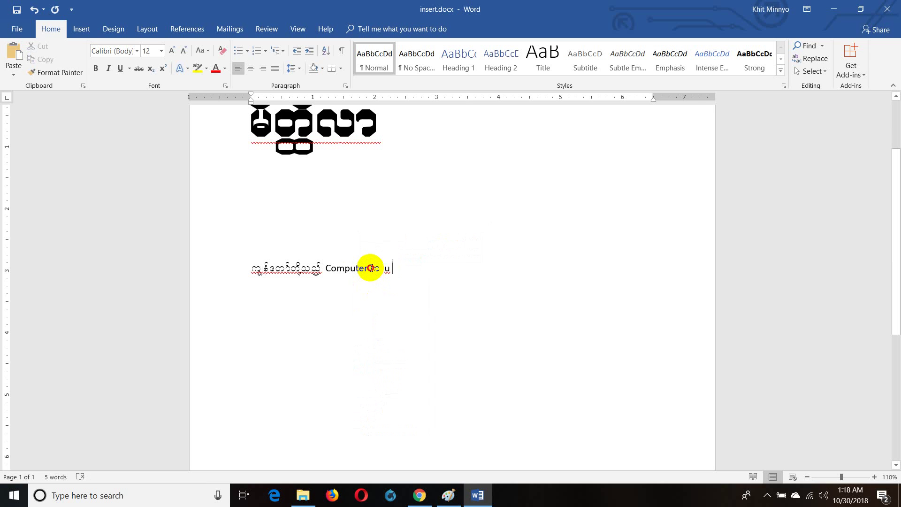
drag(370, 268, 393, 270)
right_click(383, 271)
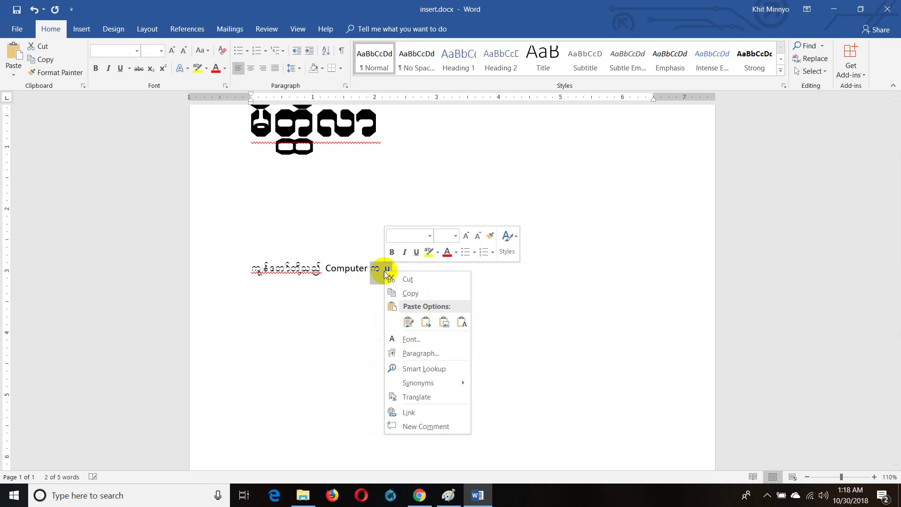
click(398, 292)
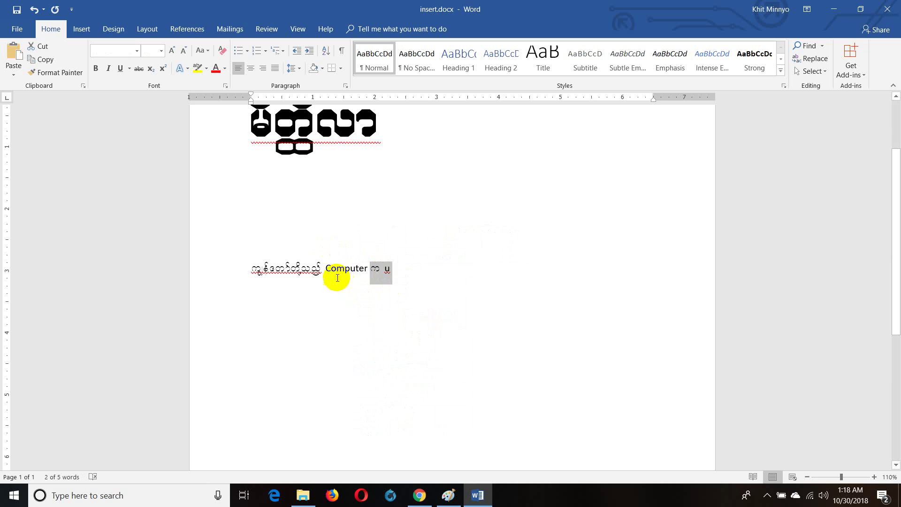
On a new line, paste the sample text seven times to fill several lines
click(413, 271)
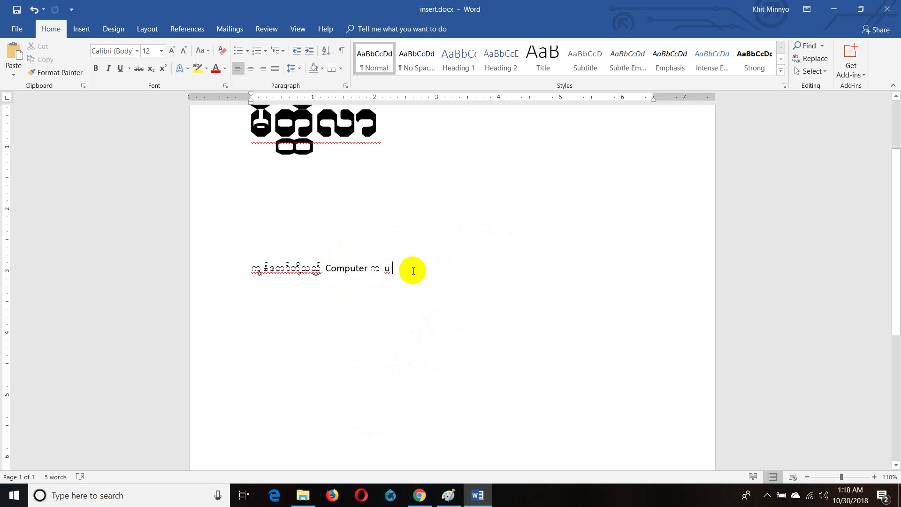
key(Return)
key(ctrl+v)
key(ctrl+v)
key(ctrl+v)
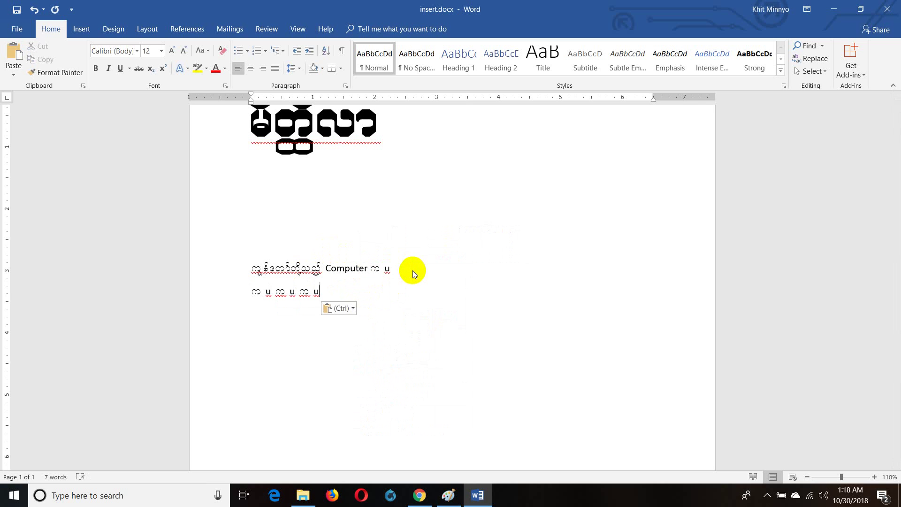
key(ctrl+v)
key(ctrl+v)
key(ctrl+v)
key(ctrl+v)
key(ctrl+v)
key(ctrl+v)
key(ctrl+v)
key(ctrl+v)
key(ctrl+v)
key(ctrl+v)
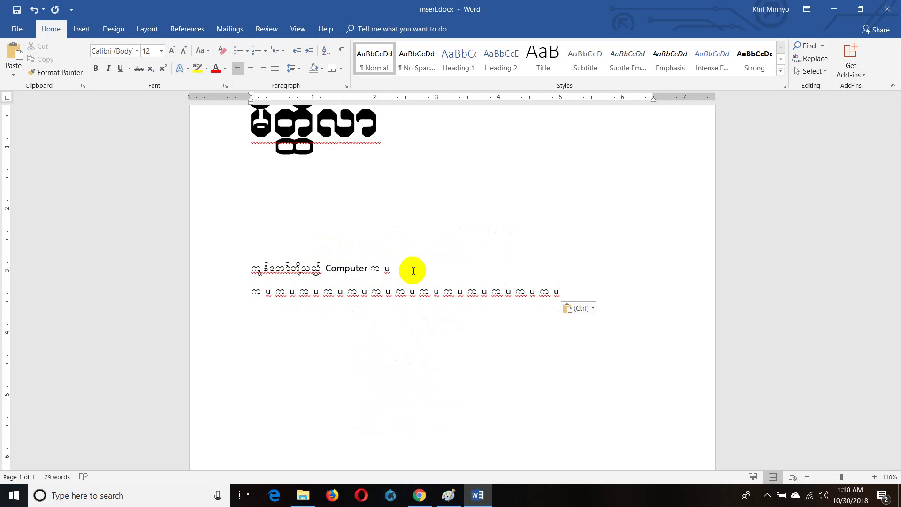
key(ctrl+v)
key(ctrl+v)
key(ctrl+v)
key(ctrl+v)
key(ctrl+v)
key(ctrl+v)
key(ctrl+v)
key(ctrl+v)
key(ctrl+v)
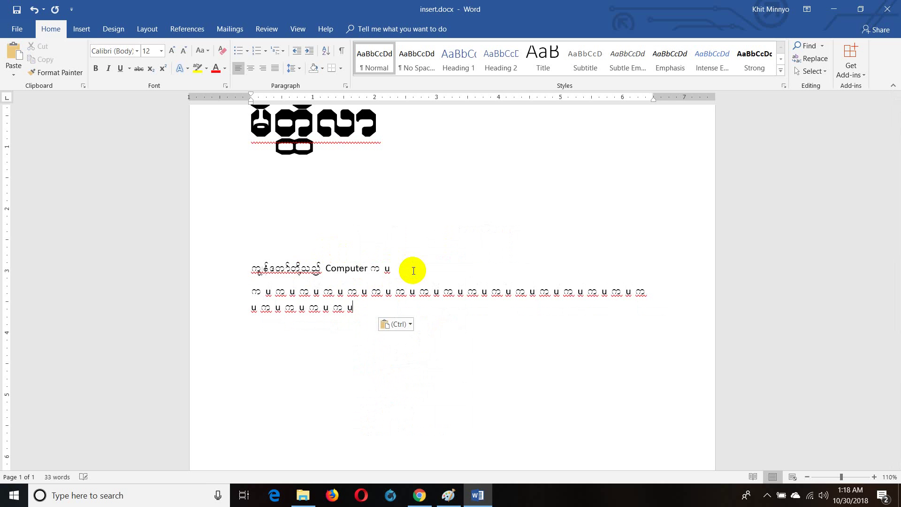
key(ctrl+v)
key(ctrl+v)
key(ctrl+v)
key(ctrl+v)
key(ctrl+v)
key(ctrl+v)
key(ctrl+v)
key(ctrl+v)
key(ctrl+v)
key(ctrl+v)
key(ctrl+v)
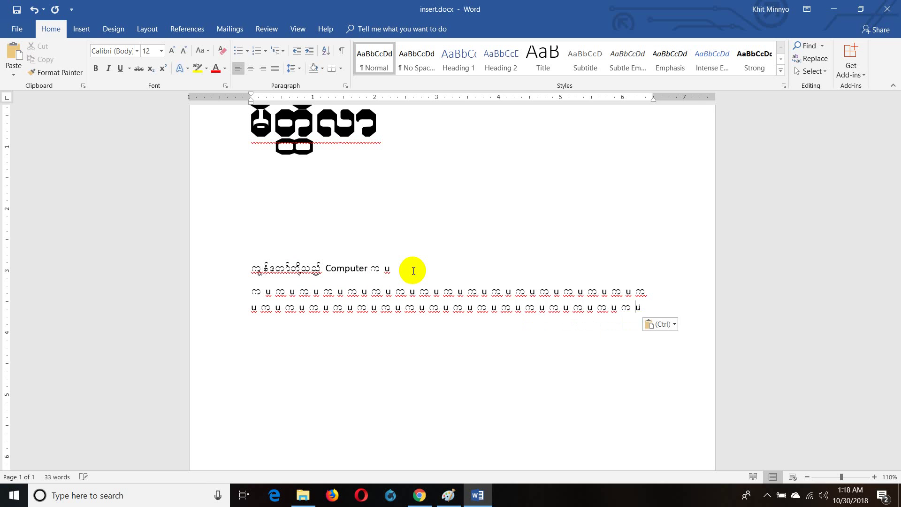
key(ctrl+v)
key(ctrl+v)
key(ctrl+v)
key(ctrl+v)
key(ctrl+v)
key(ctrl+v)
key(ctrl+v)
key(ctrl+v)
key(ctrl+v)
key(ctrl+v)
key(ctrl+v)
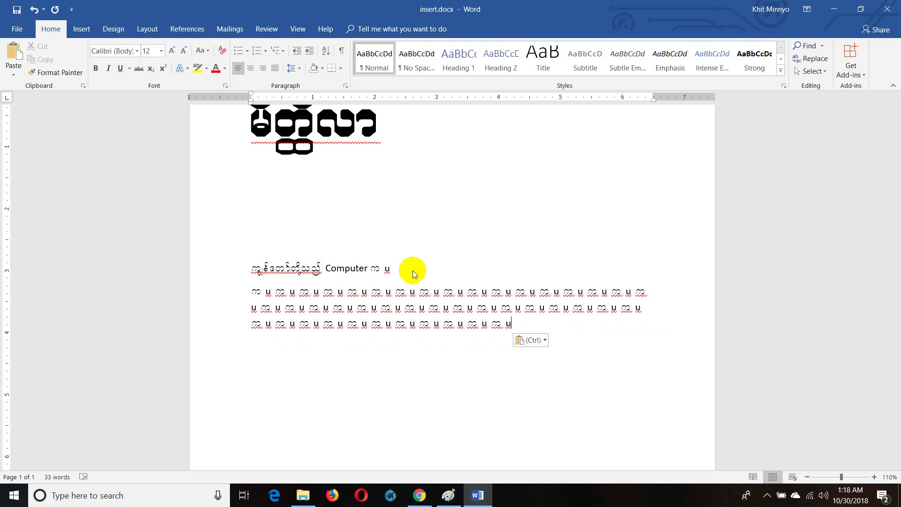
key(ctrl+v)
key(ctrl+v)
key(ctrl+v)
key(ctrl+v)
key(ctrl+v)
key(ctrl+v)
key(ctrl+v)
key(ctrl+v)
key(ctrl+v)
key(ctrl+v)
key(ctrl+v)
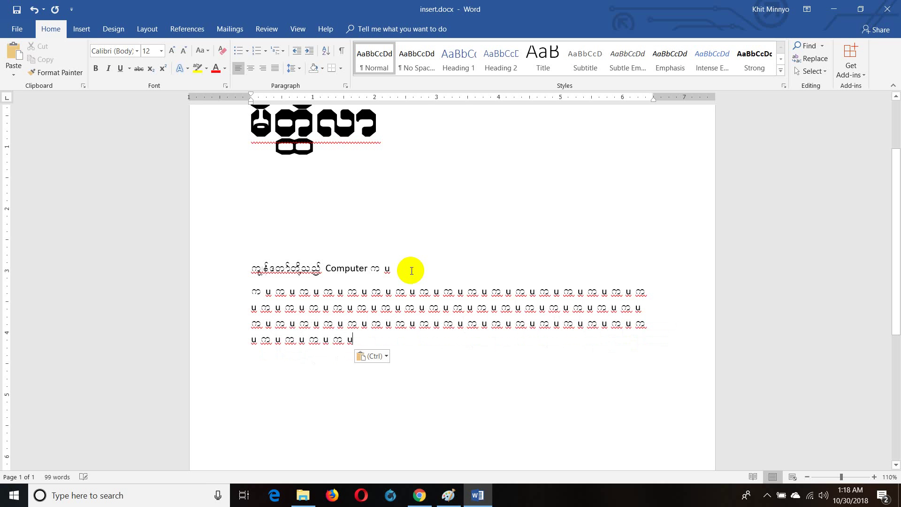
key(ctrl+v)
key(ctrl+v)
key(ctrl+v)
key(ctrl+v)
key(ctrl+v)
key(ctrl+v)
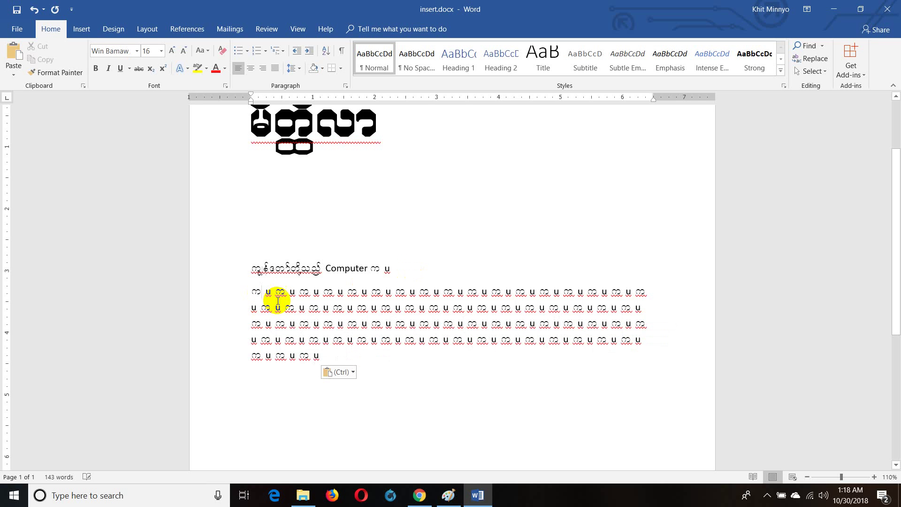
Type the Burmese phrase ကျွန်တော်တို့သည် at the start of the paragraph
text(r)
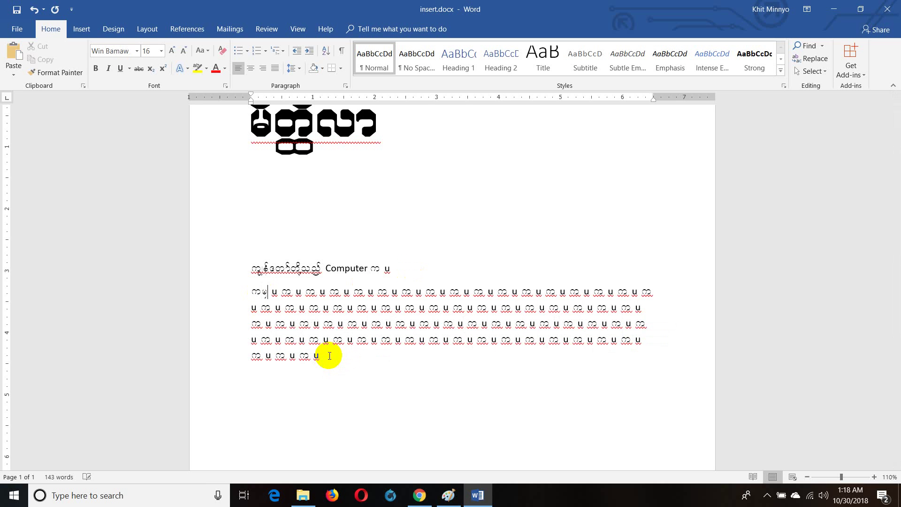
key(BackSpace)
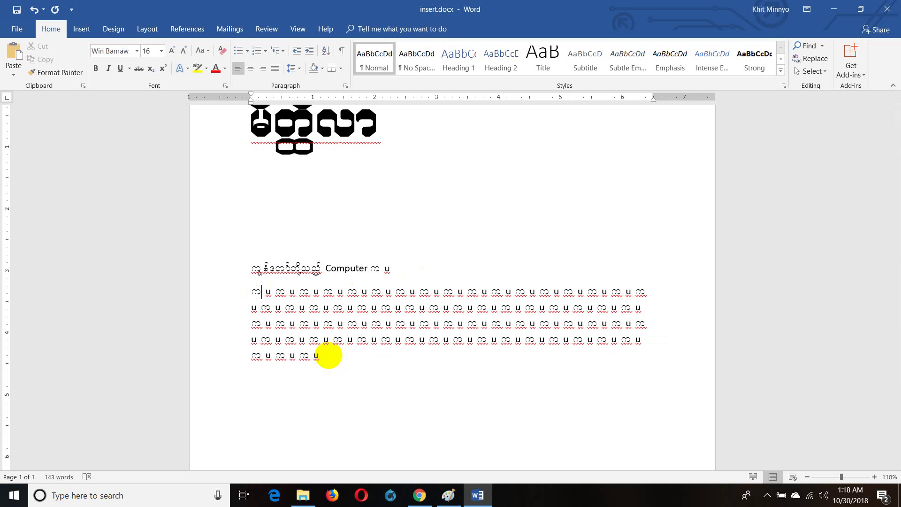
text(sGefawmfwdk)
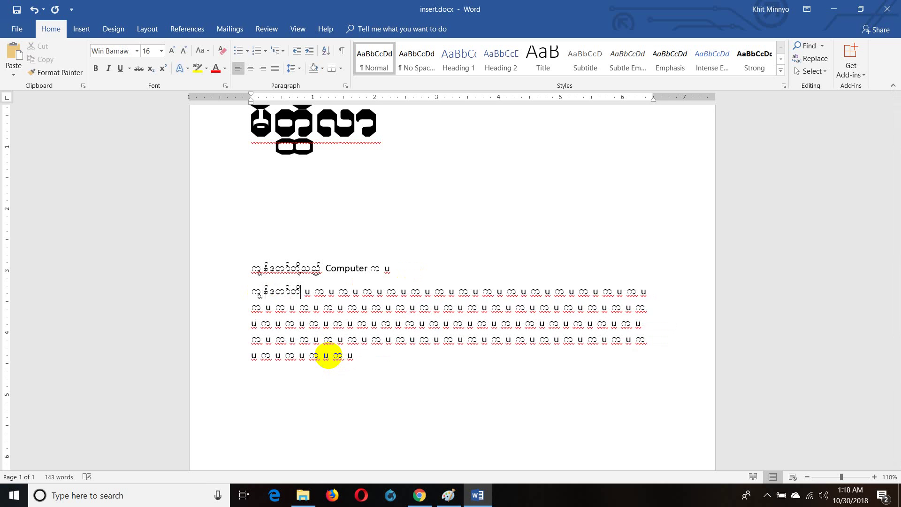
text(honf)
Overtype the following sample characters with 'computer', the particle ကို and 'interest'
key(Right)
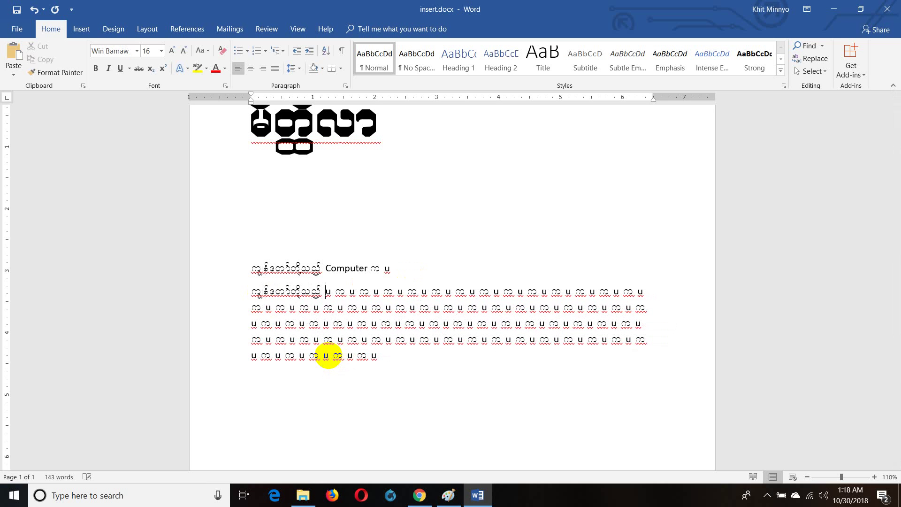
key(Right)
key(shift+Left)
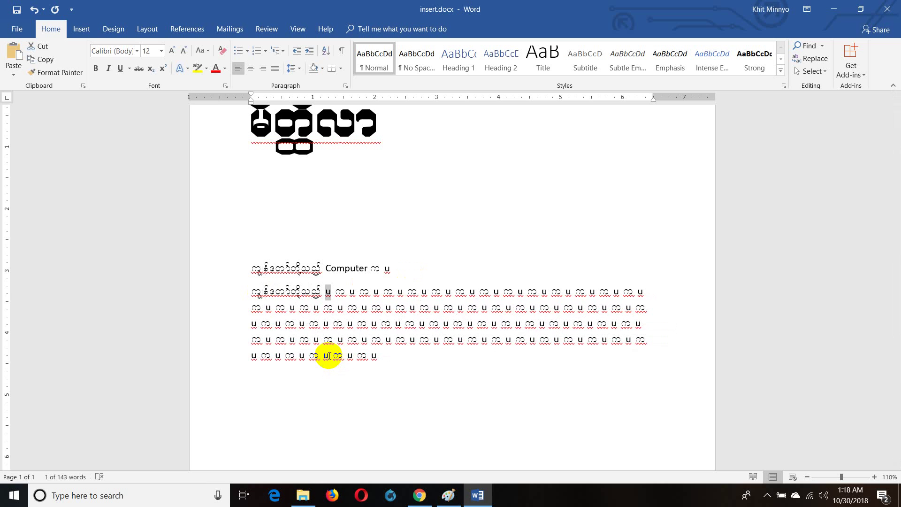
text(computer)
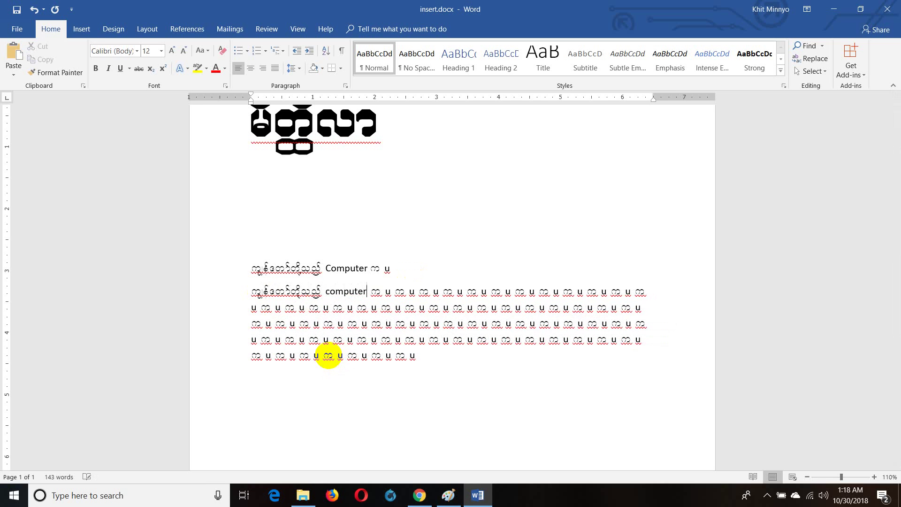
key(Right)
text(d)
text(k)
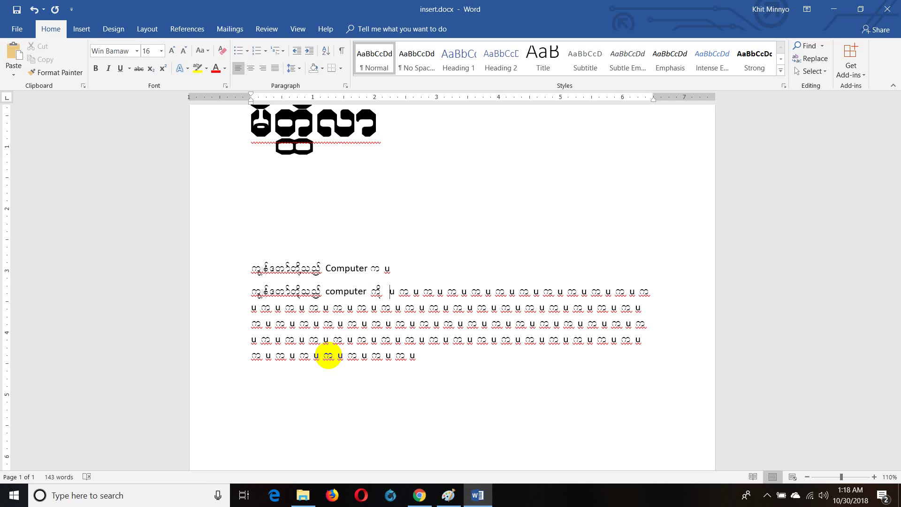
key(shift+Right)
text(int)
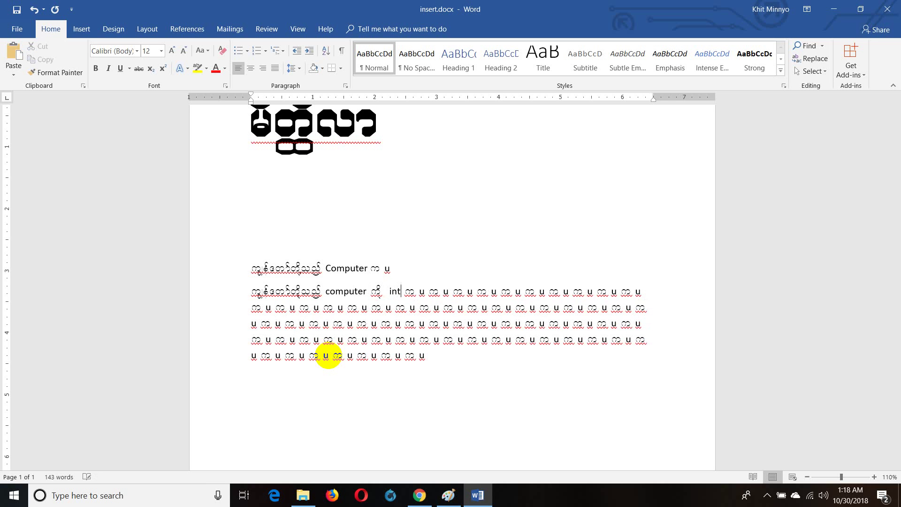
text(erest)
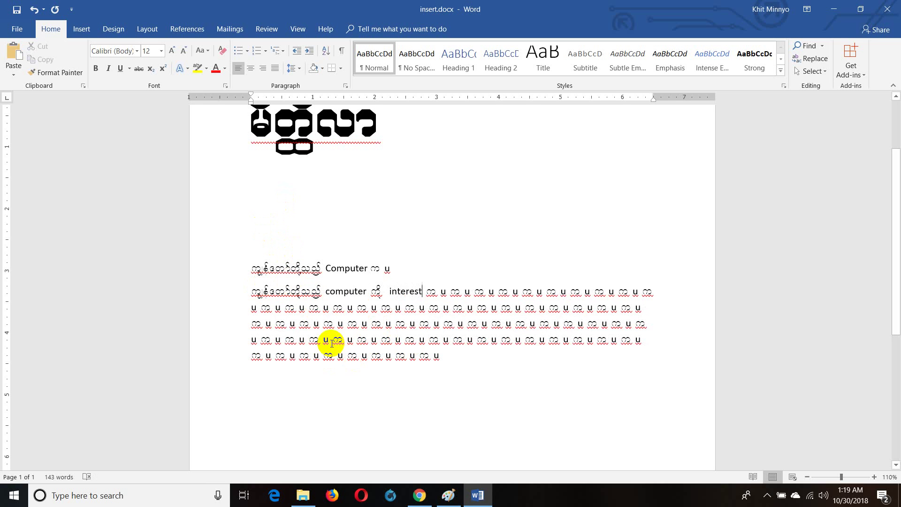
Set the empty line below the long paragraph to the Myanmar 3 font
scroll(330, 343, down, 1)
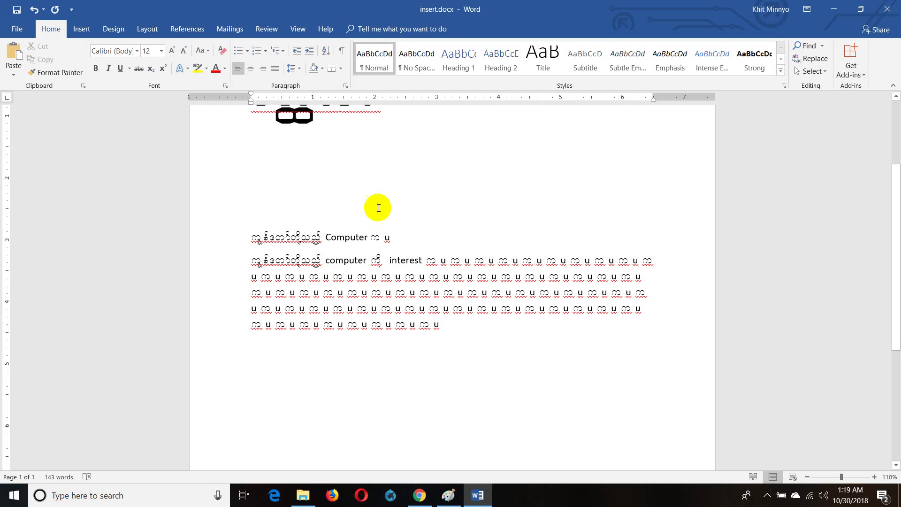
click(311, 188)
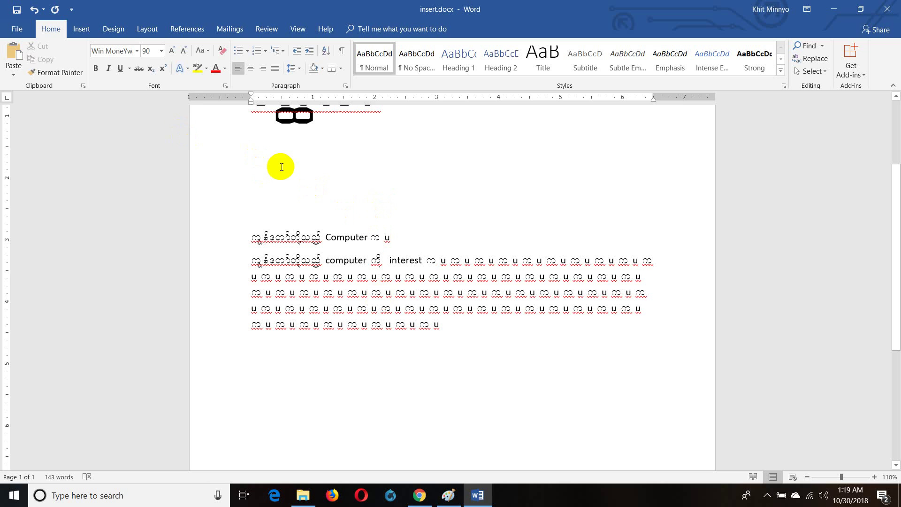
click(442, 366)
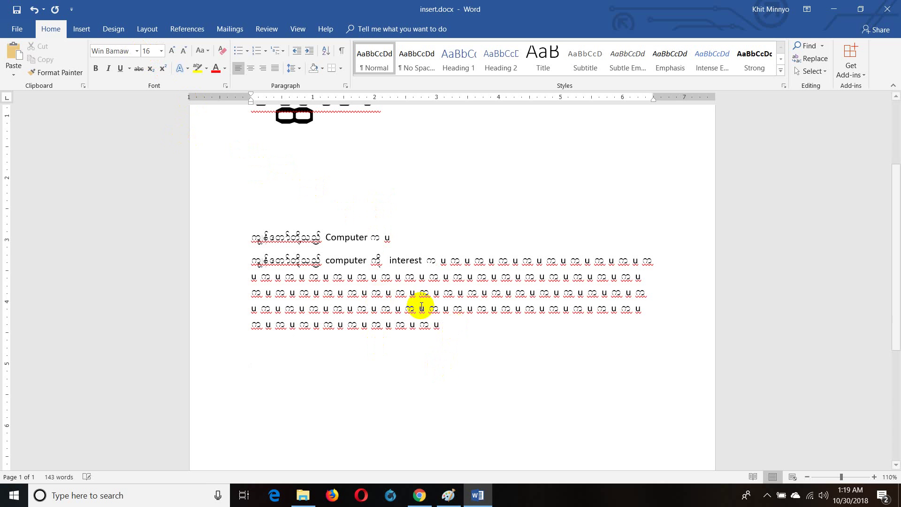
scroll(416, 306, down, 3)
click(137, 51)
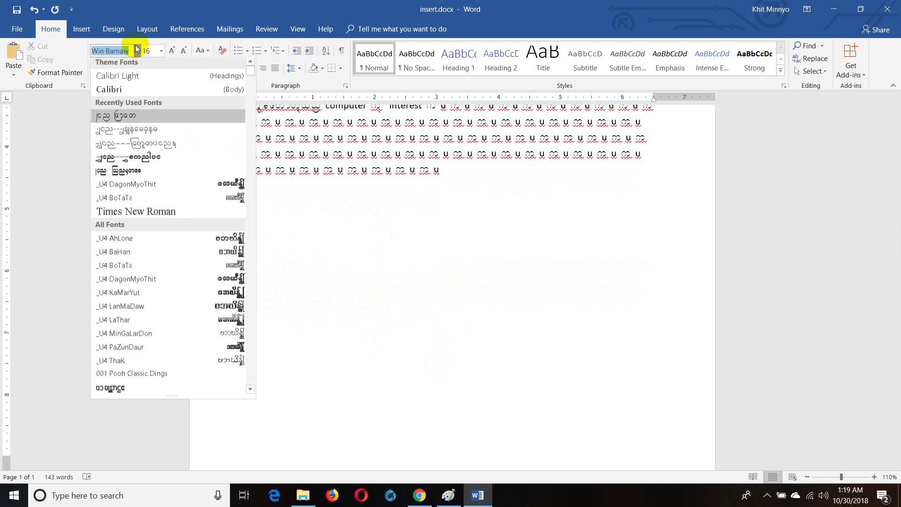
text(My)
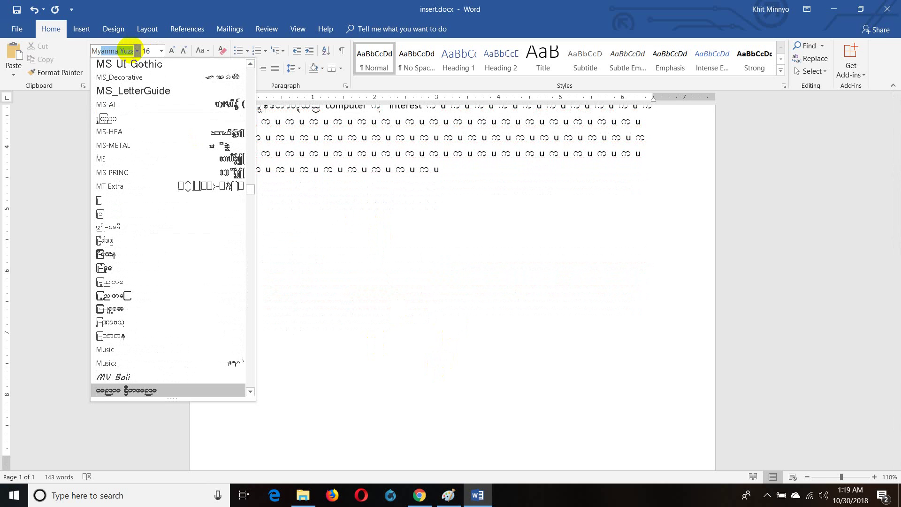
text(anmar )
text(3)
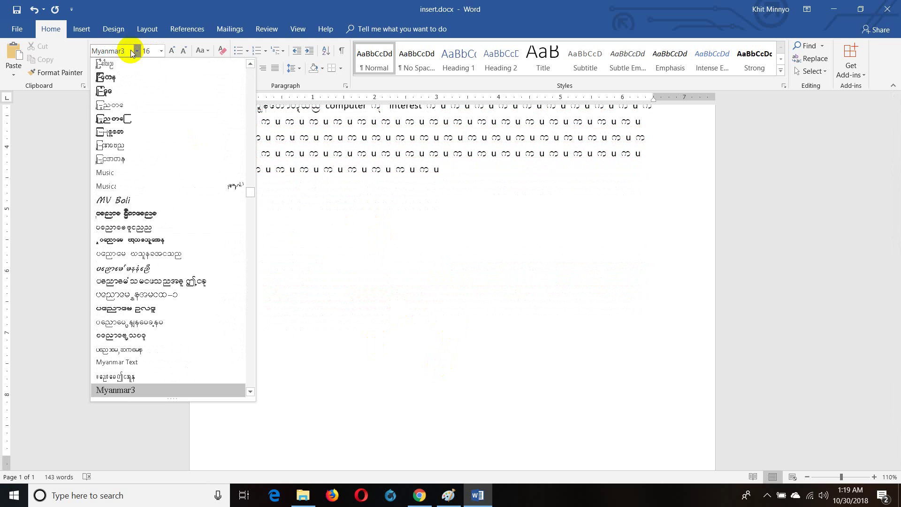
key(Return)
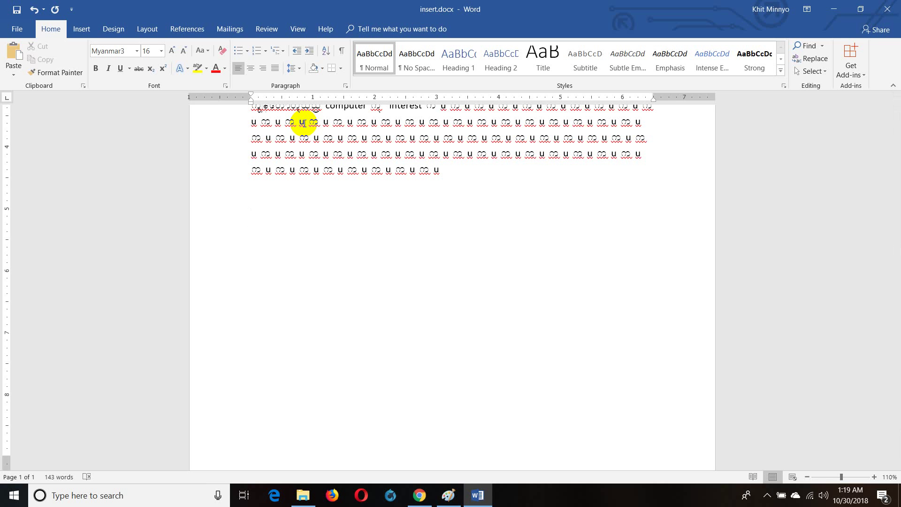
Type trial Burmese characters ကျွ in Myanmar3, then delete them
text(က)
text(ျ)
text(ွ)
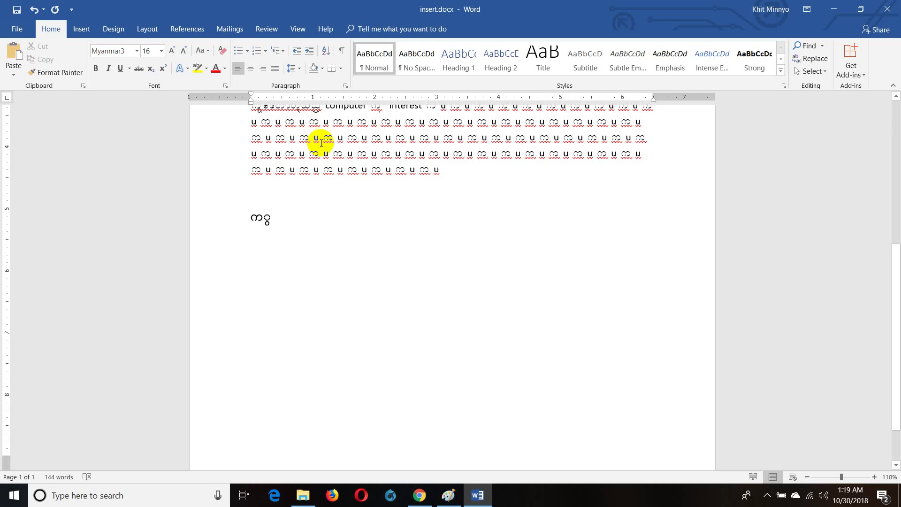
key(BackSpace)
text(ျ)
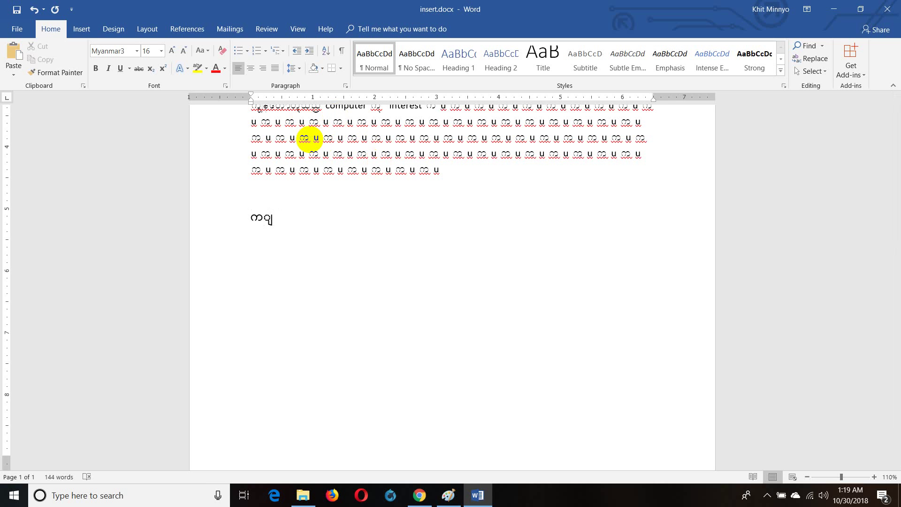
key(BackSpace)
key(BackSpace)
key(BackSpace)
key(BackSpace)
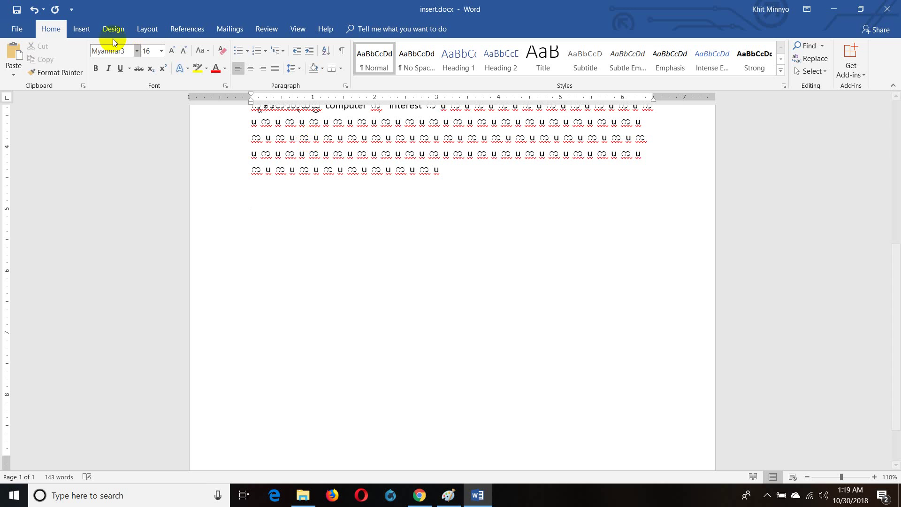
Switch to Zawgyi-One and type the single Burmese letter တ
click(136, 51)
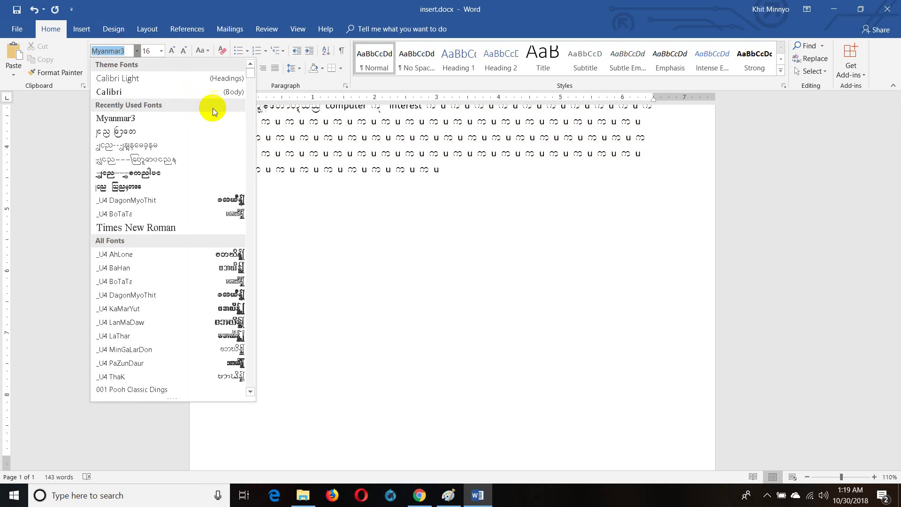
drag(250, 71, 237, 388)
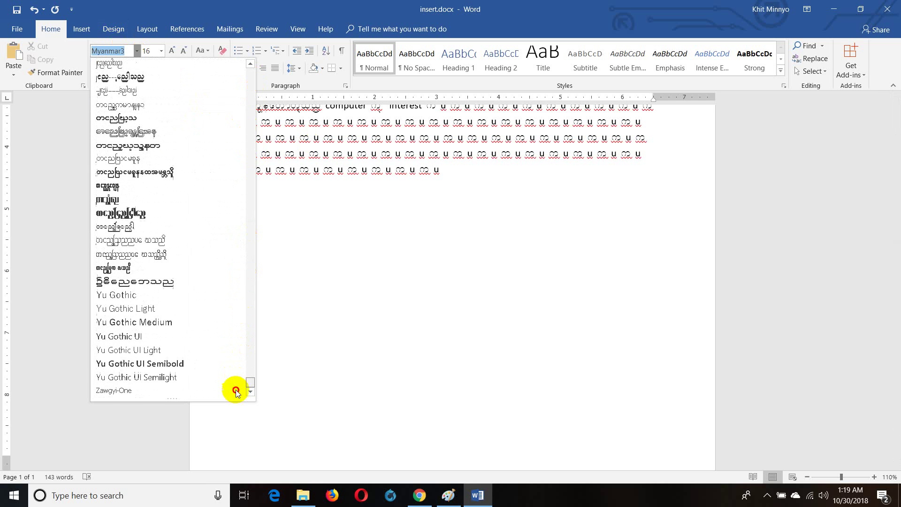
click(151, 389)
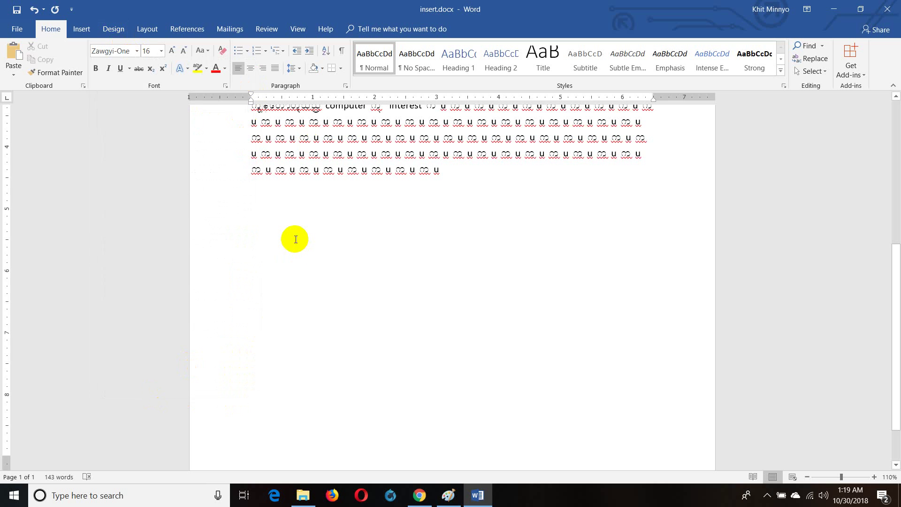
text(တ)
text(ု)
key(BackSpace)
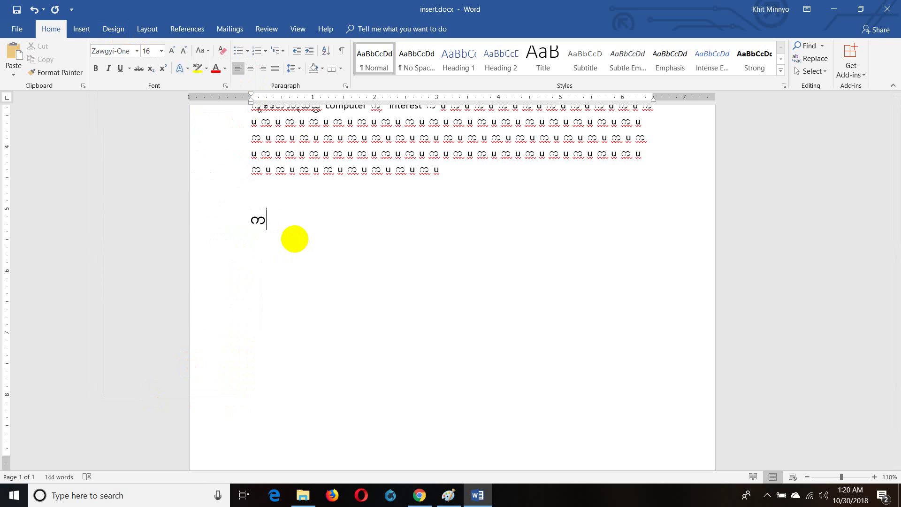
mouse_move(418, 495)
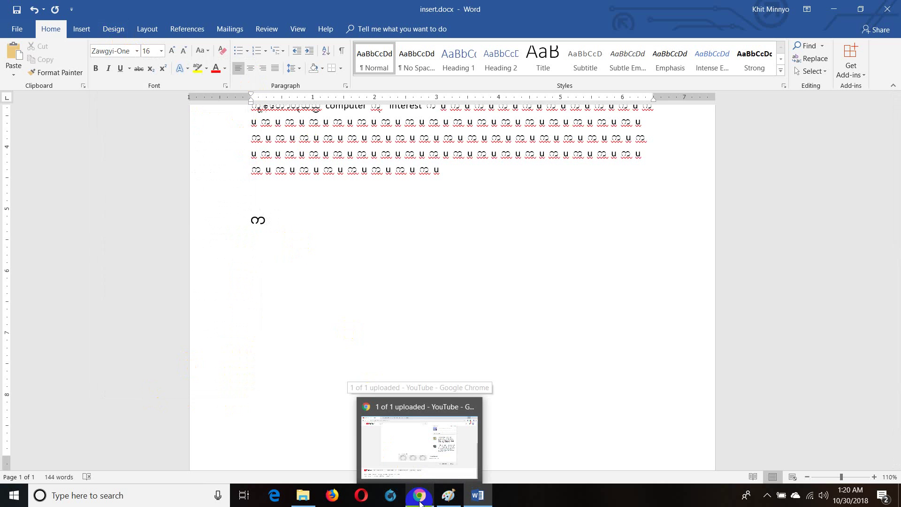
In a new Chrome tab, type and correct the Burmese search text ကျွန်တော်တို့
click(417, 422)
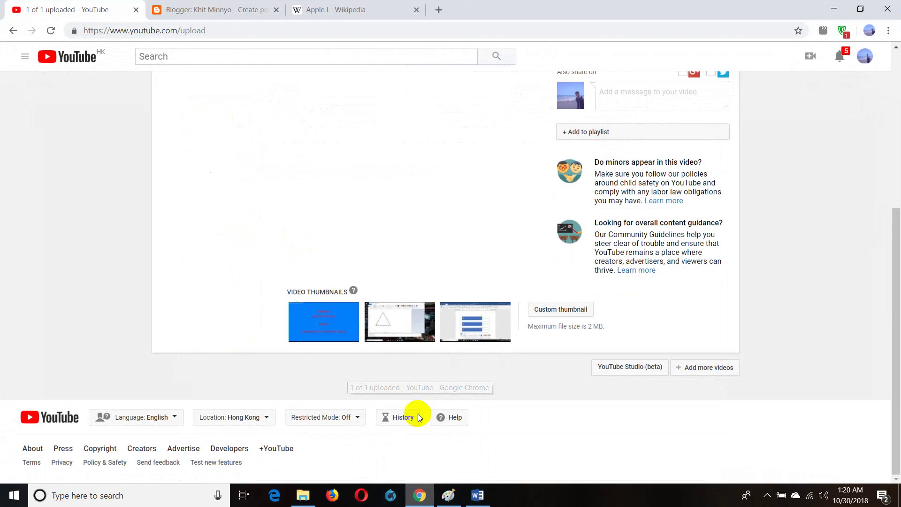
click(440, 10)
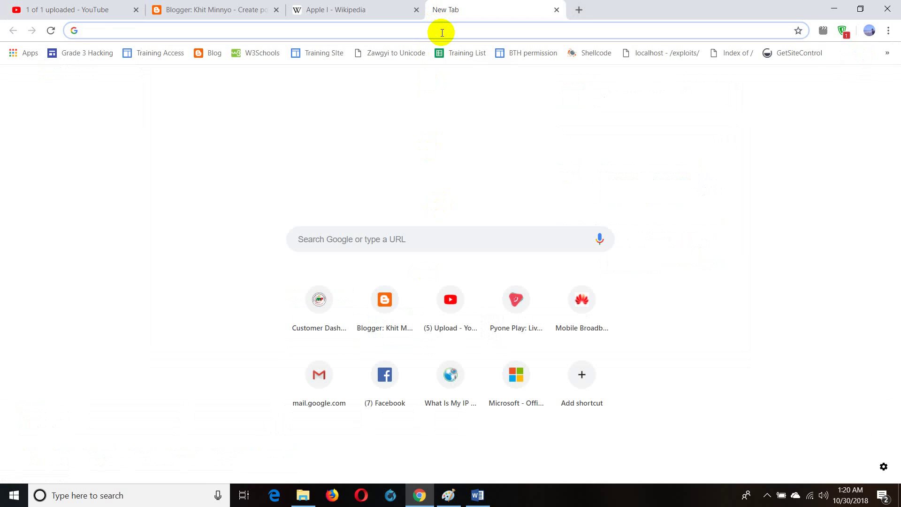
text(ကျွန်တော်)
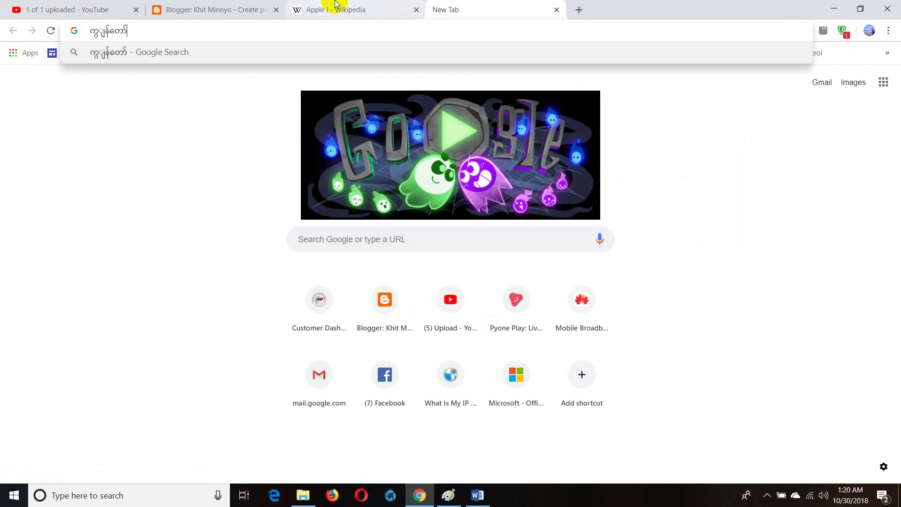
click(102, 33)
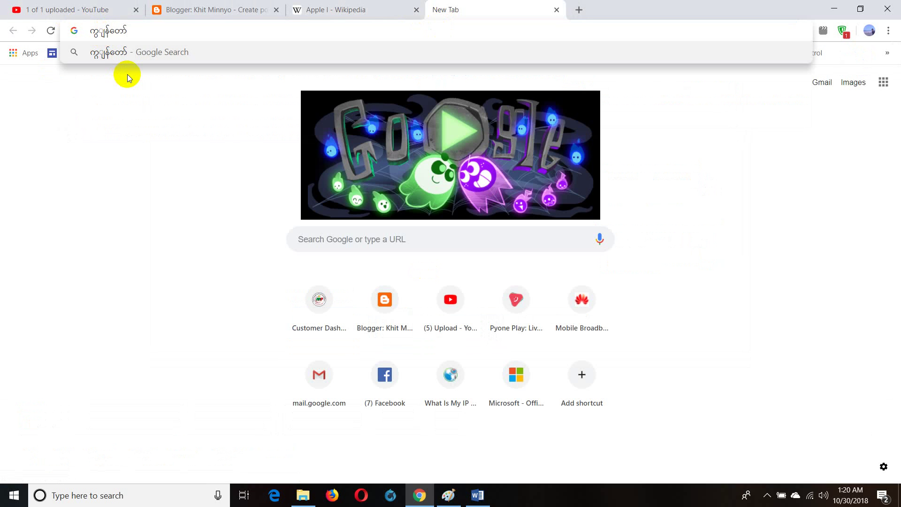
key(BackSpace)
key(BackSpace)
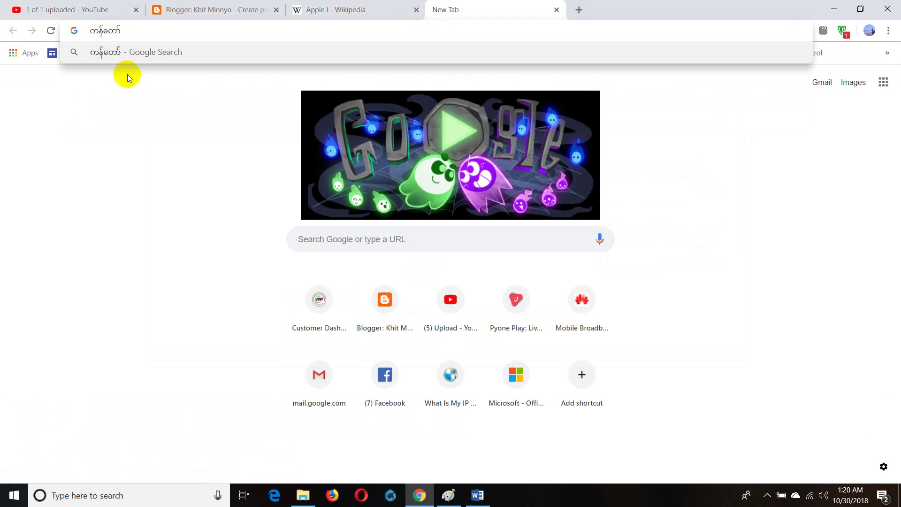
text(ြ)
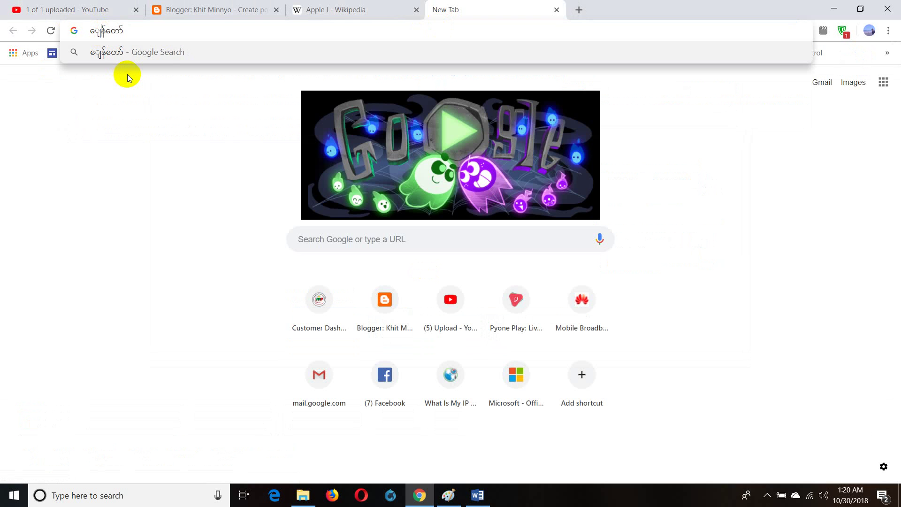
key(BackSpace)
text(ကာ)
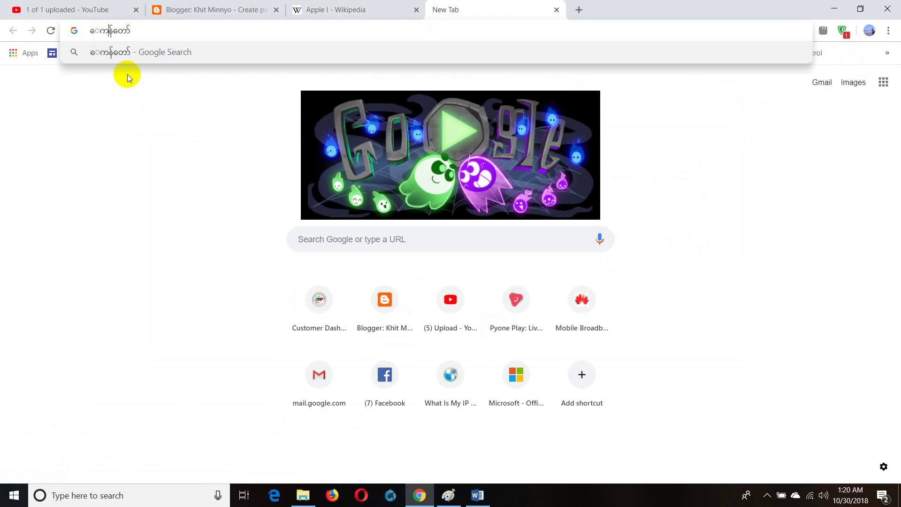
key(BackSpace)
key(BackSpace)
key(BackSpace)
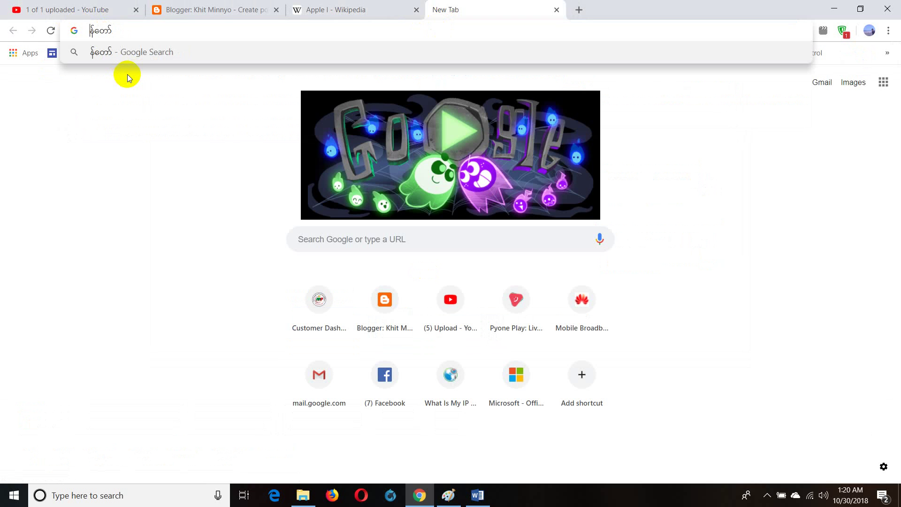
key(Delete)
key(Delete)
key(Delete)
key(Delete)
key(Delete)
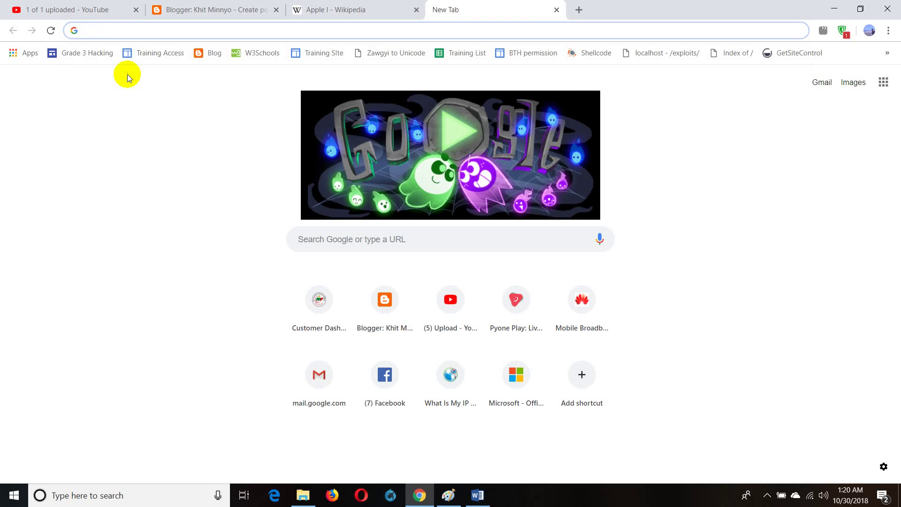
text(ကျ)
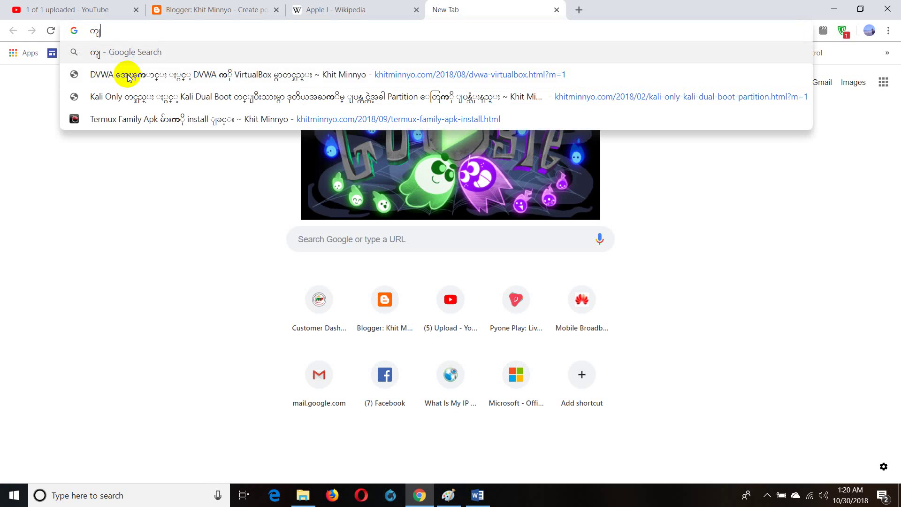
text(ွန်တော်တို့)
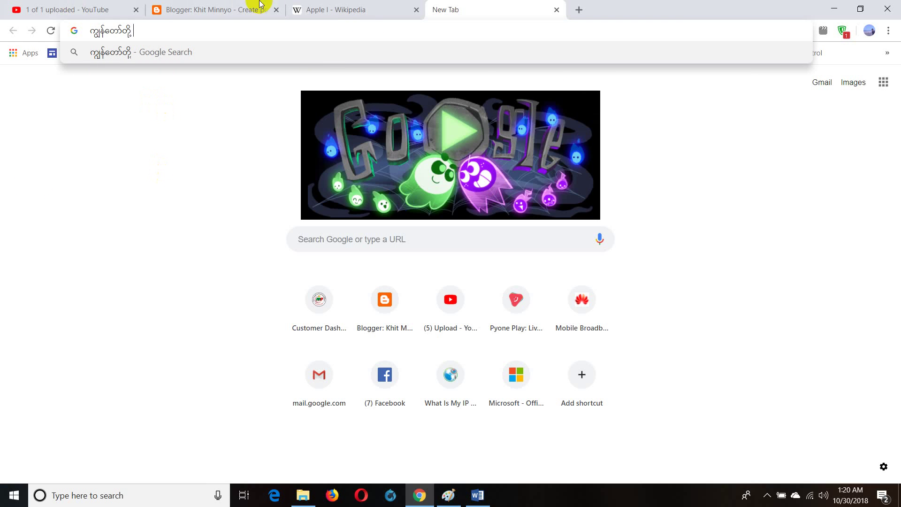
Append 'uuuuuuuu ကကကကကကuuuuuu' to the search text, then minimize Chrome back to Word
click(766, 495)
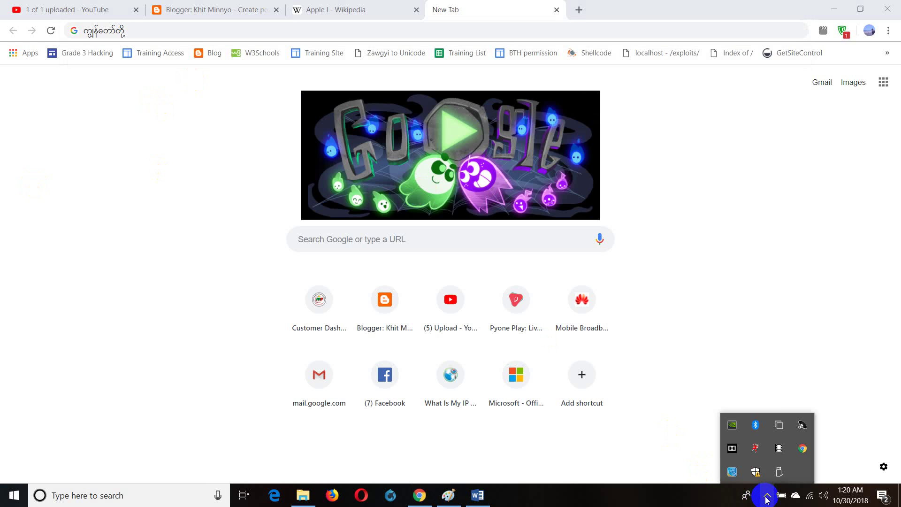
click(802, 330)
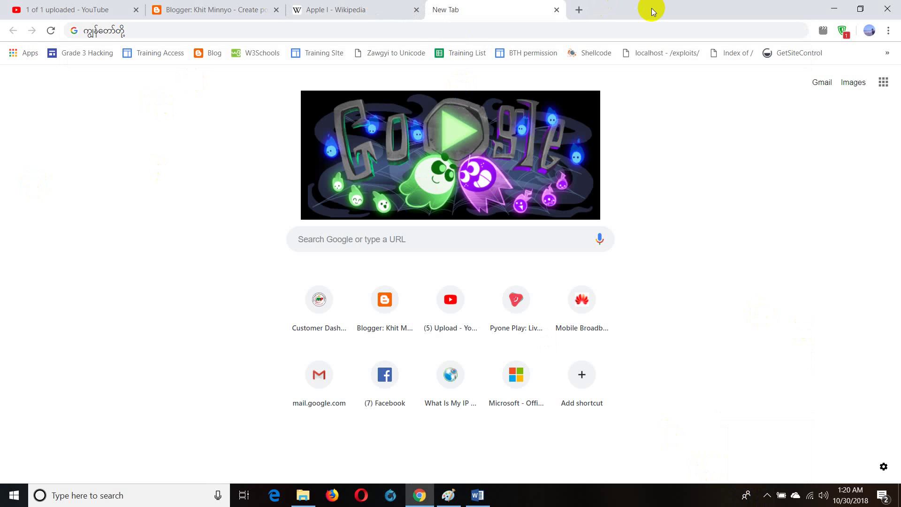
click(833, 8)
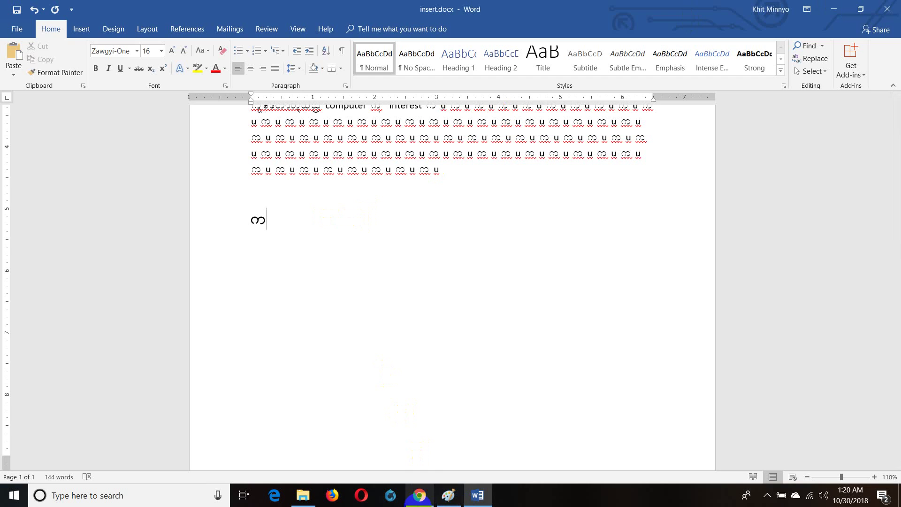
click(419, 495)
click(231, 32)
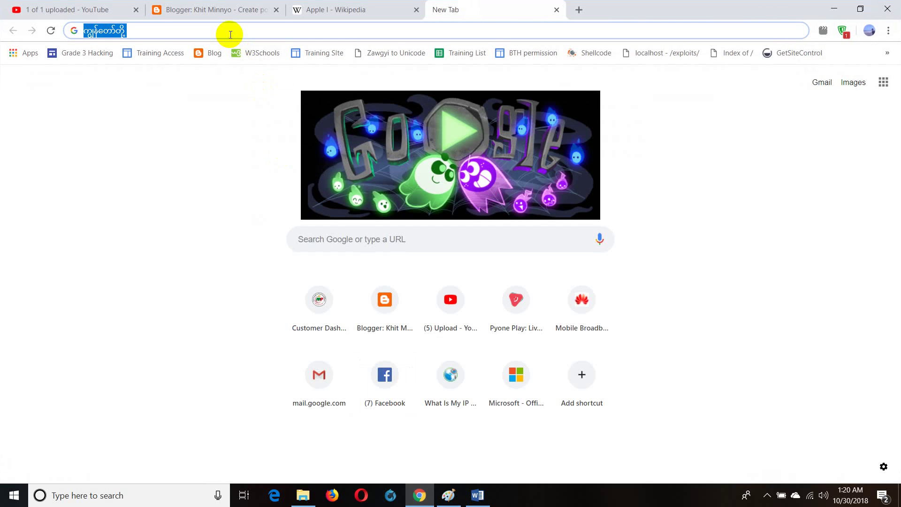
click(230, 34)
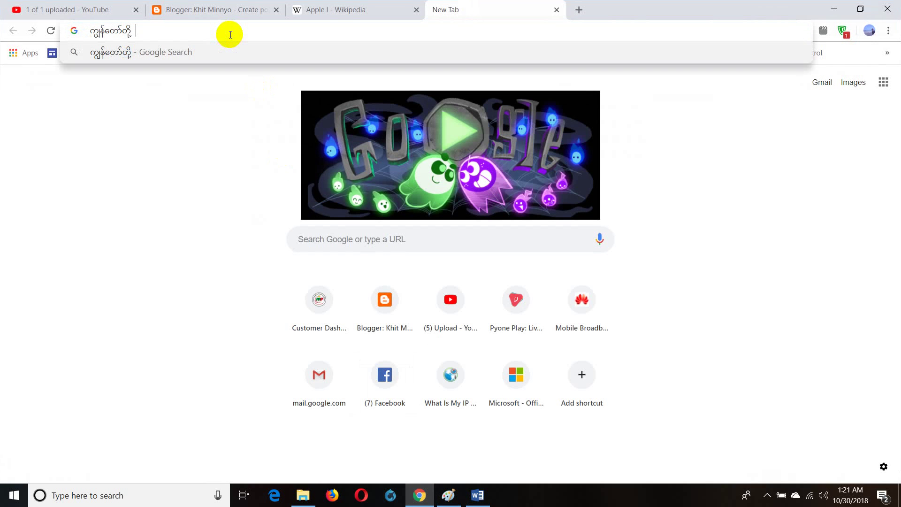
text(uu)
text(uuuuuu)
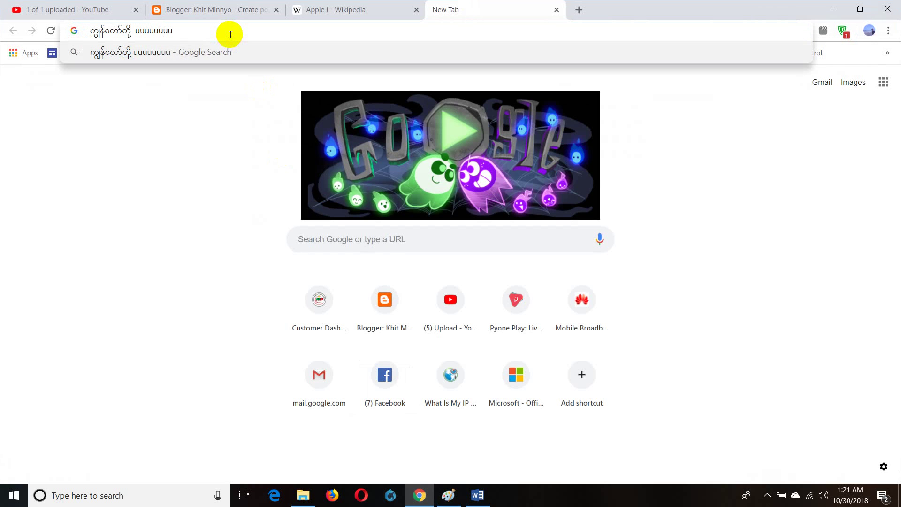
text( ကကကကကက)
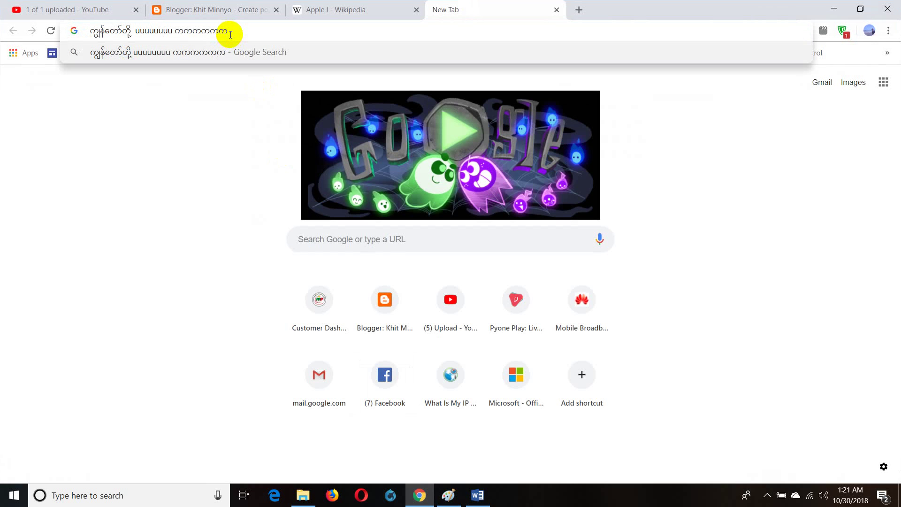
text(uuuuuu)
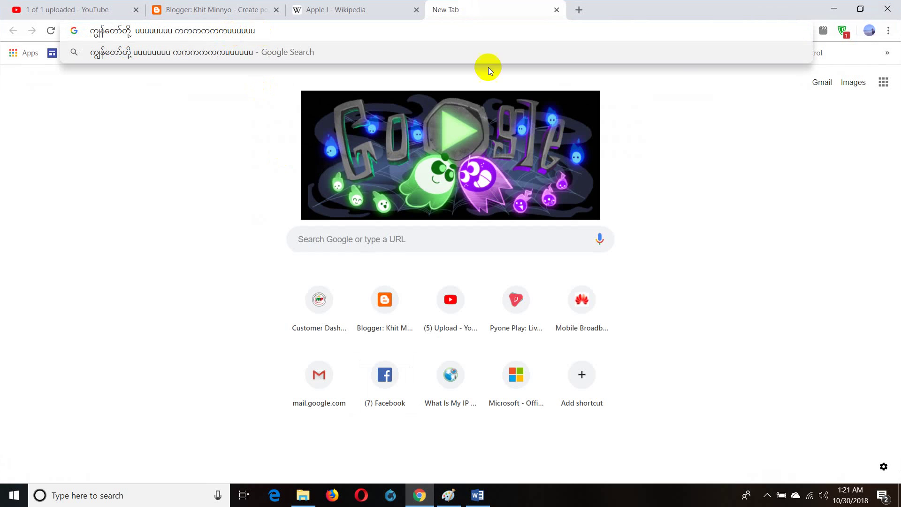
click(746, 151)
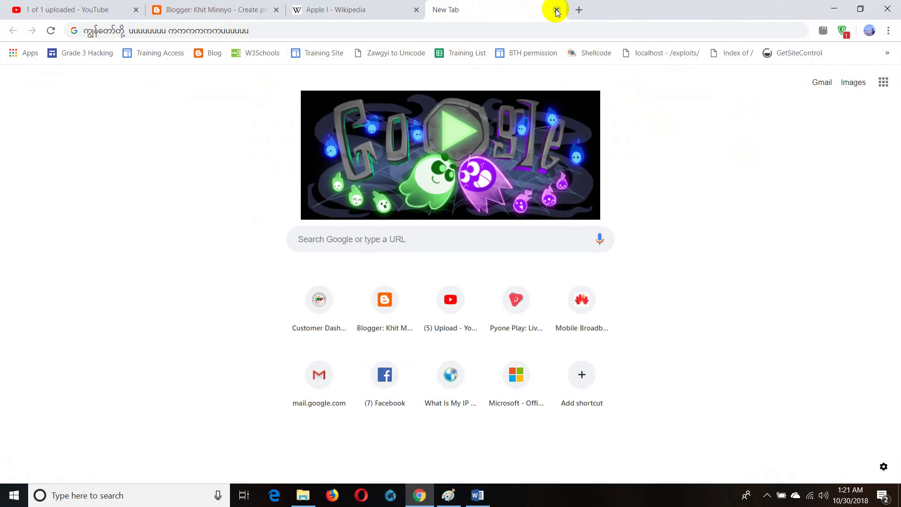
click(832, 8)
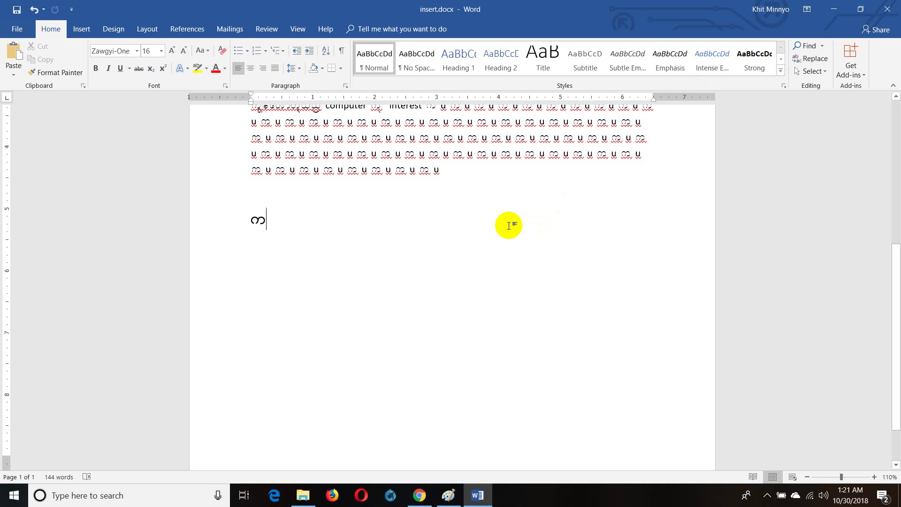
Place the insertion point right after the large Burmese heading and show the Insert commands
scroll(502, 227, up, 5)
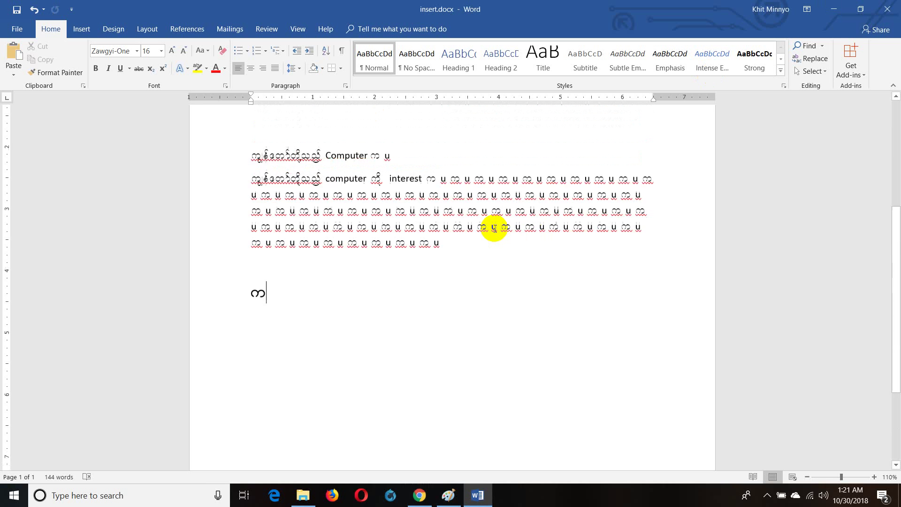
scroll(488, 253, down, 2)
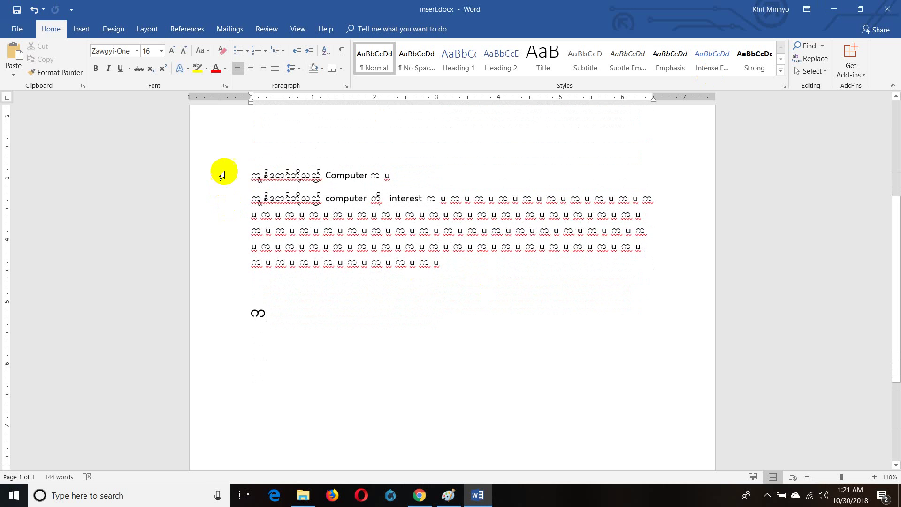
scroll(286, 213, up, 4)
scroll(301, 255, down, 3)
scroll(346, 211, up, 1)
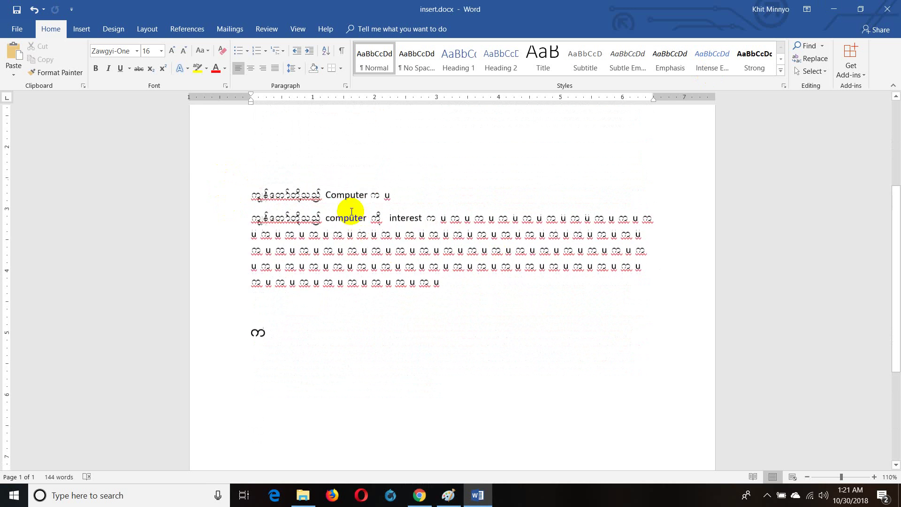
scroll(319, 259, up, 4)
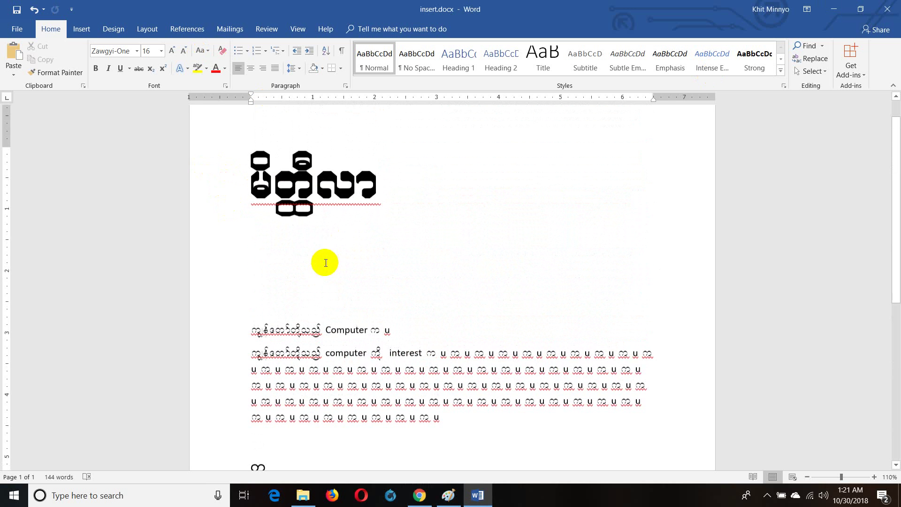
click(299, 215)
double_click(299, 214)
click(315, 188)
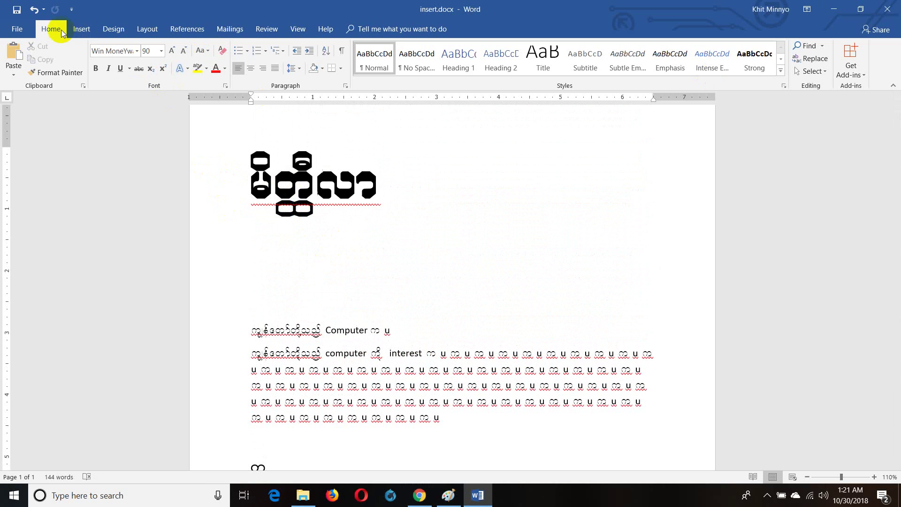
click(81, 29)
Open the full Symbol dialog and preview the _U4 BoTaTaung and _U4 LanMaDaw fonts
click(739, 74)
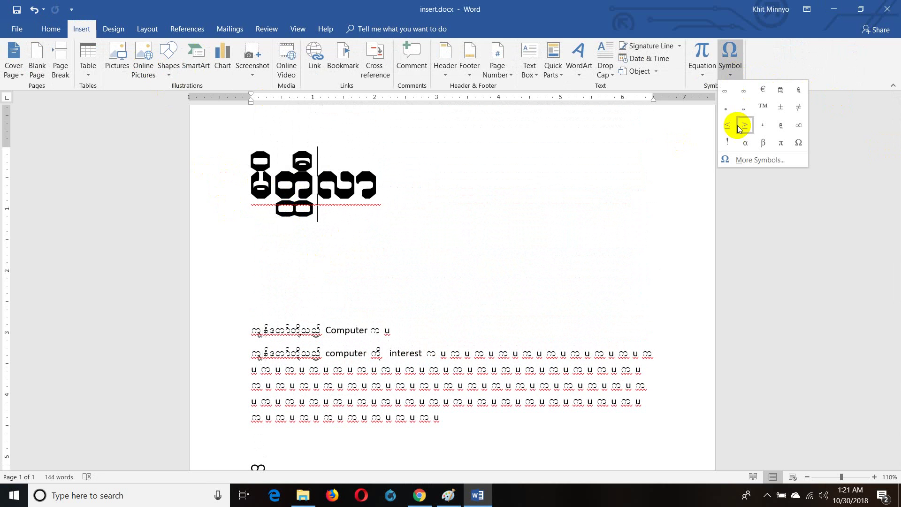
click(740, 160)
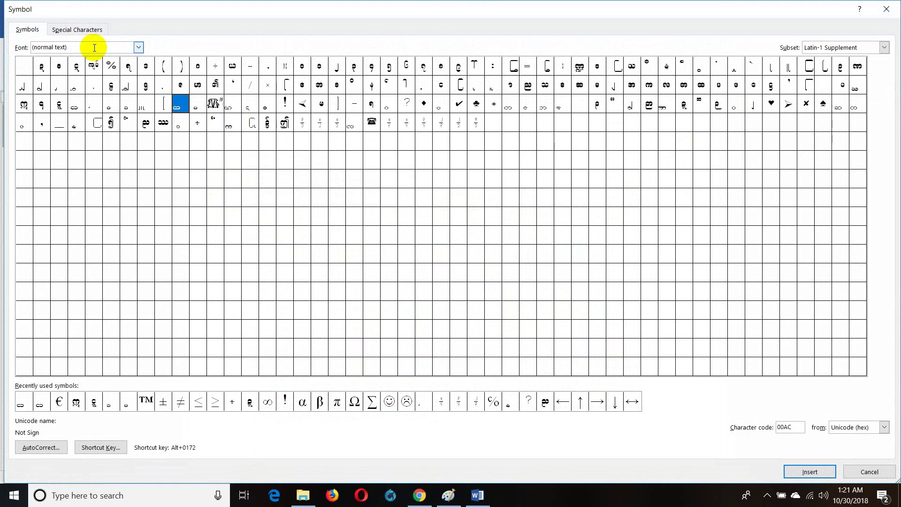
click(139, 47)
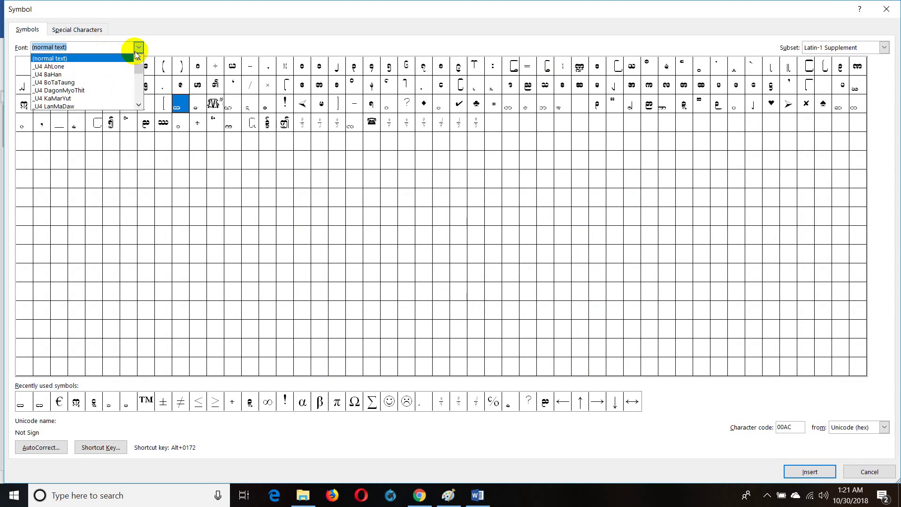
click(106, 83)
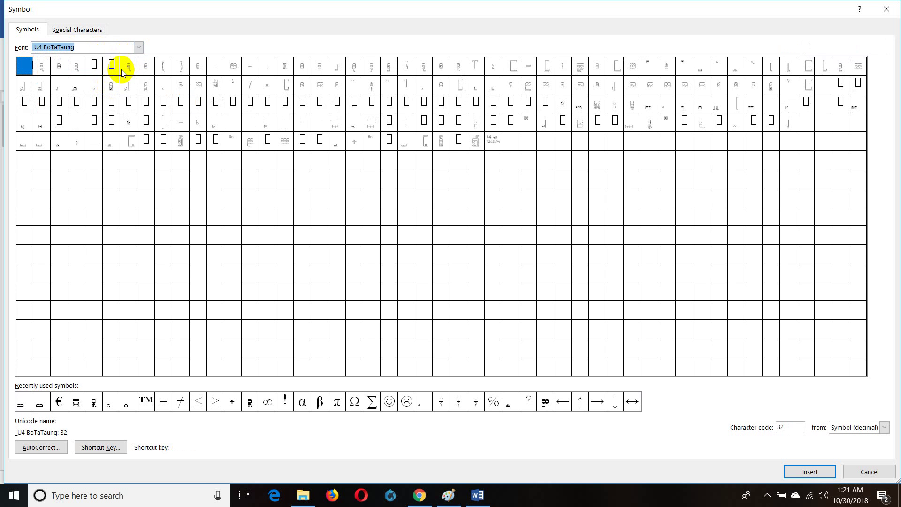
click(138, 48)
click(110, 102)
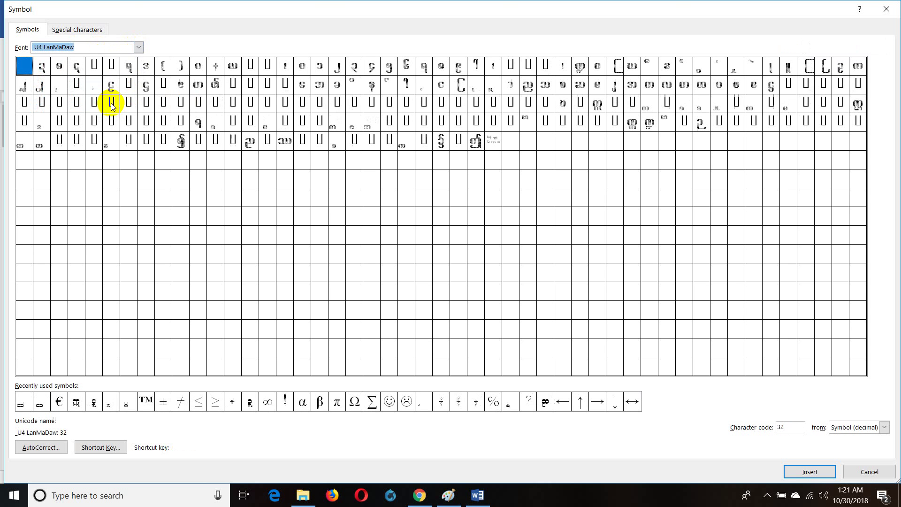
click(138, 47)
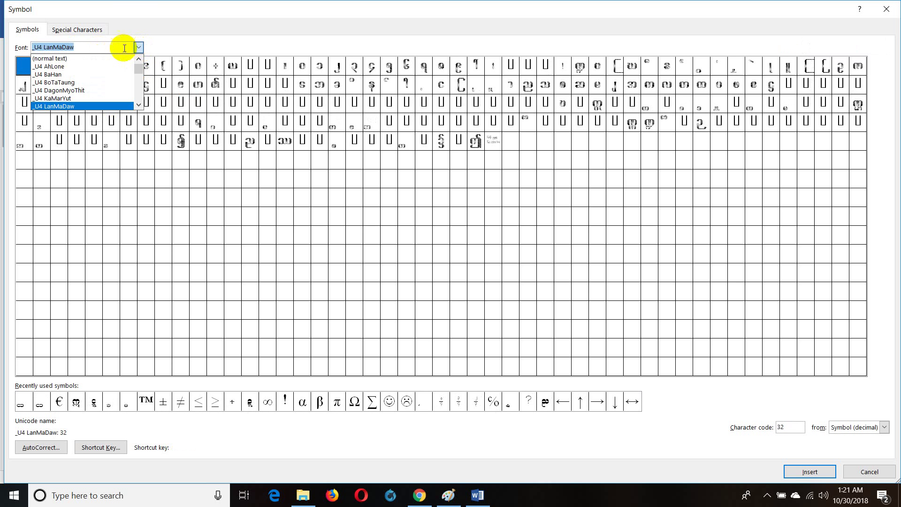
click(124, 48)
Set the symbol font to 001 Pooh Classic Dings and select its bathtub glyph
key(alt+Down)
key(Down)
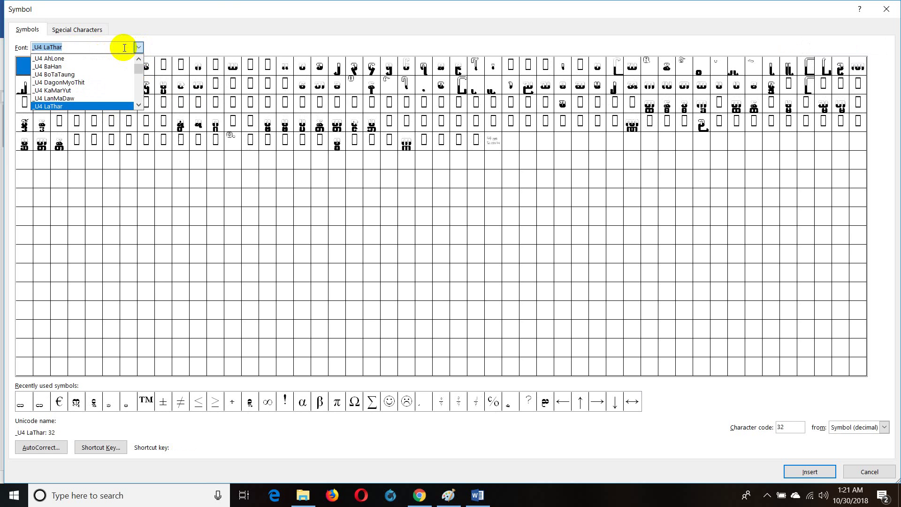
key(Down)
key(Down)
key(Down)
key(Down)
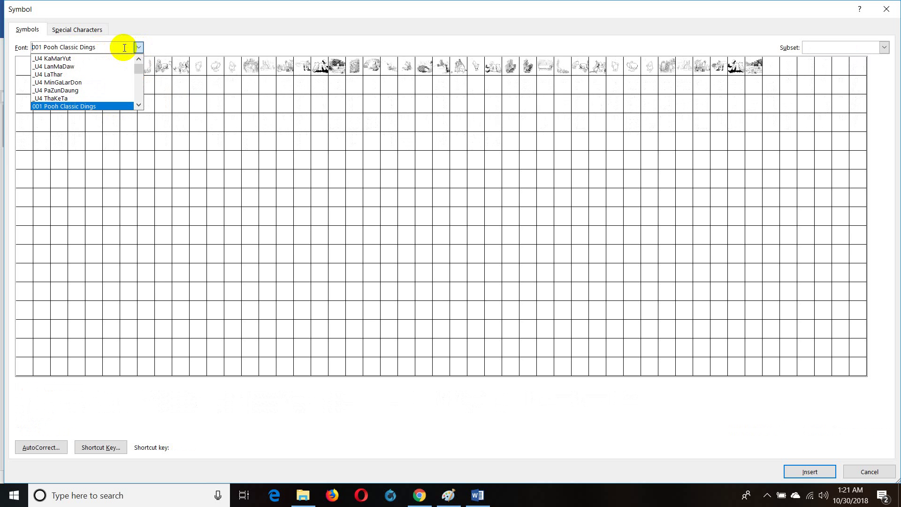
key(Down)
key(Return)
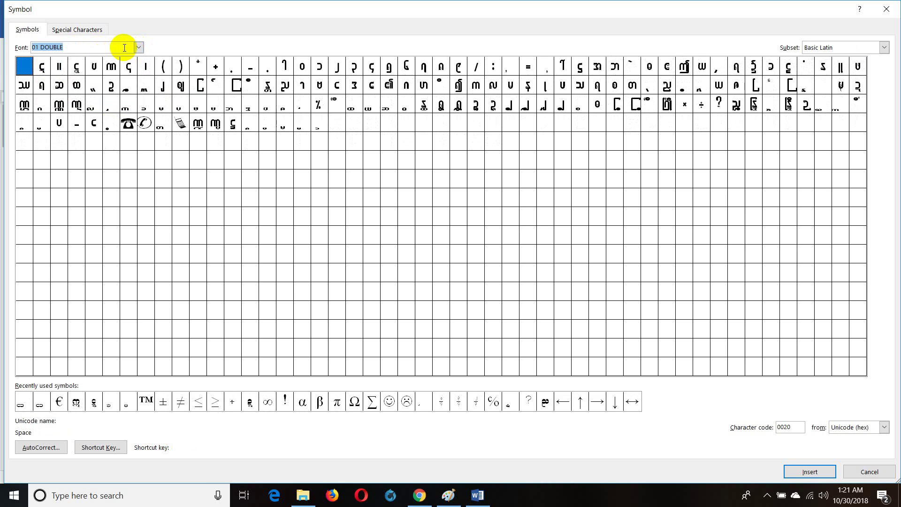
key(alt+Down)
key(Up)
key(Return)
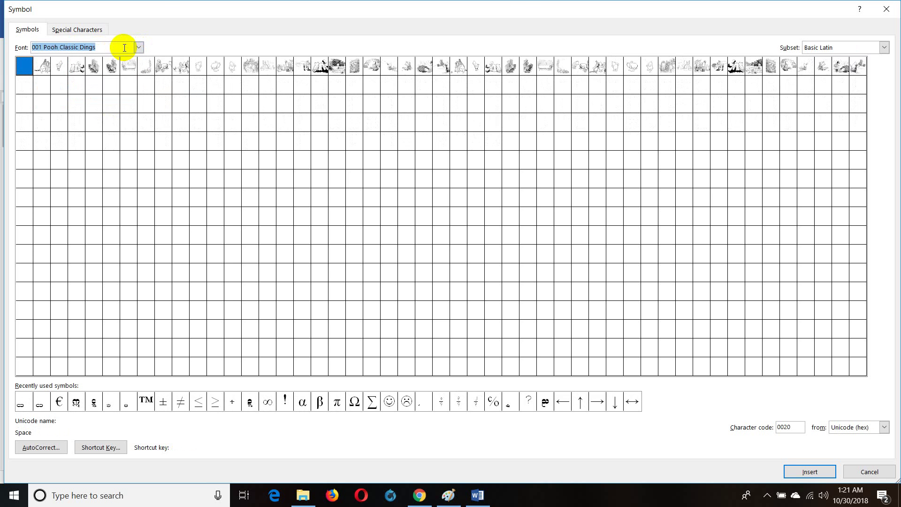
click(545, 67)
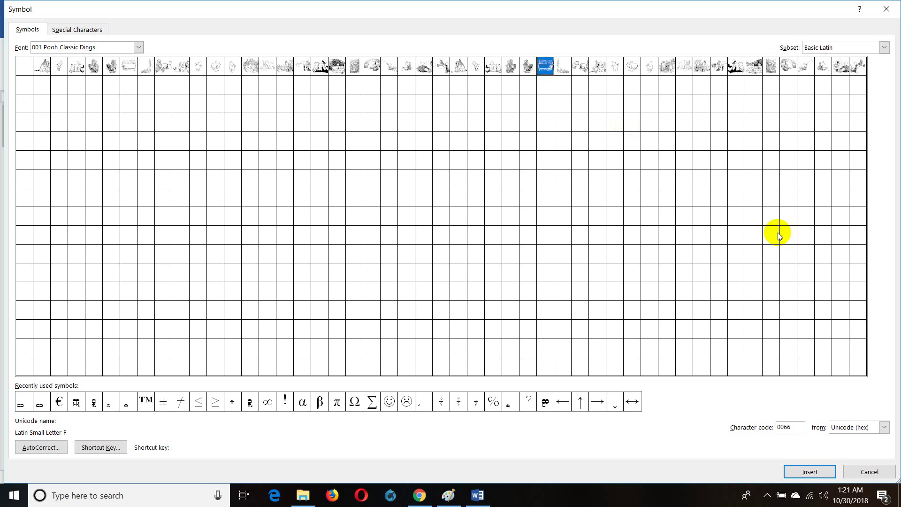
Insert the bathtub Pooh glyph and move it onto its own line below the title
click(801, 474)
click(856, 470)
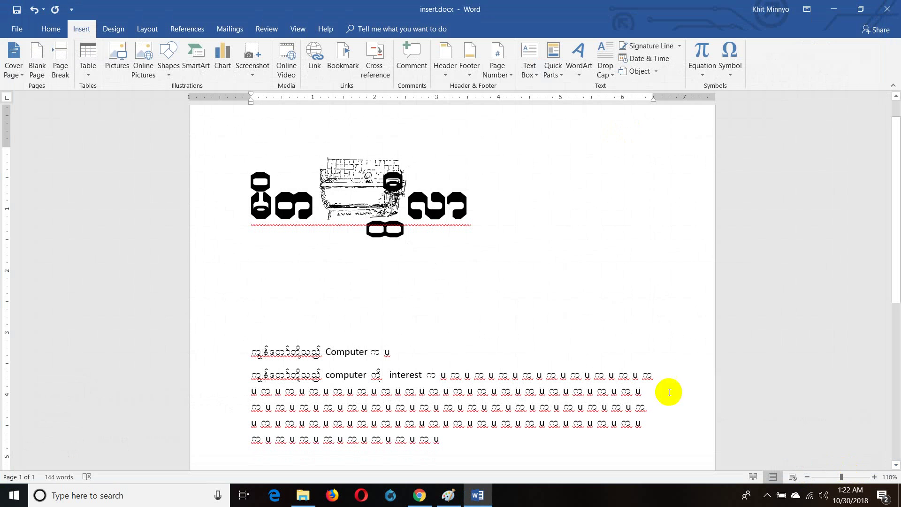
click(395, 191)
mouse_move(395, 191)
mouse_down()
mouse_move(340, 190)
mouse_move(357, 284)
mouse_up()
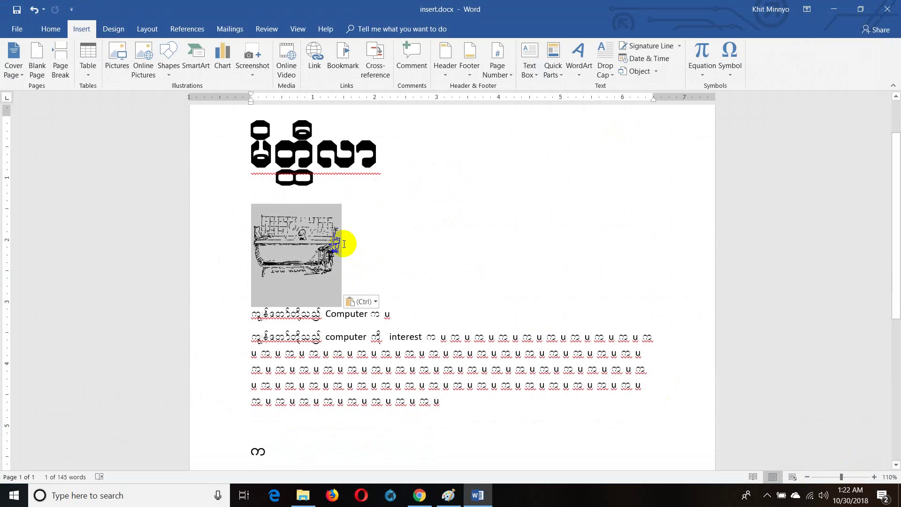
Enlarge the bathtub picture six steps with Grow Font, then deselect it
click(51, 29)
click(173, 52)
click(173, 51)
click(173, 51)
click(172, 52)
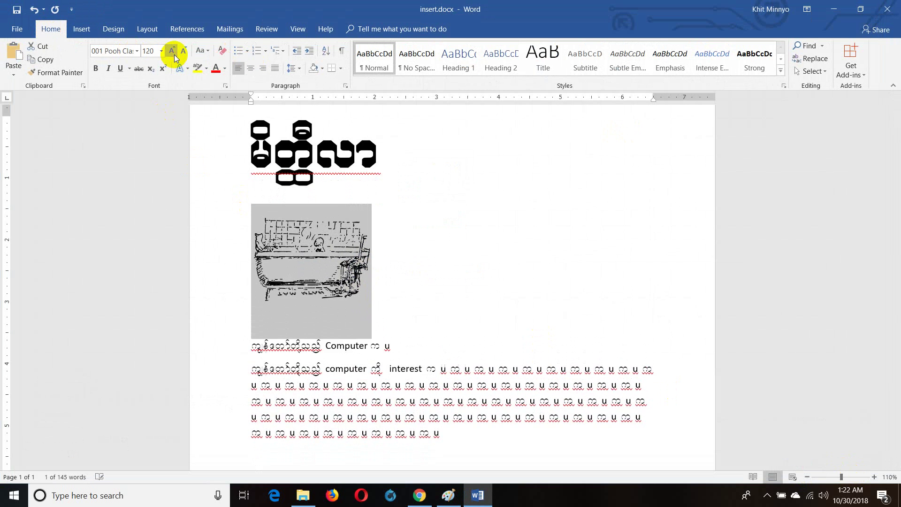
click(172, 52)
click(173, 52)
click(172, 52)
click(173, 52)
click(172, 51)
click(172, 52)
click(172, 51)
click(172, 52)
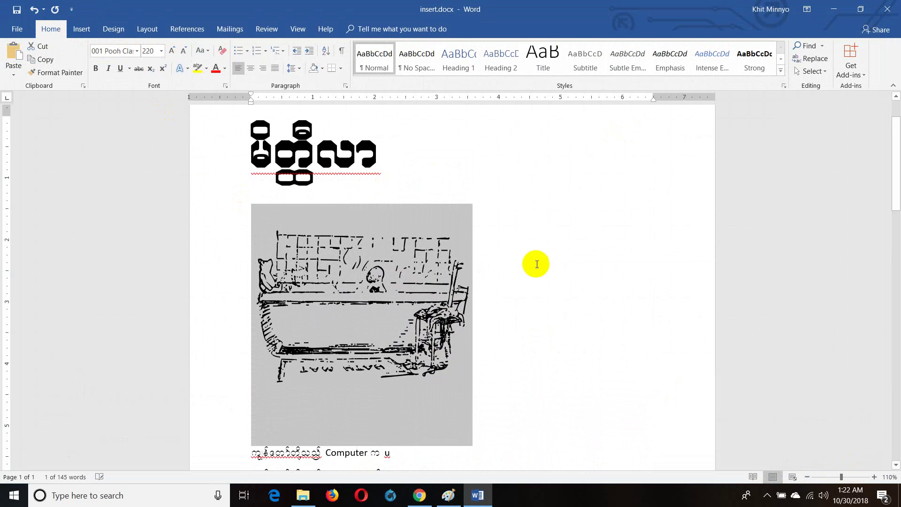
click(522, 301)
scroll(312, 312, down, 2)
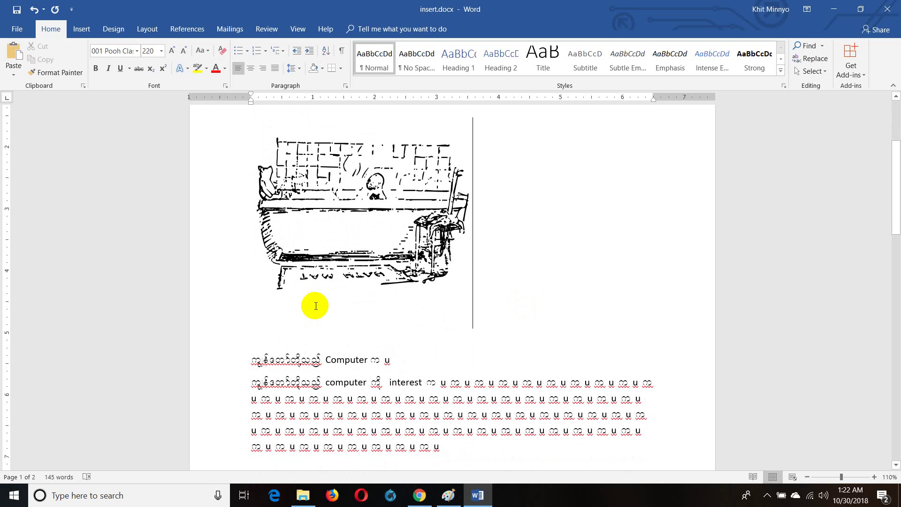
Type 'a' before the bathtub picture to add a flying Pooh glyph above it
click(304, 309)
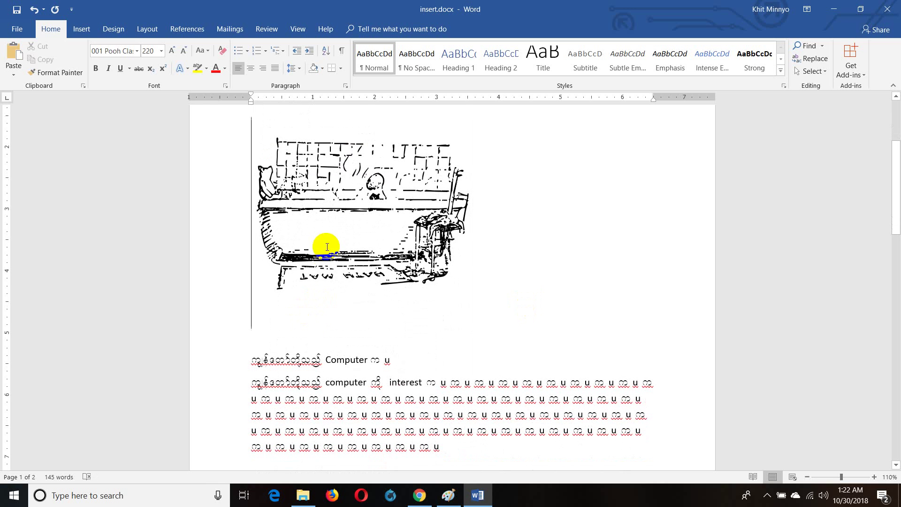
click(539, 216)
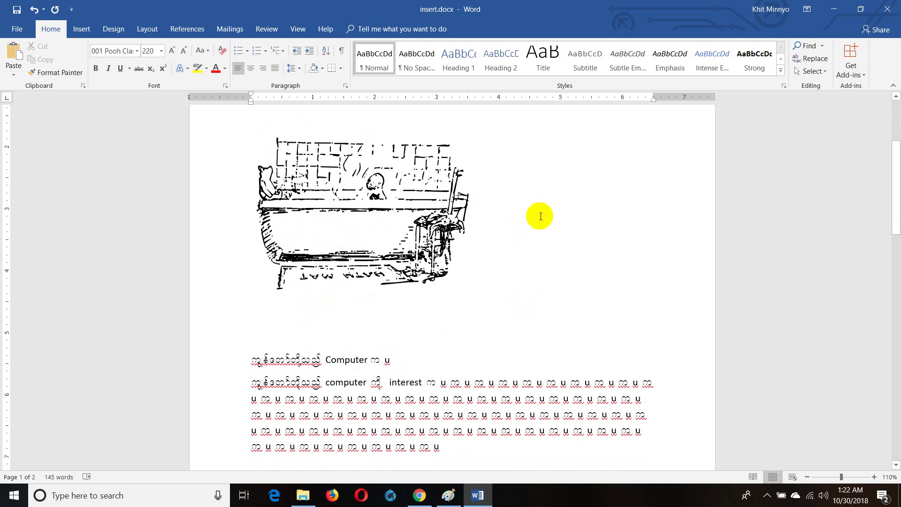
text(y)
key(BackSpace)
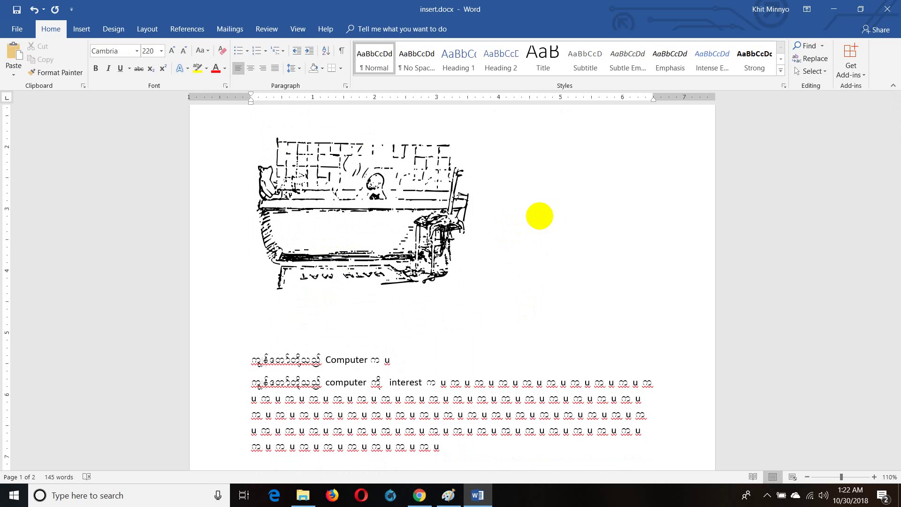
key(Home)
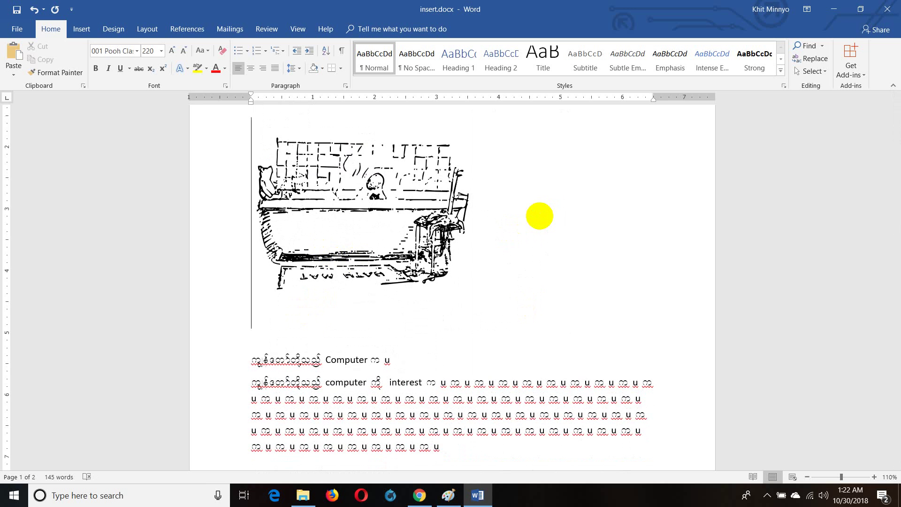
text(a)
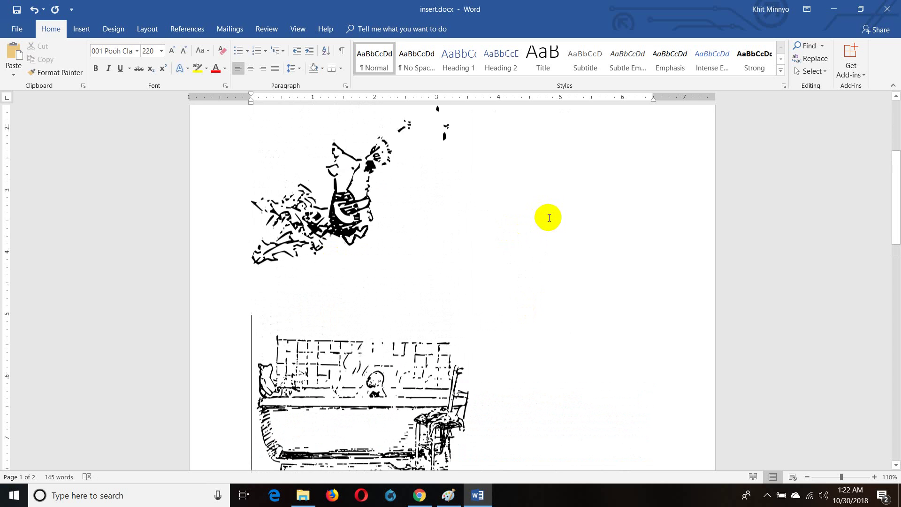
scroll(539, 216, up, 3)
scroll(542, 229, up, 3)
scroll(540, 245, down, 2)
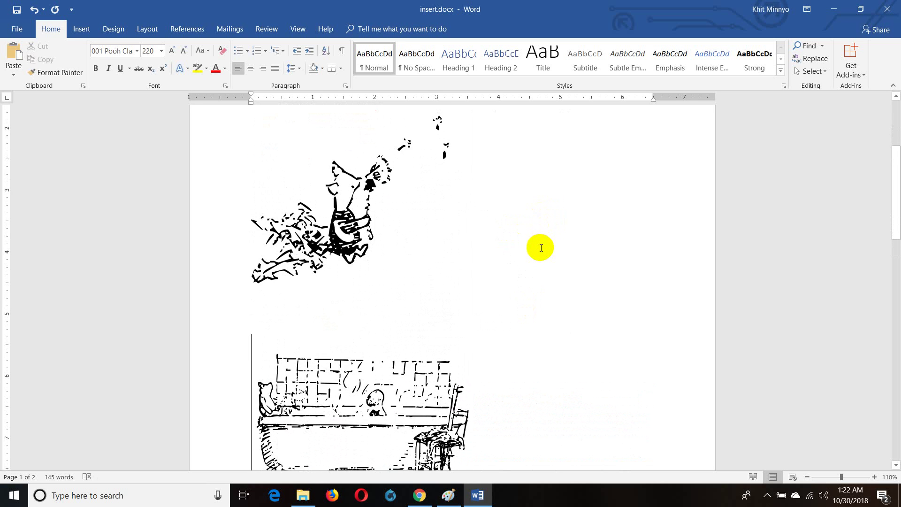
scroll(540, 247, down, 3)
scroll(540, 247, down, 3)
scroll(603, 282, down, 3)
scroll(603, 282, down, 1)
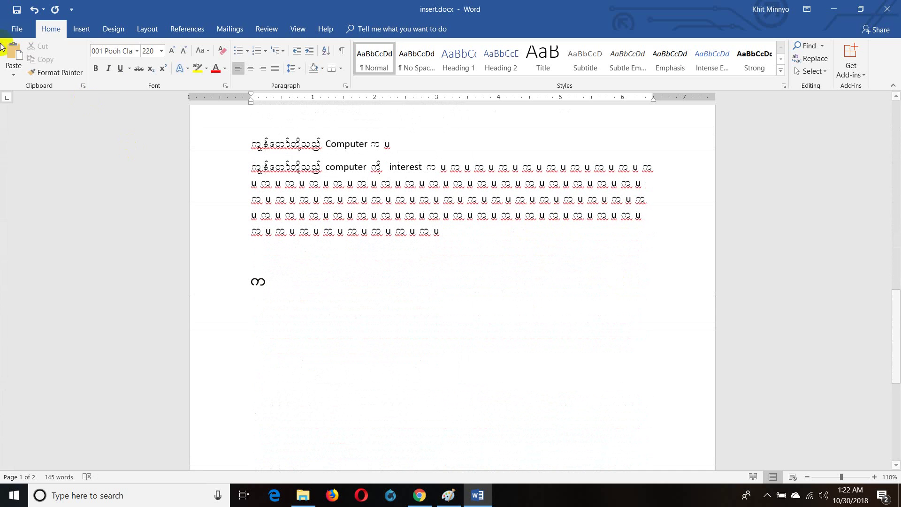
click(81, 29)
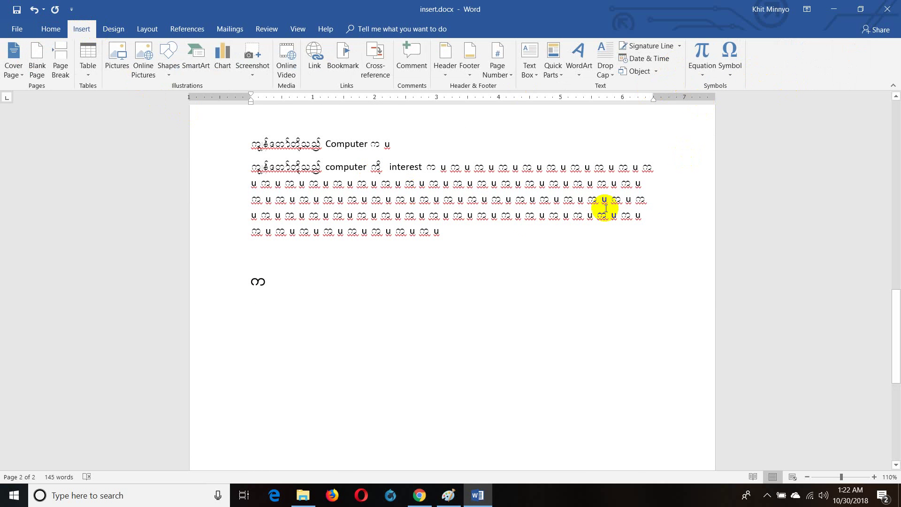
Add two blank lines after the lone Burmese letter, then return the cursor after it
click(389, 283)
key(Return)
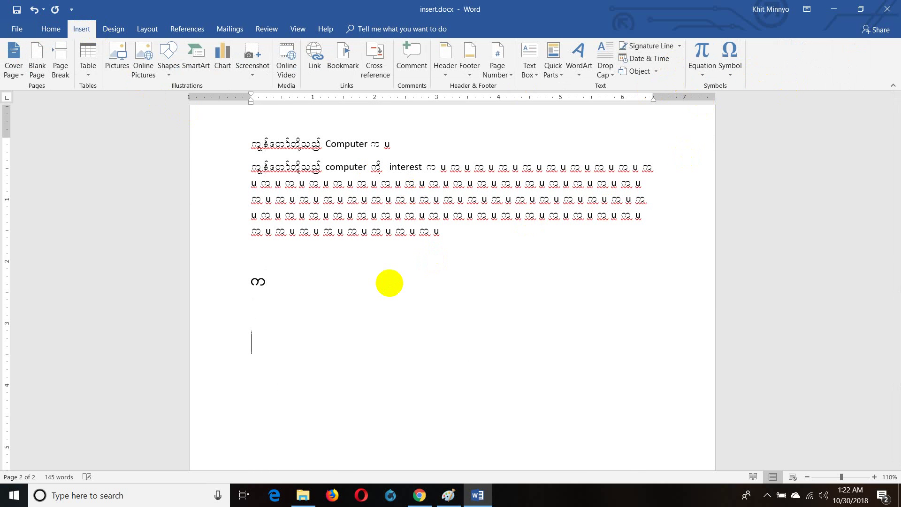
key(Return)
scroll(388, 283, down, 3)
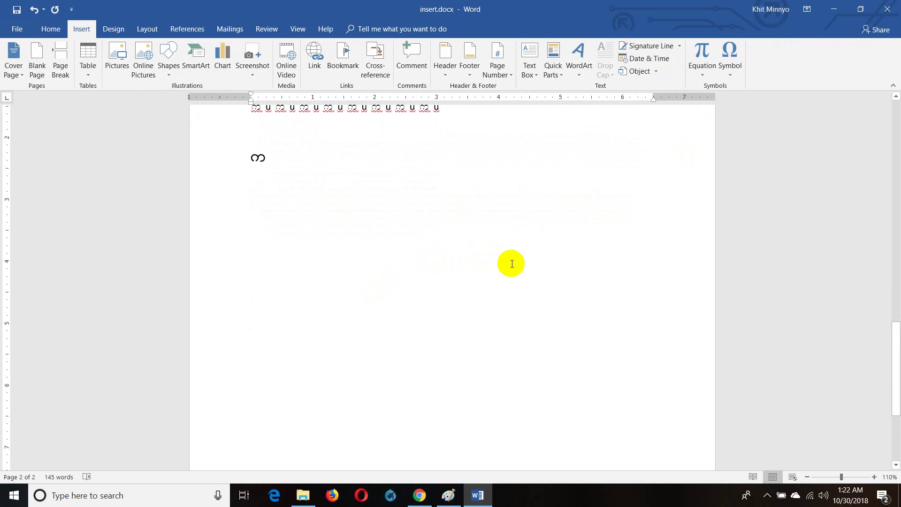
text(X)
key(BackSpace)
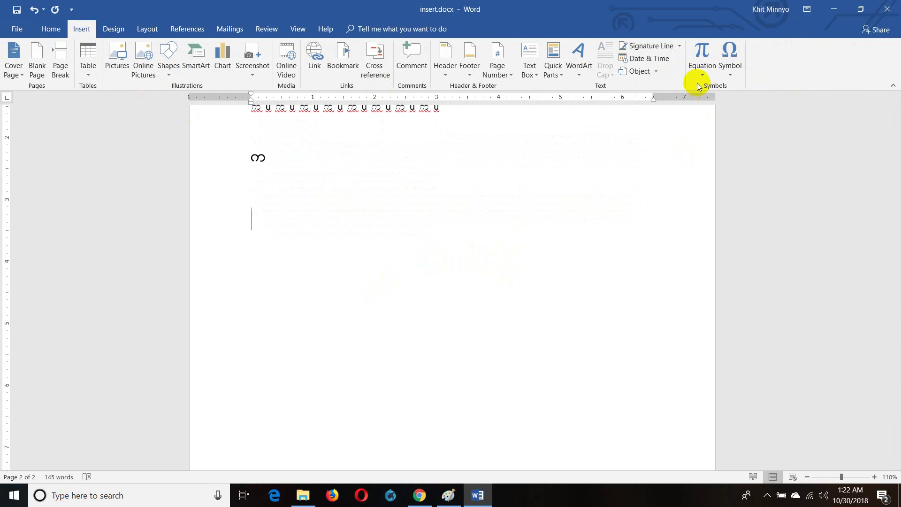
click(572, 150)
scroll(571, 151, up, 2)
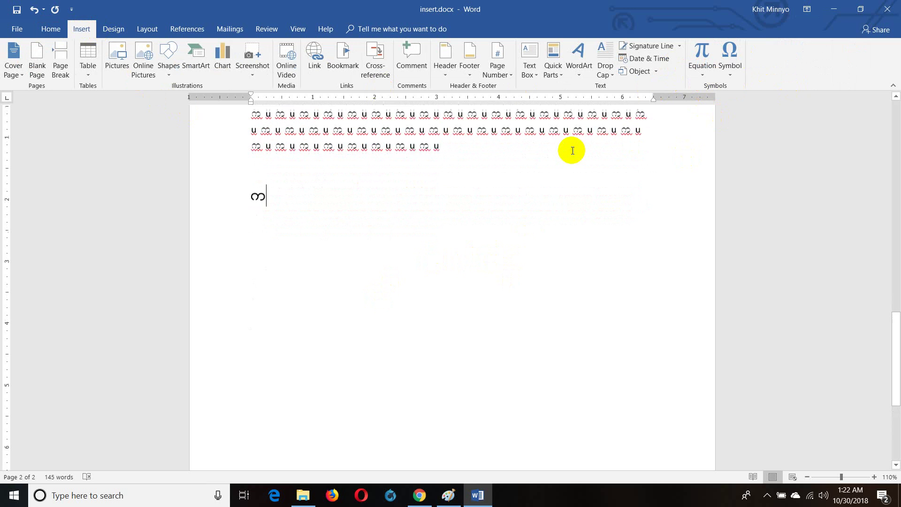
scroll(573, 147, down, 1)
Insert a new blank equation after the Burmese letter
click(701, 76)
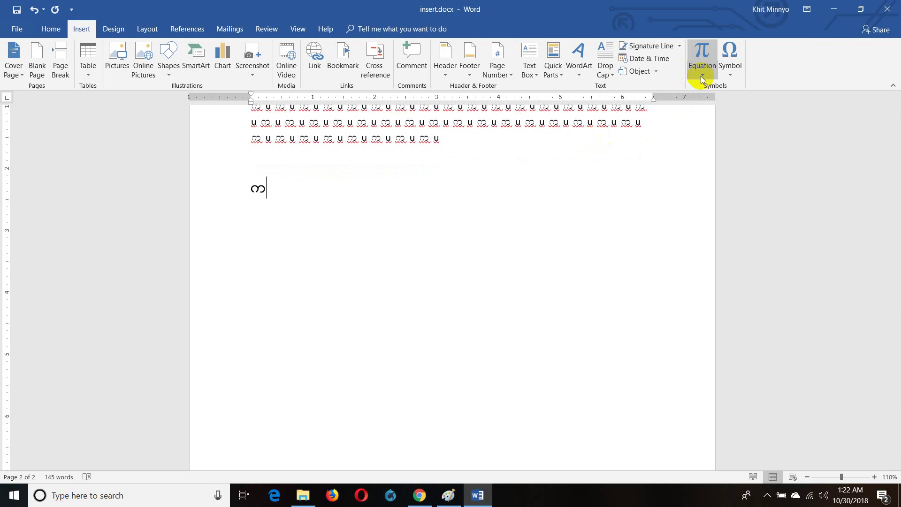
scroll(691, 142, down, 3)
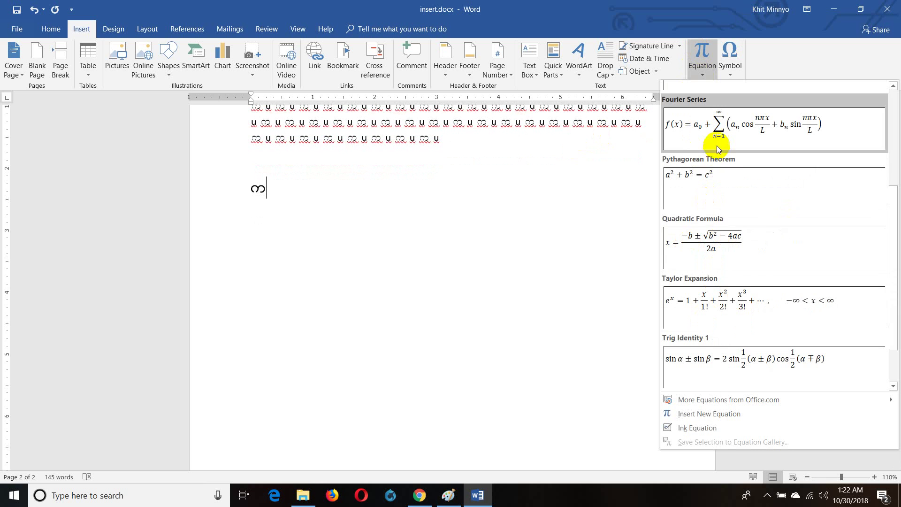
scroll(728, 193, up, 3)
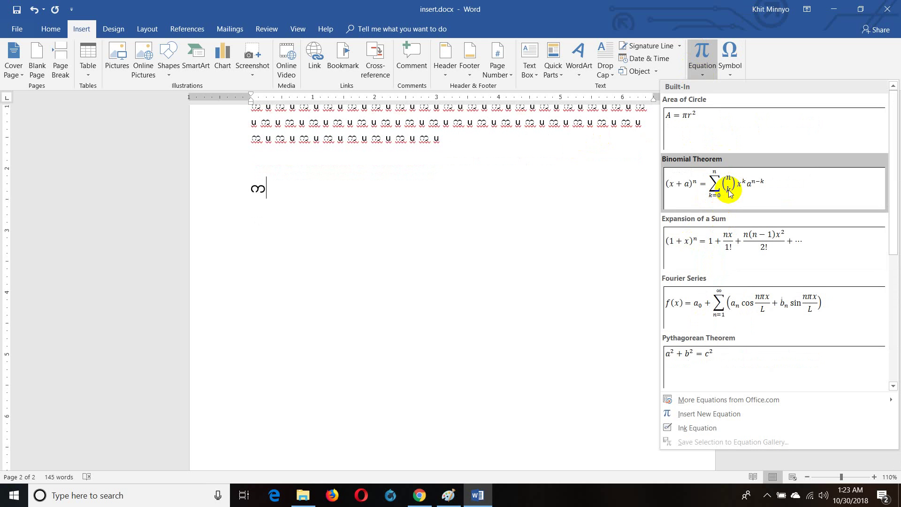
scroll(720, 266, down, 3)
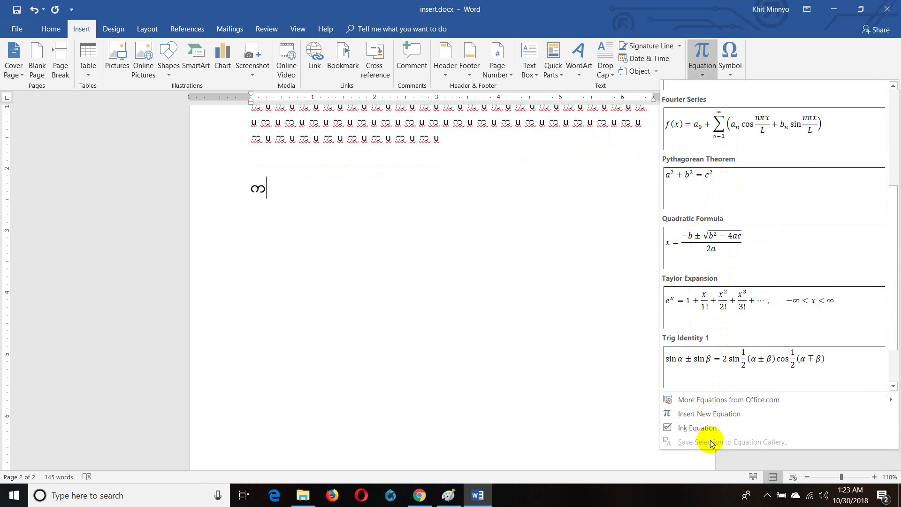
click(722, 418)
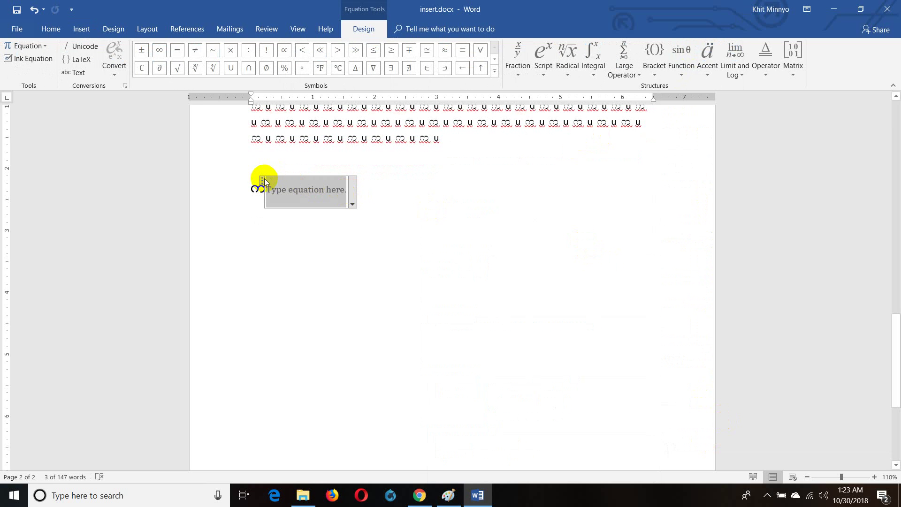
click(312, 190)
Build x with superscript 2 and subscript 3 using the Subscript-Superscript layout
click(543, 74)
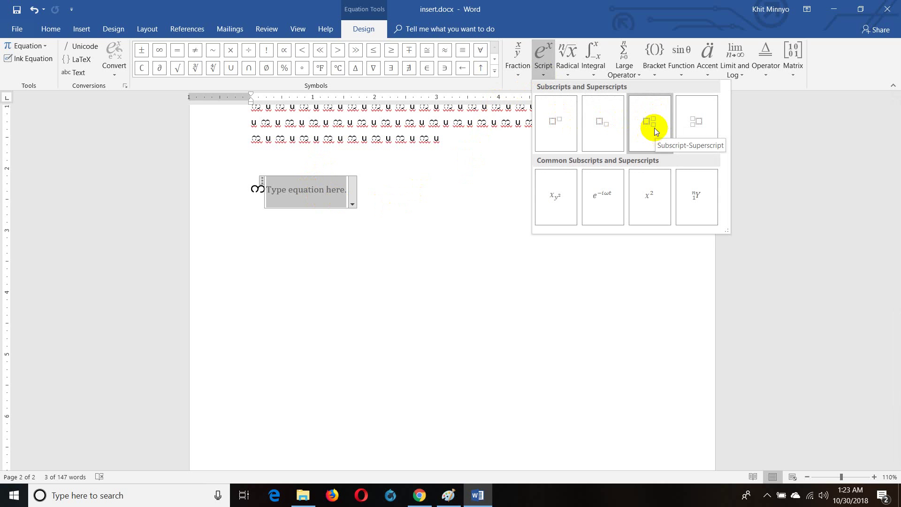
click(654, 128)
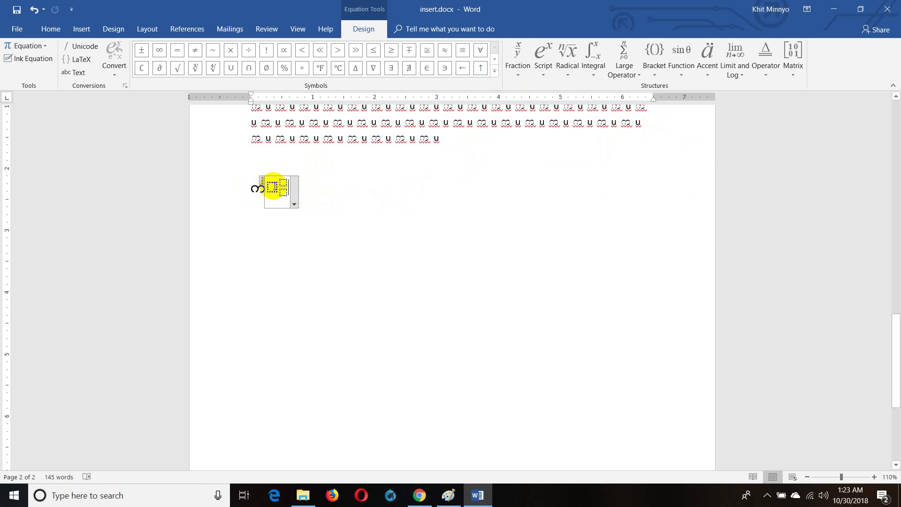
click(274, 187)
text(x)
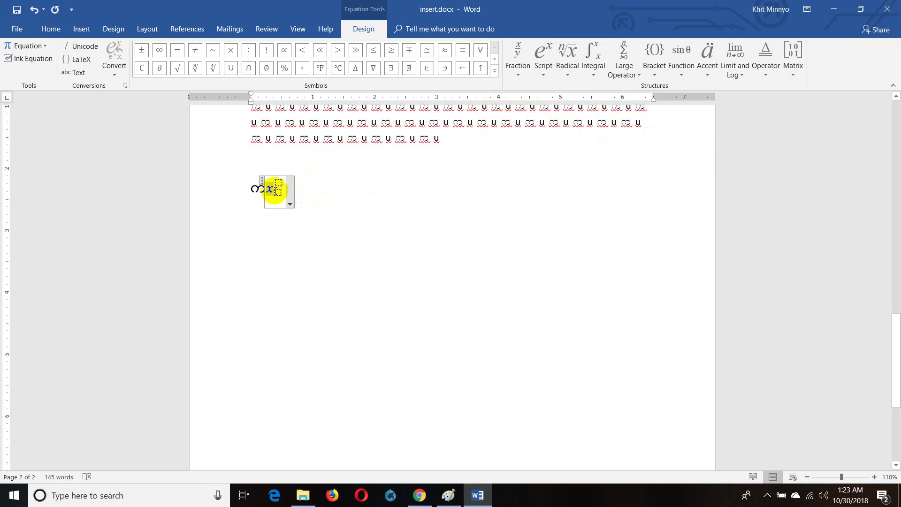
text(2)
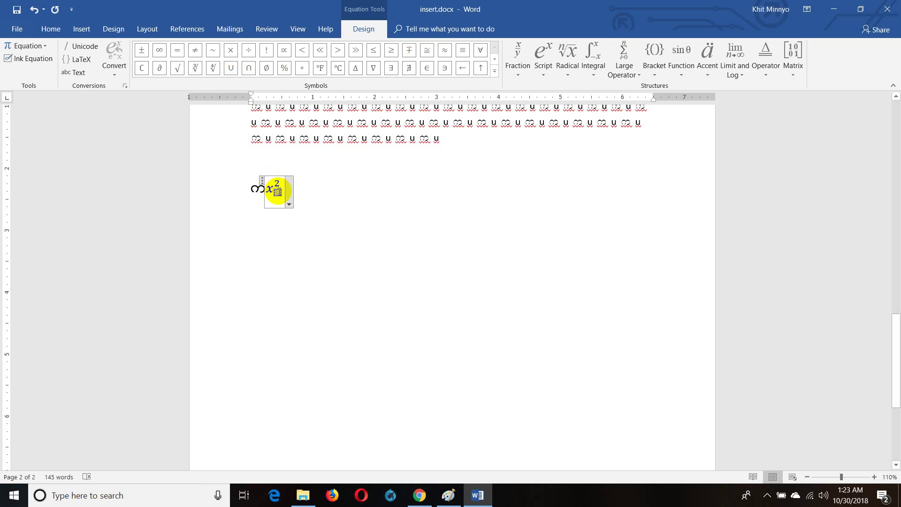
click(277, 192)
text(3)
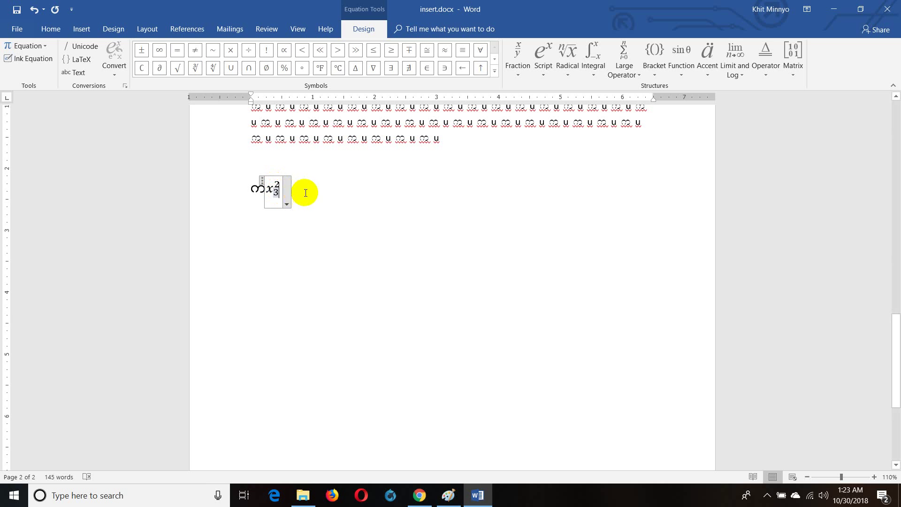
click(308, 193)
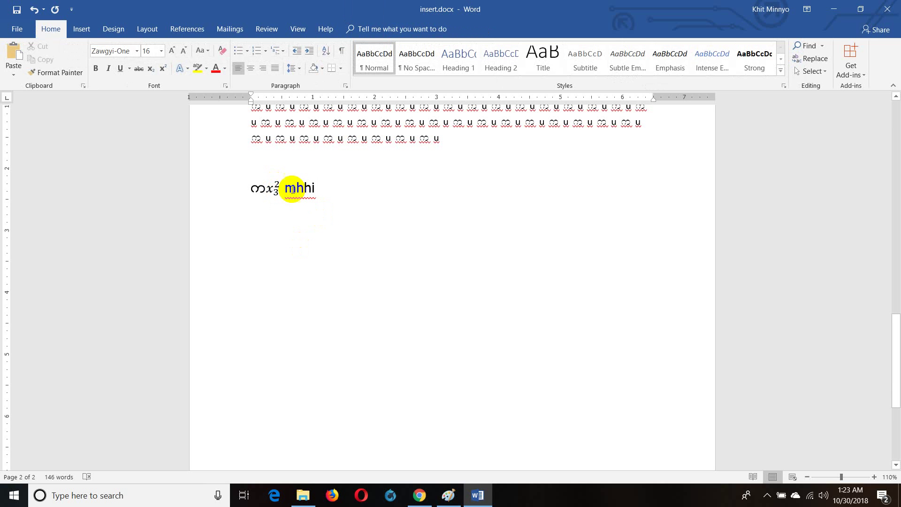
Insert a new blank equation right after the word mhhi
click(266, 188)
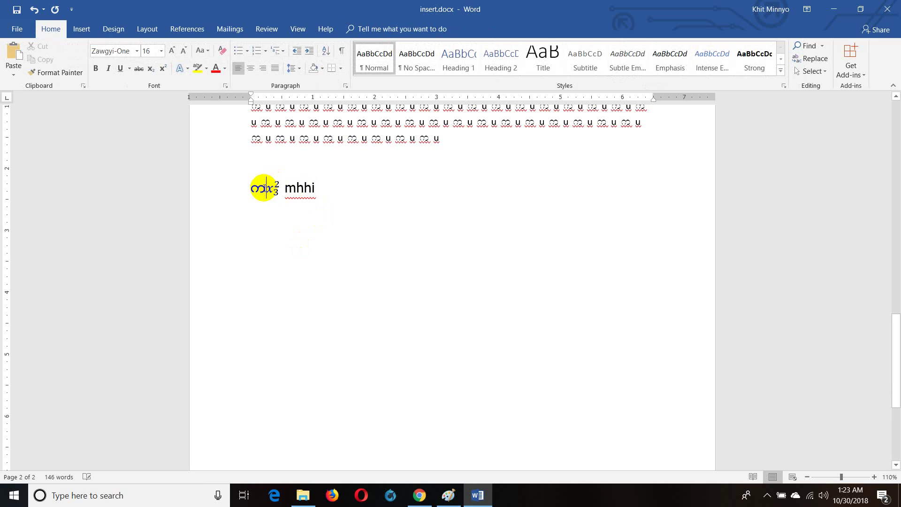
click(358, 195)
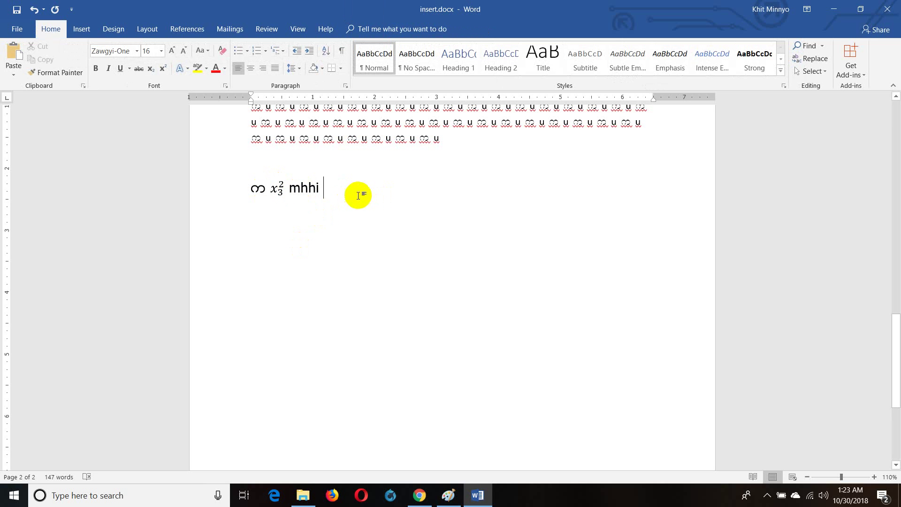
click(81, 32)
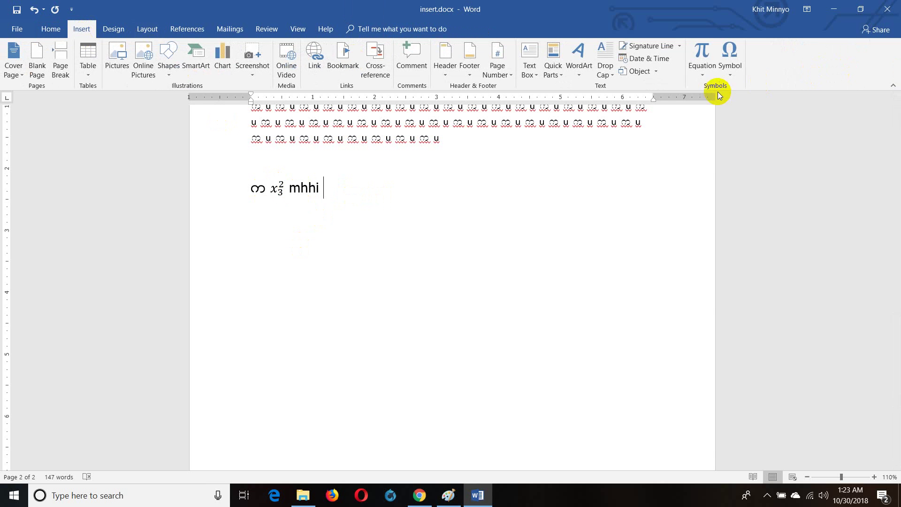
click(696, 74)
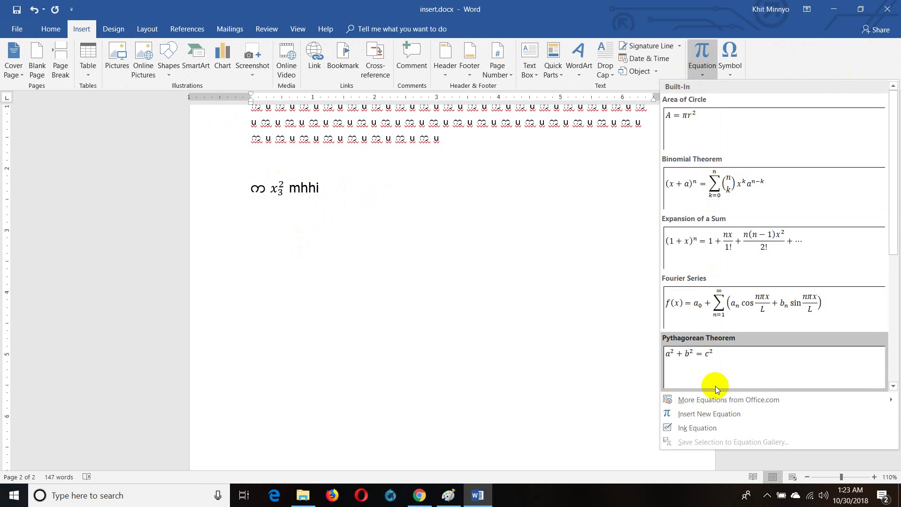
click(717, 418)
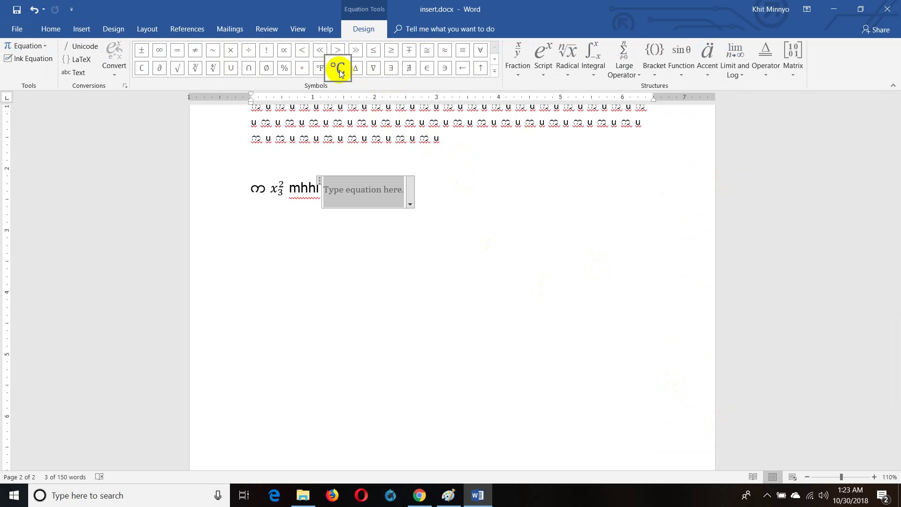
Enter a stacked fraction 1/2 with a leading 3 to show 3½
click(115, 65)
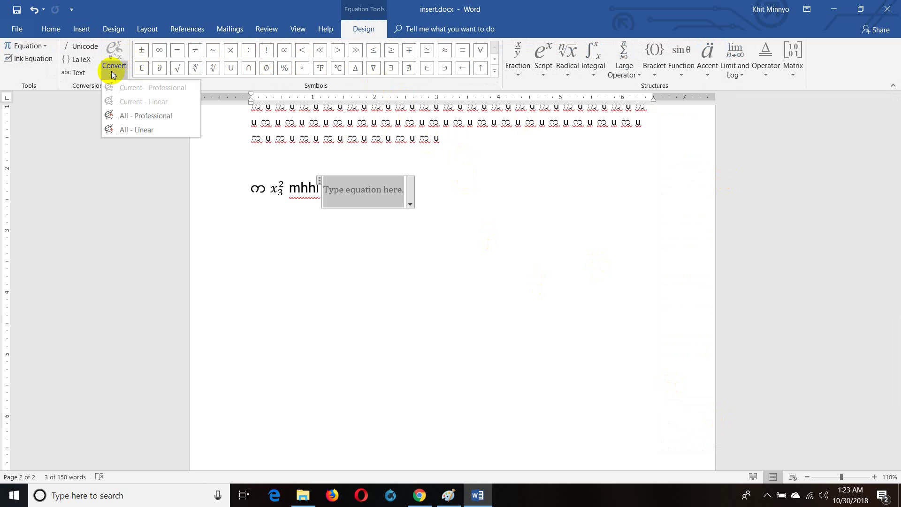
click(522, 76)
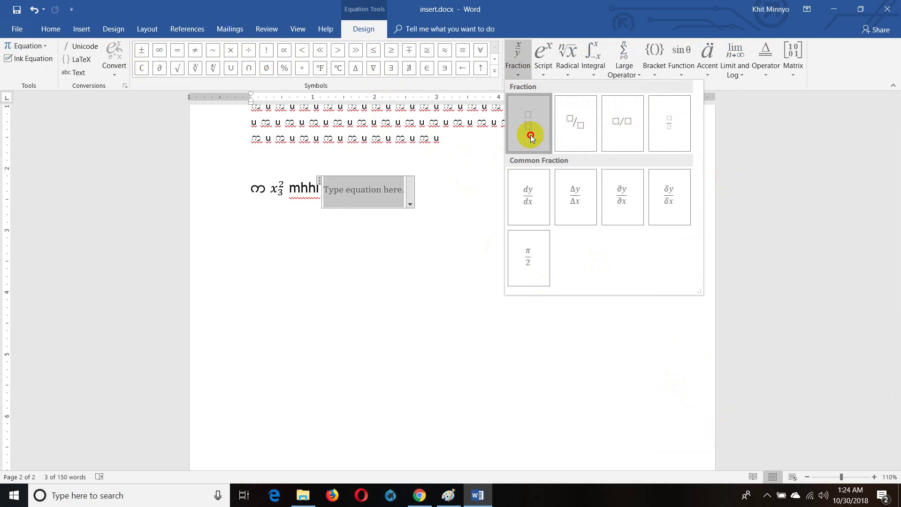
click(529, 124)
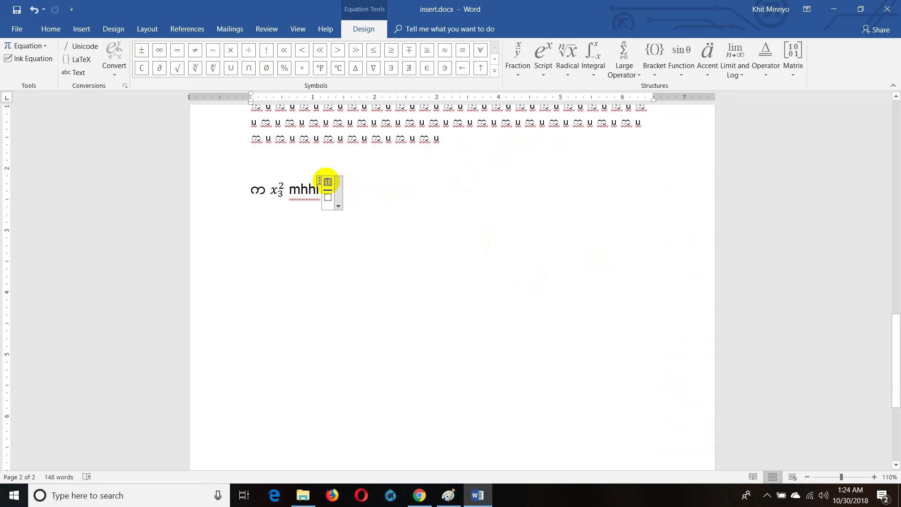
text(1)
click(326, 201)
text(2)
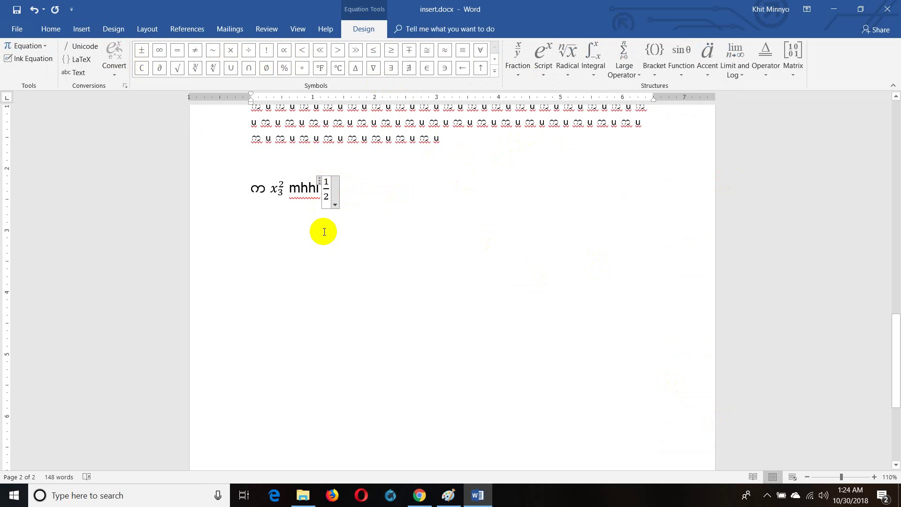
text(3)
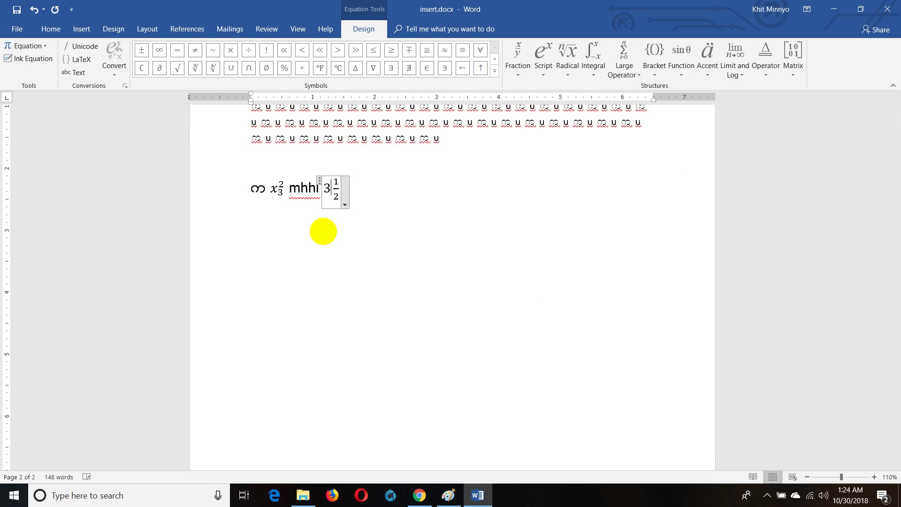
click(358, 195)
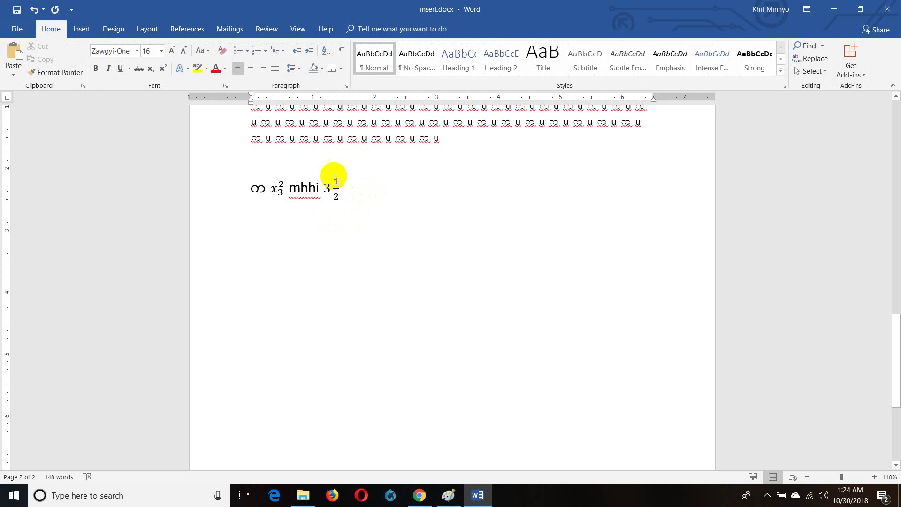
click(94, 33)
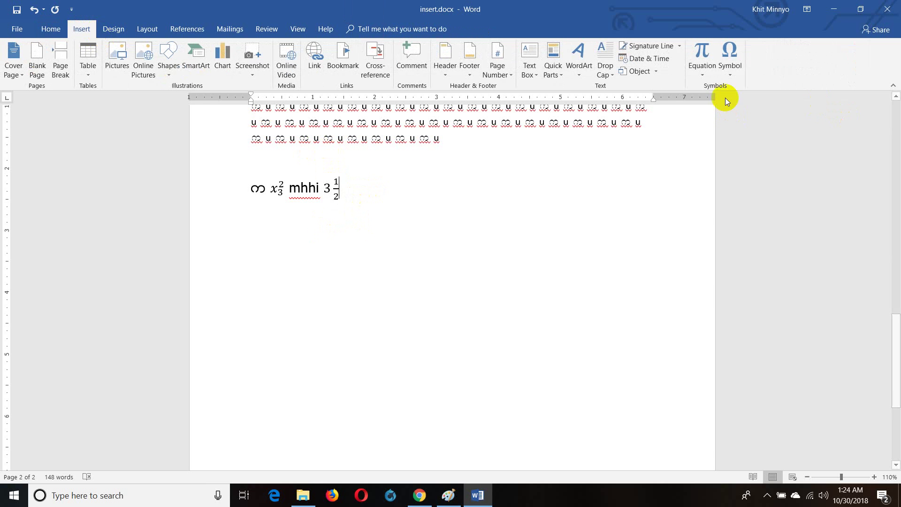
Append a Y with left superscript n and left subscript 1, then start a new line
click(700, 75)
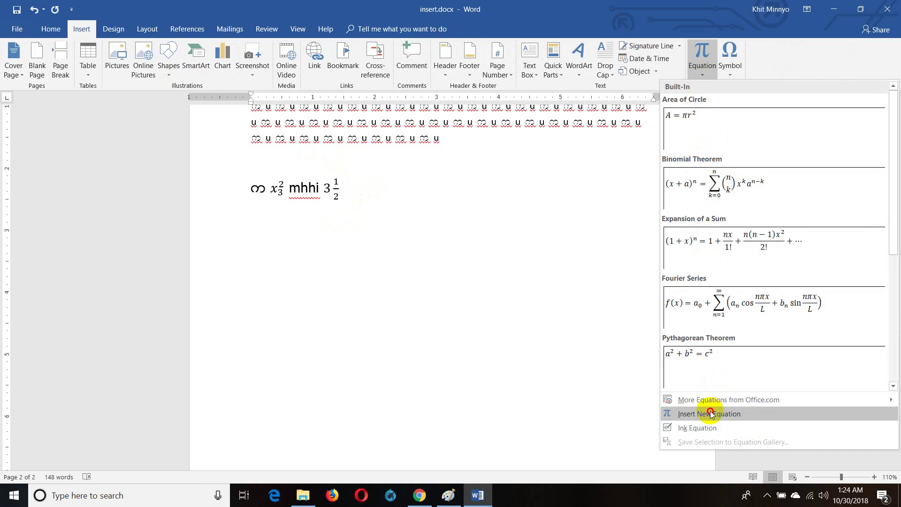
click(709, 413)
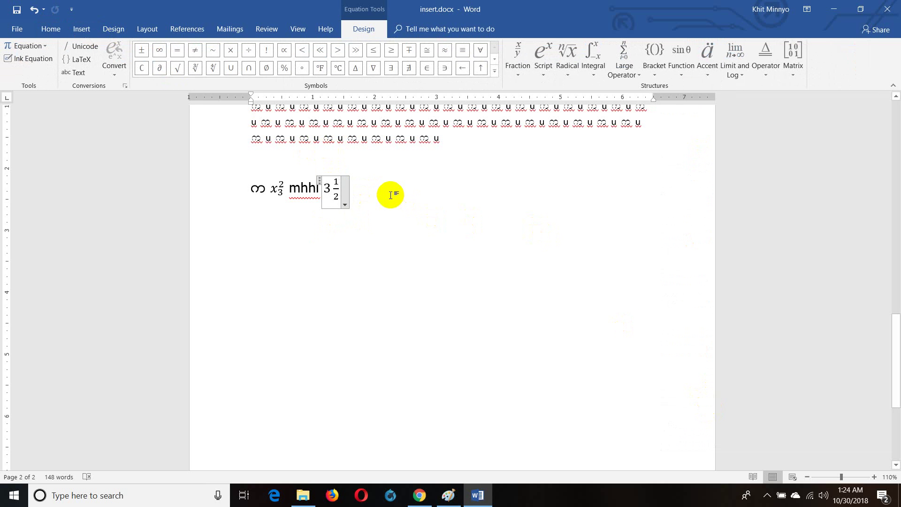
click(516, 71)
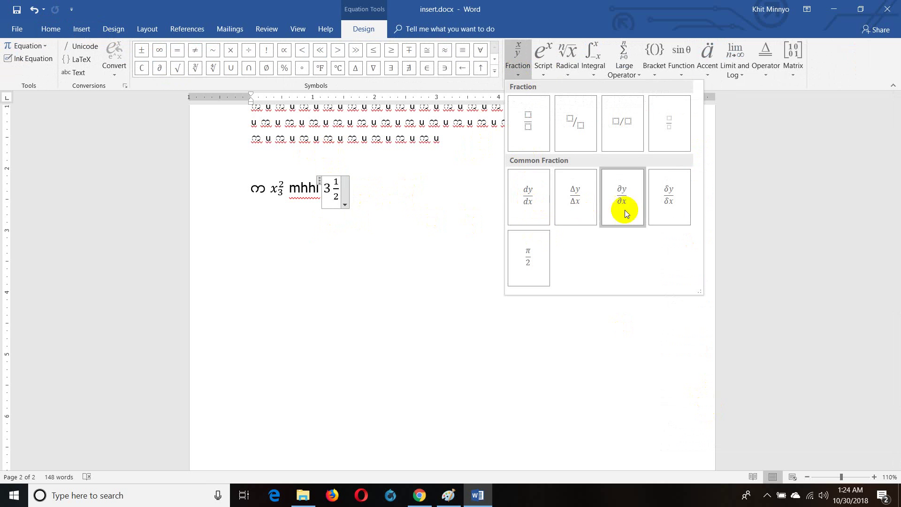
click(547, 69)
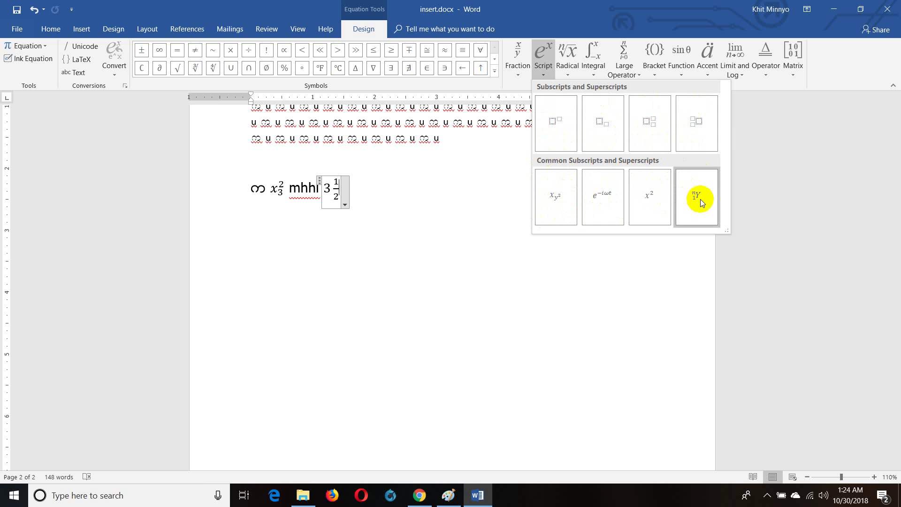
click(693, 198)
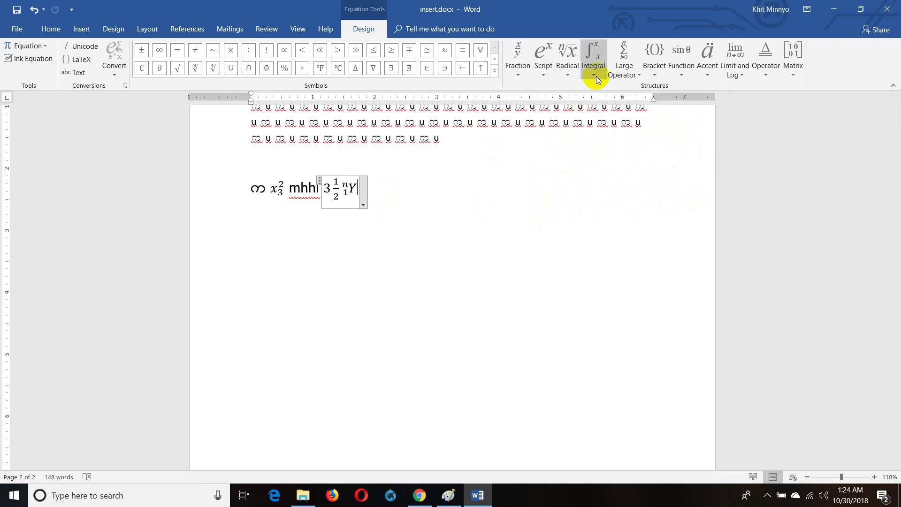
click(343, 249)
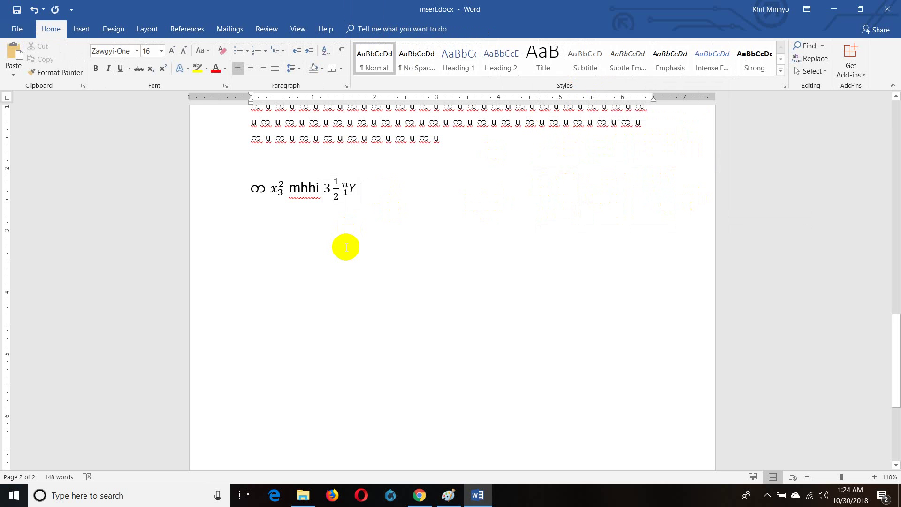
key(Return)
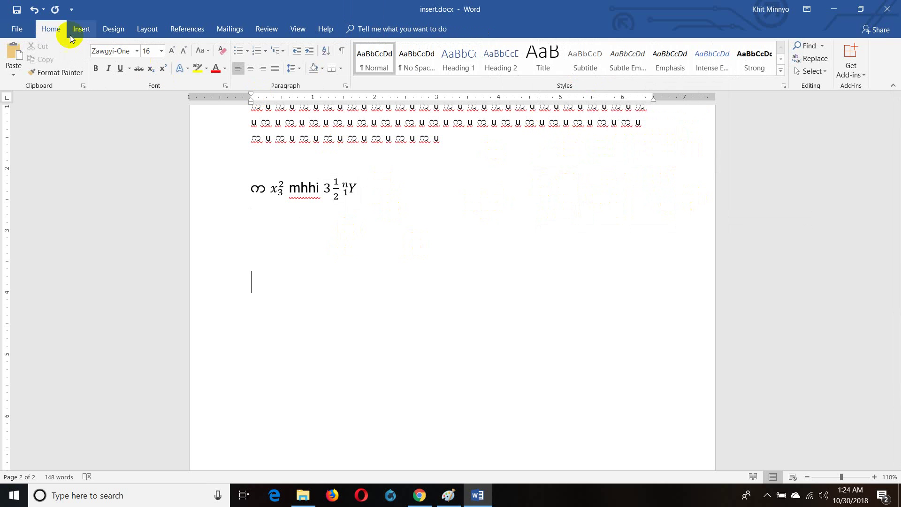
click(80, 29)
Insert a new equation and add an empty pair of parentheses from the Bracket layouts
click(701, 75)
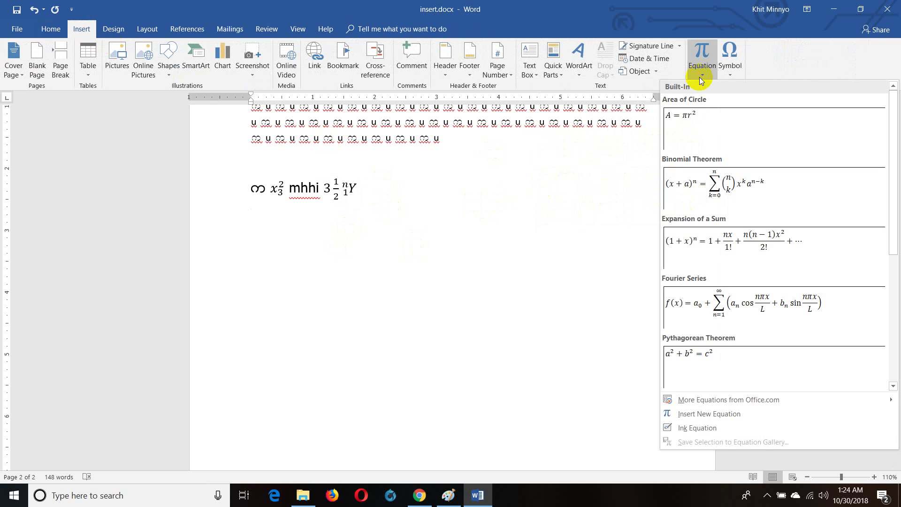
click(728, 420)
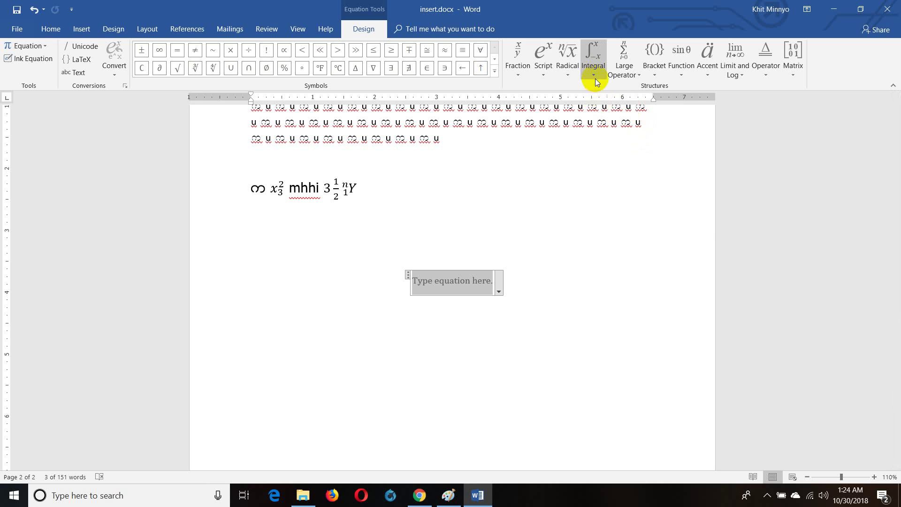
click(567, 72)
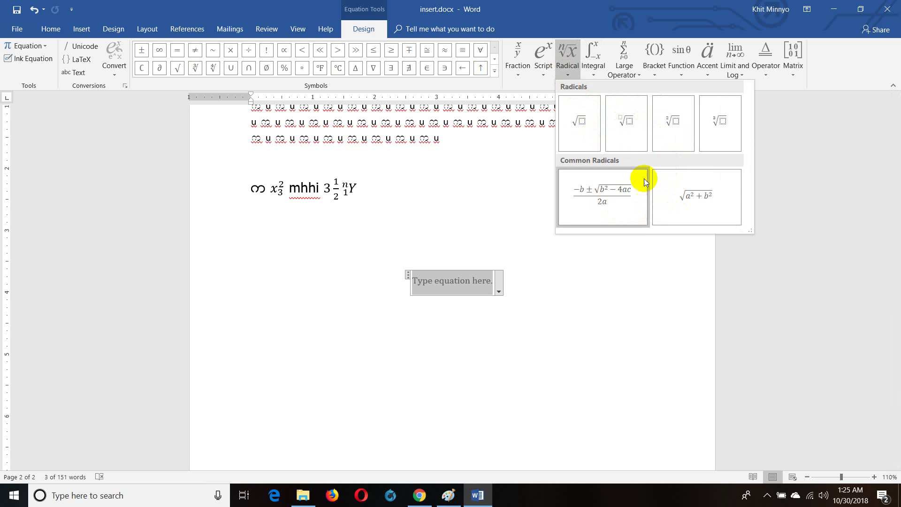
click(594, 66)
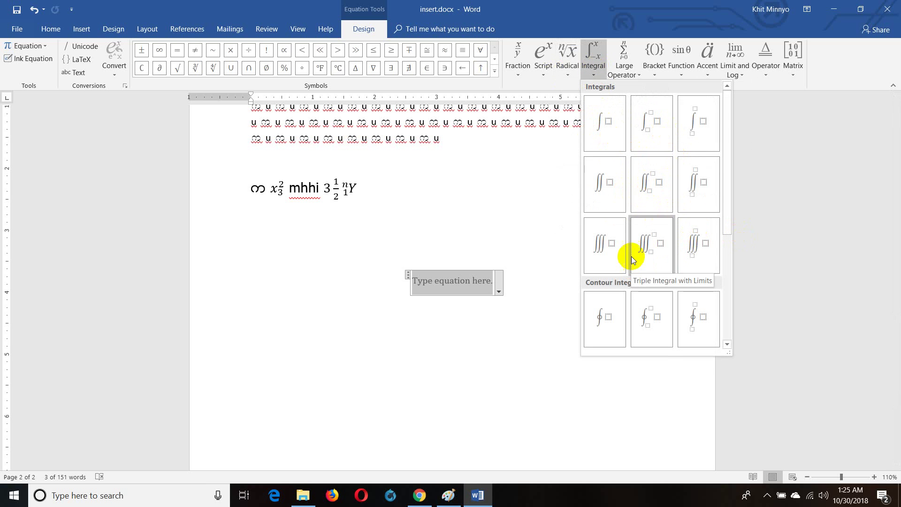
click(629, 78)
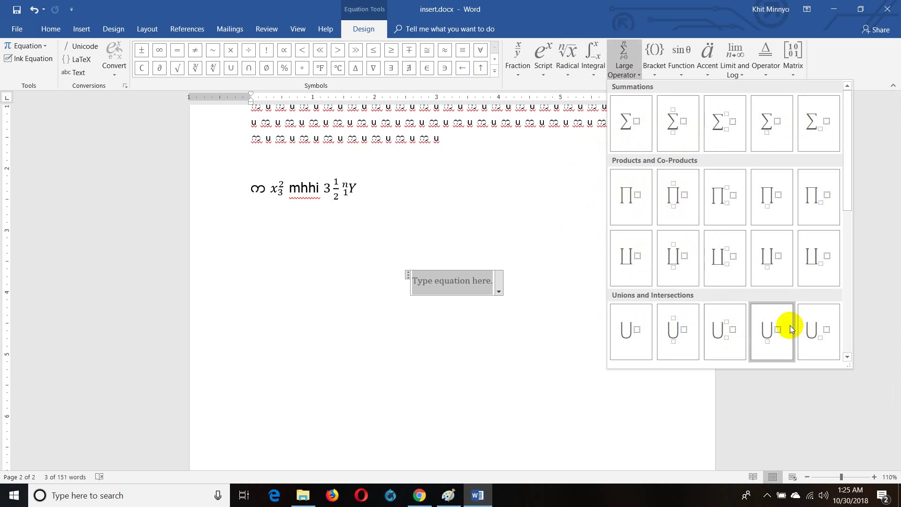
click(653, 71)
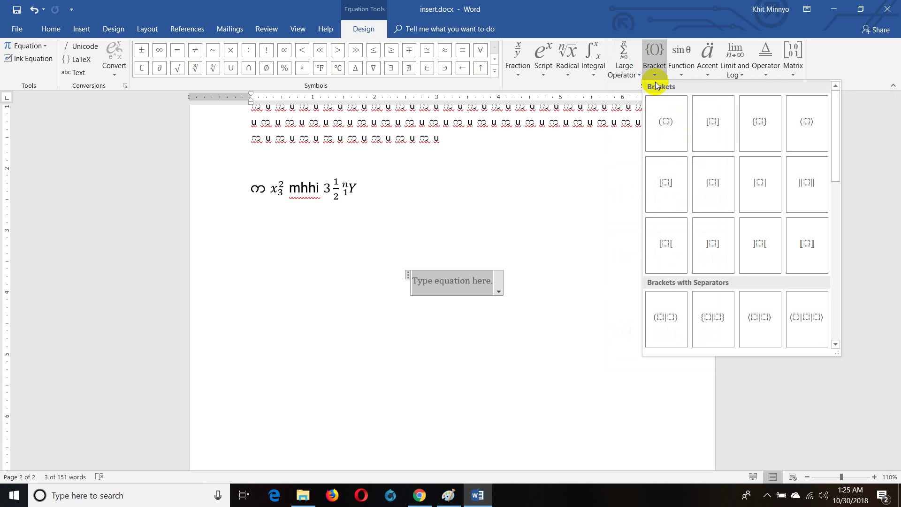
click(793, 61)
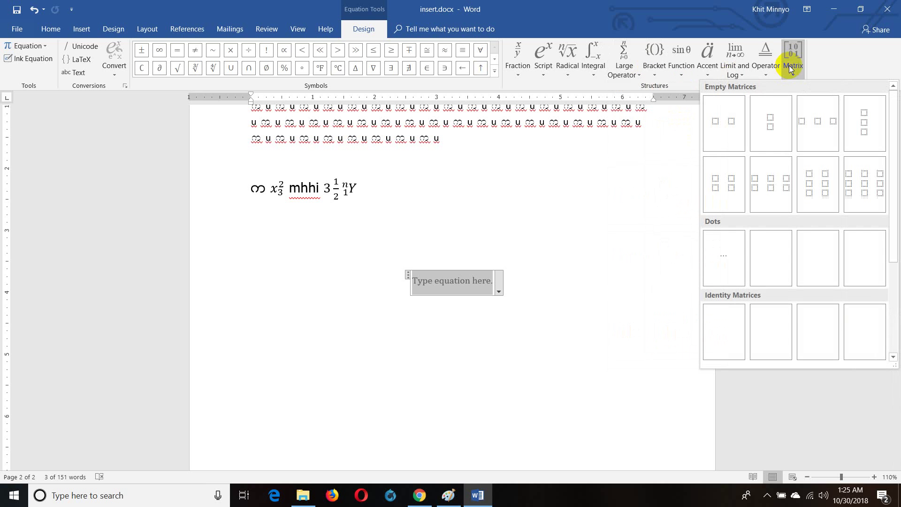
click(654, 73)
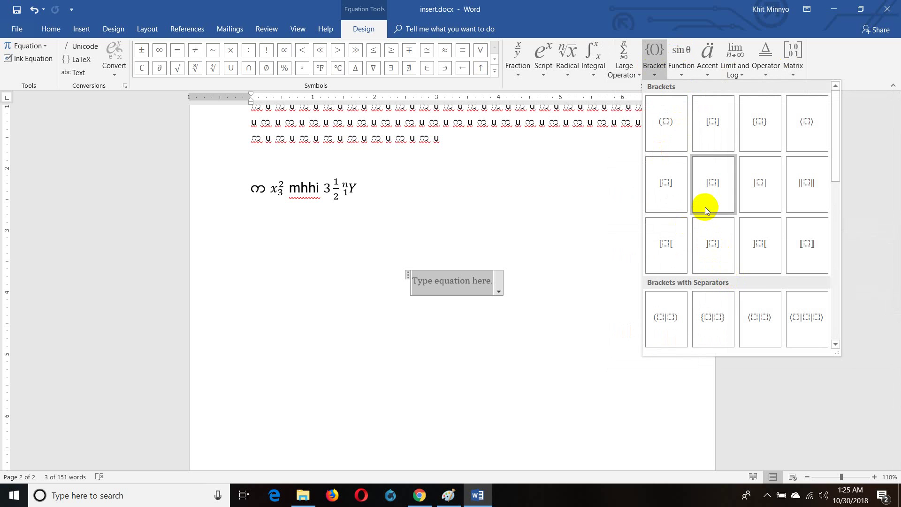
click(669, 126)
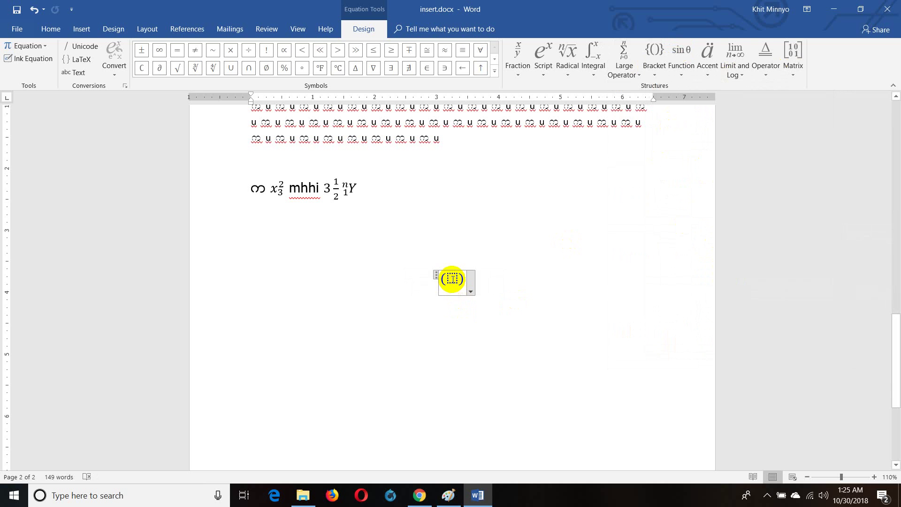
Put a 3×3 matrix in the parentheses with top row 1, 2, 3 and x, y below
click(790, 68)
click(863, 183)
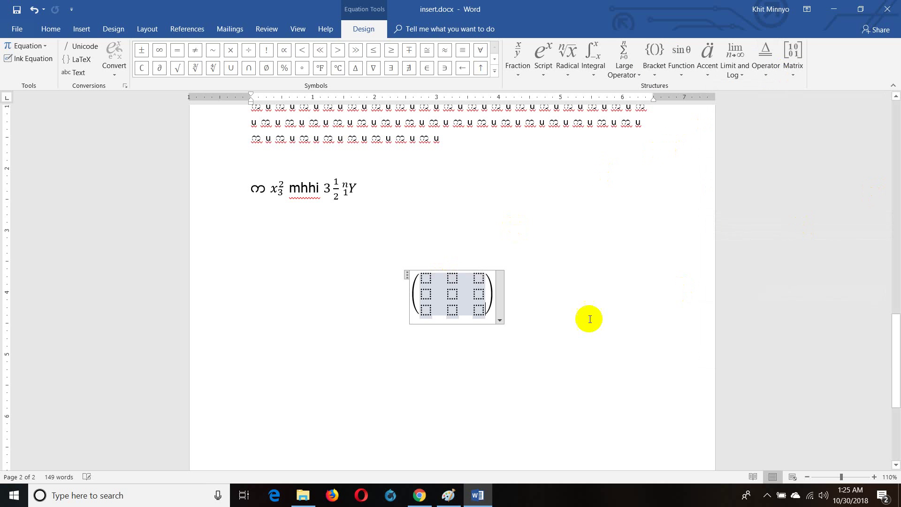
click(425, 279)
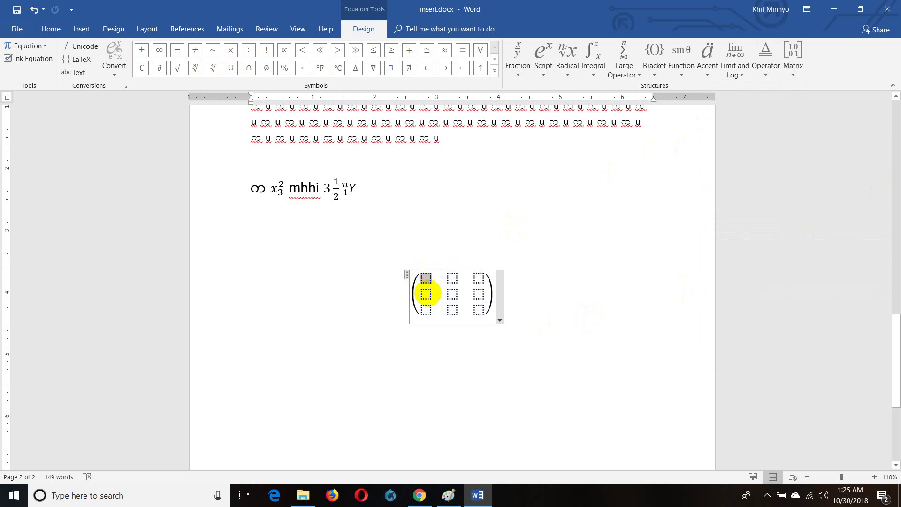
text(1)
click(451, 278)
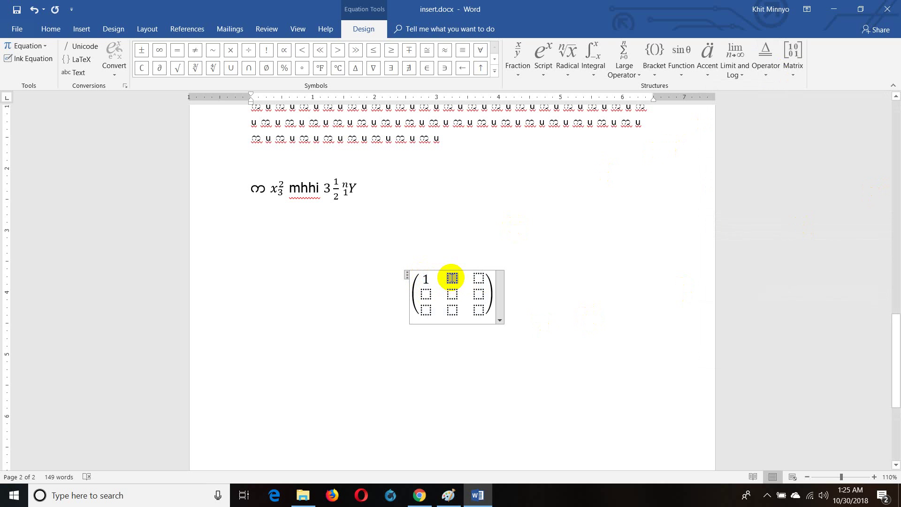
text(2 )
text(3 )
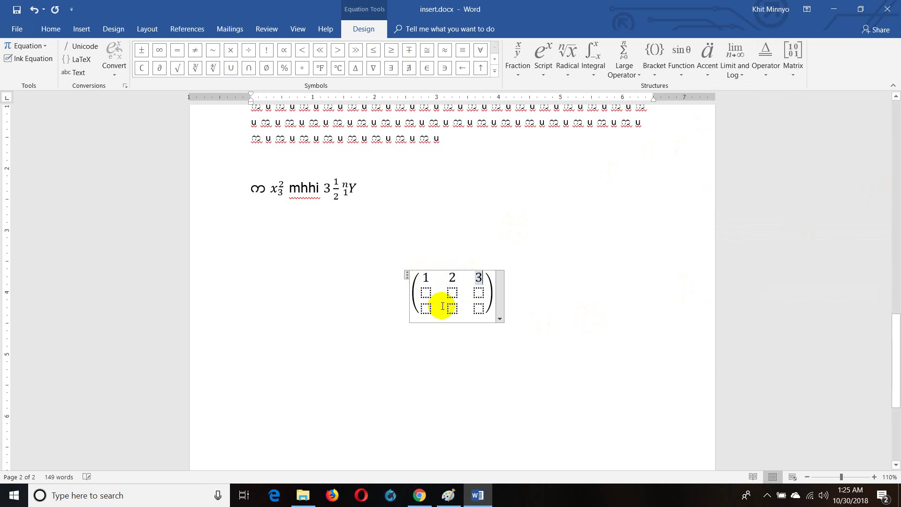
text(x)
click(450, 309)
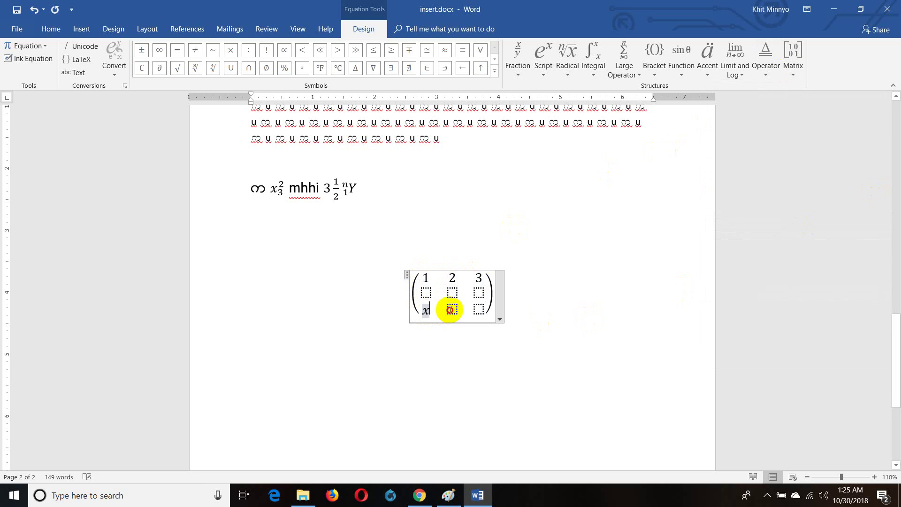
text(y)
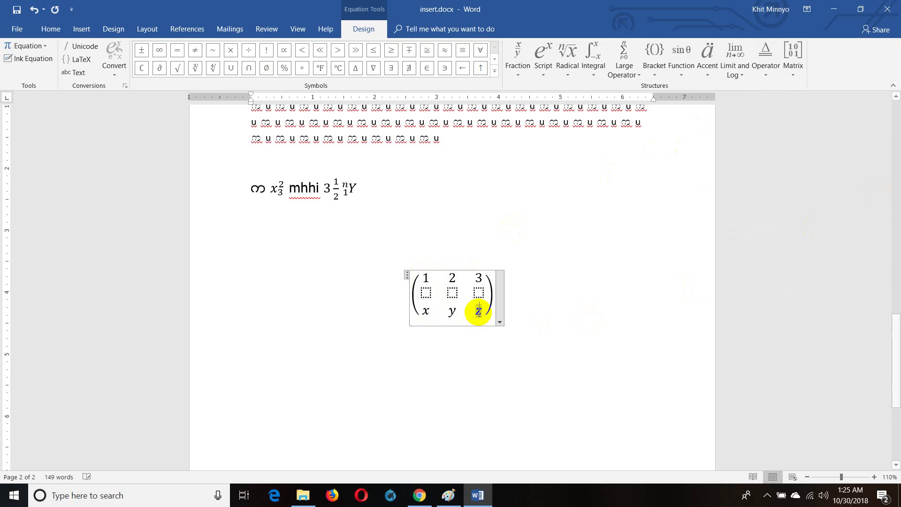
Fill the middle row with a stacked fraction 1/2 and a square root of 3
click(425, 293)
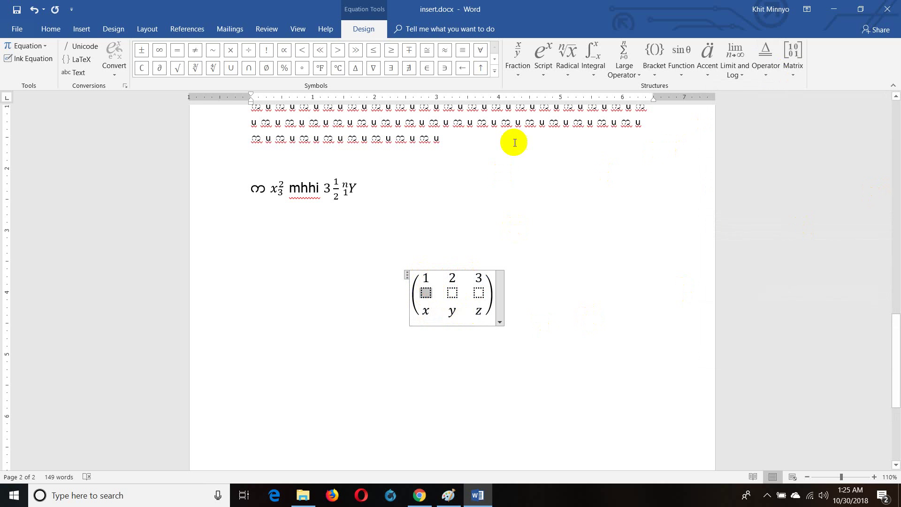
click(518, 65)
click(529, 128)
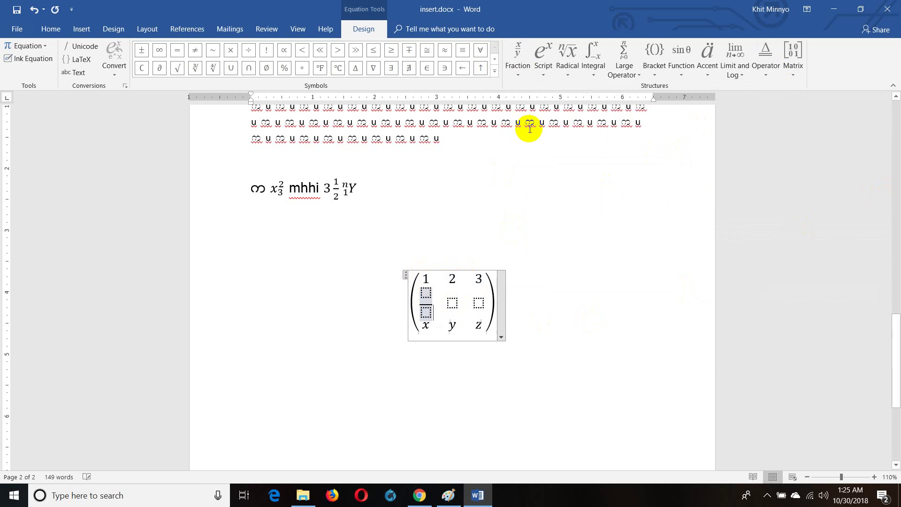
click(425, 293)
text(1/)
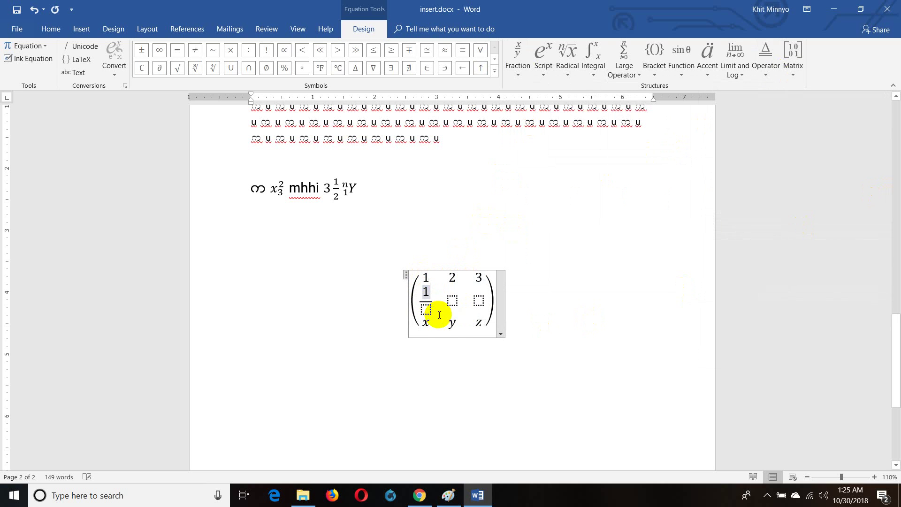
text(2)
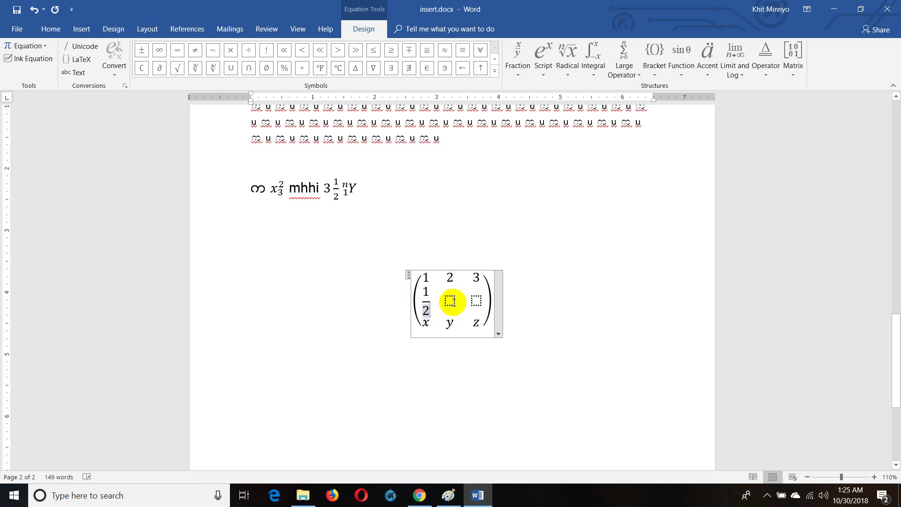
click(449, 301)
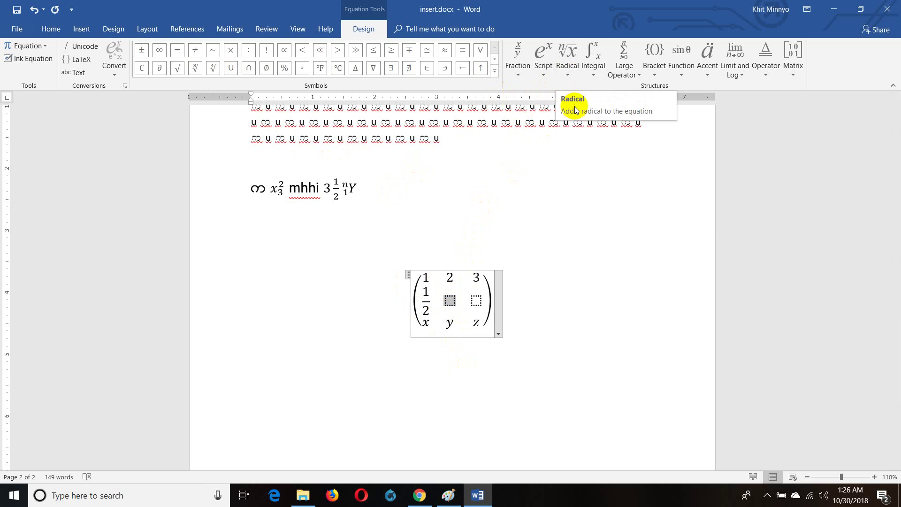
click(574, 75)
click(663, 137)
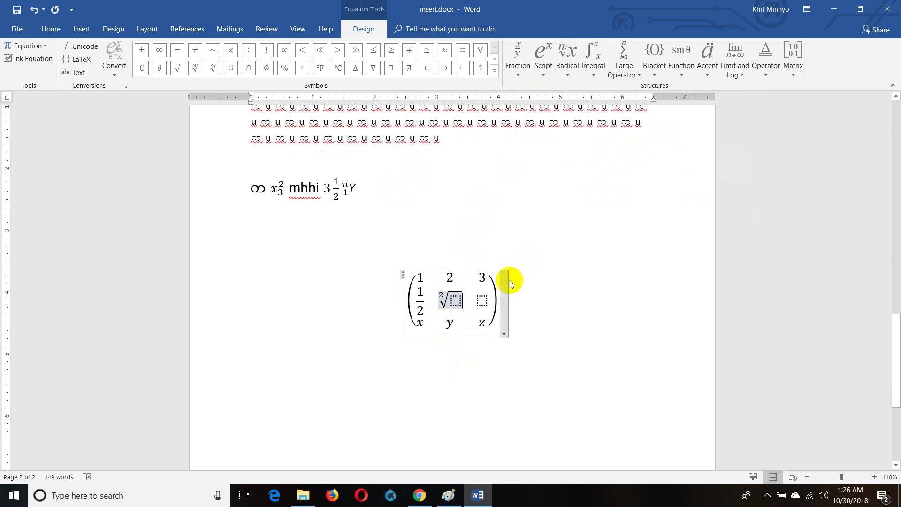
text(3)
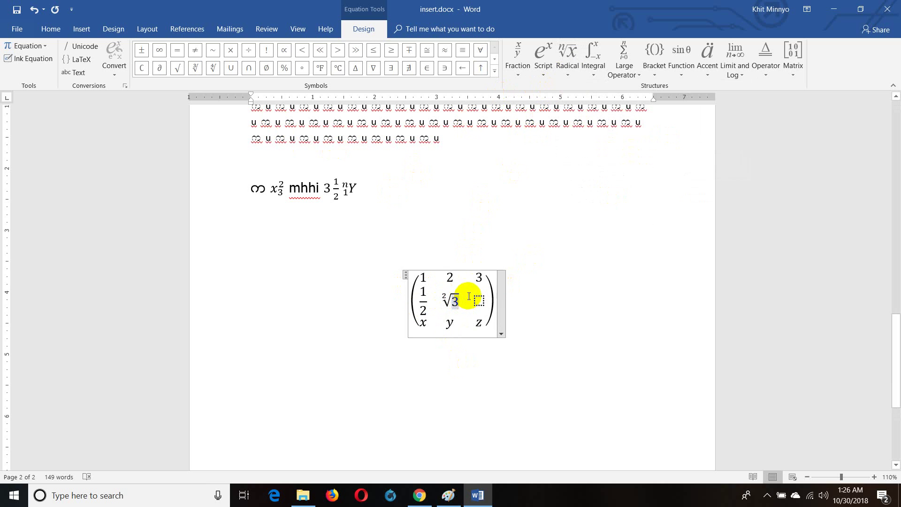
click(479, 299)
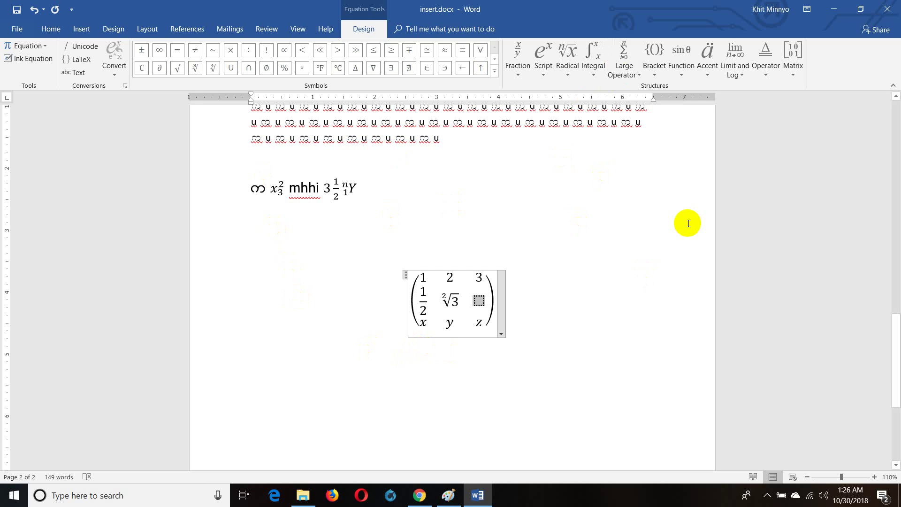
Exit the matrix equation, leaving its middle-right cell empty
scroll(610, 218, up, 4)
scroll(540, 248, up, 1)
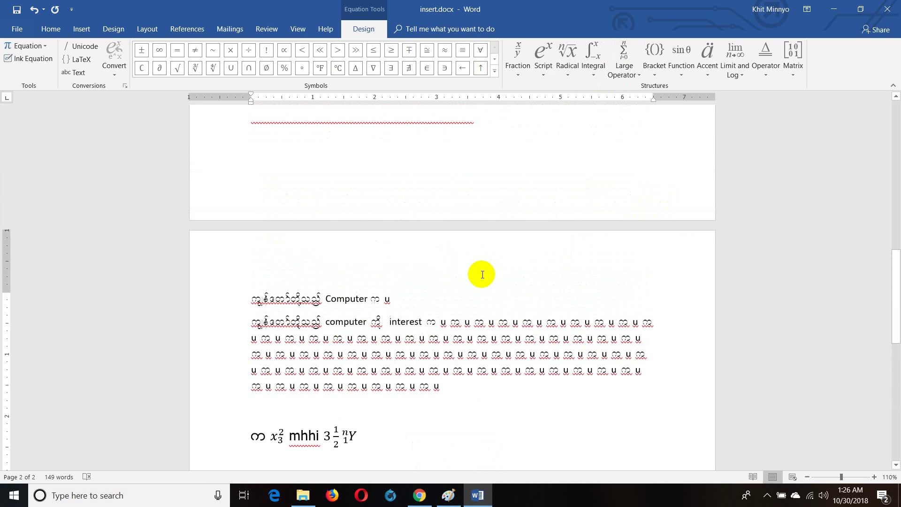
scroll(450, 305, up, 1)
click(426, 331)
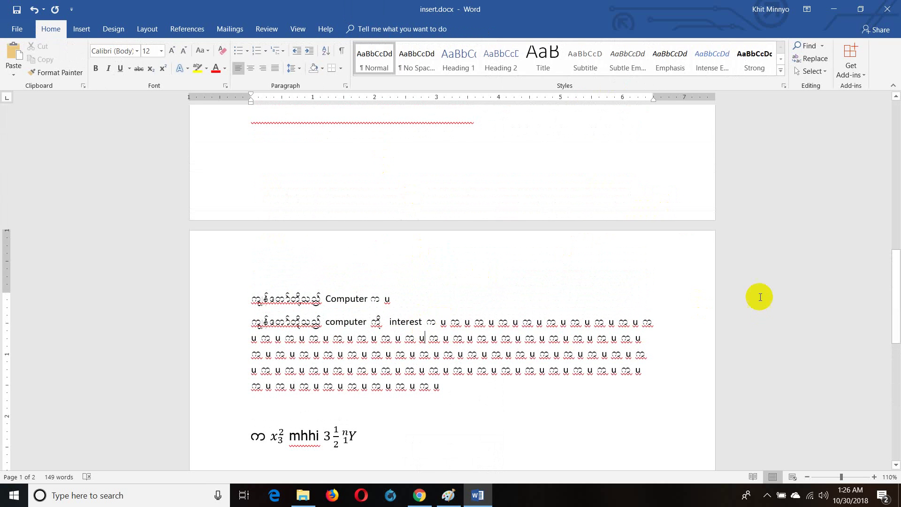
scroll(458, 297, down, 1)
scroll(450, 319, down, 4)
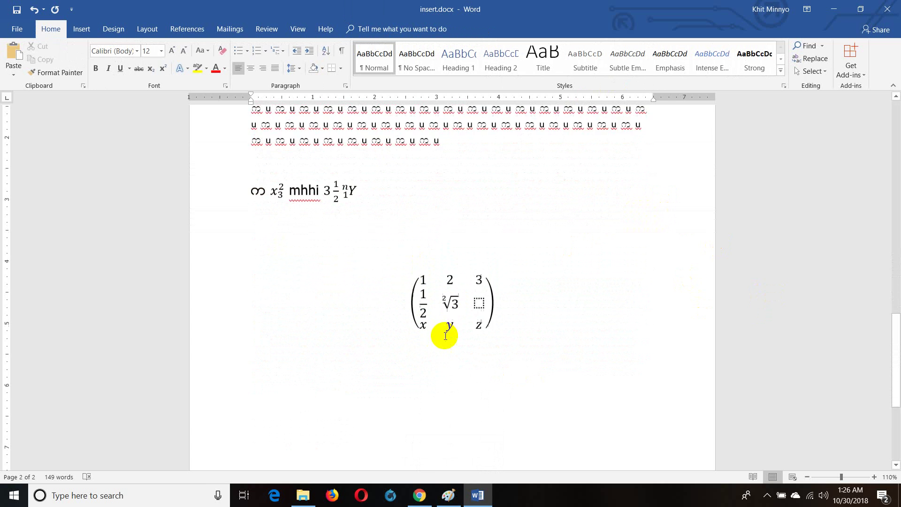
click(81, 28)
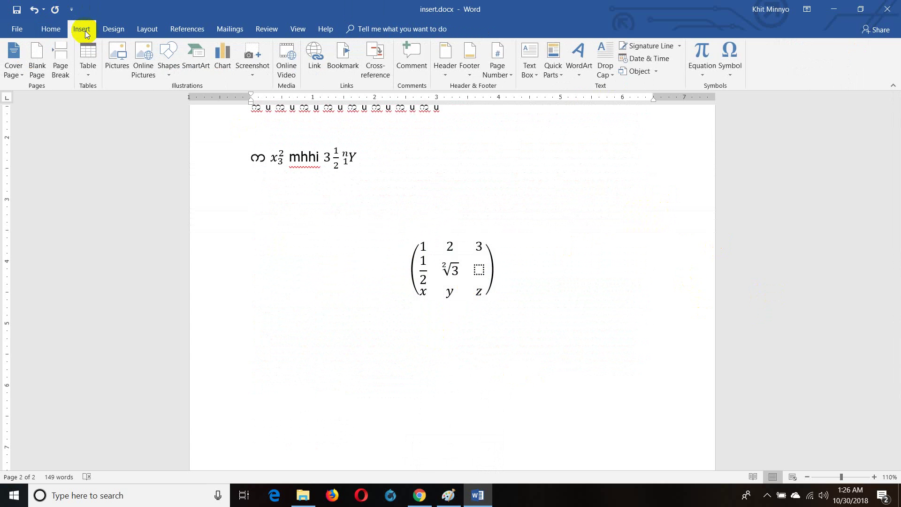
click(49, 29)
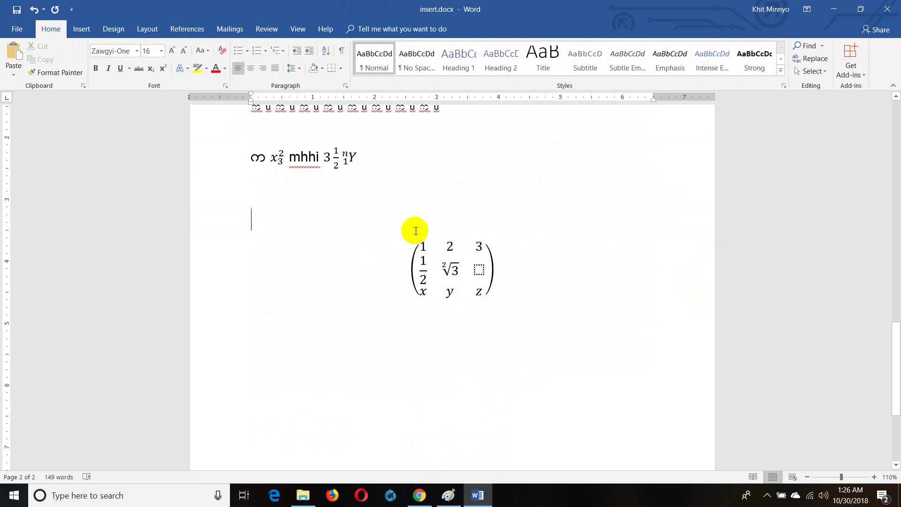
scroll(415, 231, up, 3)
scroll(415, 231, up, 3)
scroll(415, 231, down, 2)
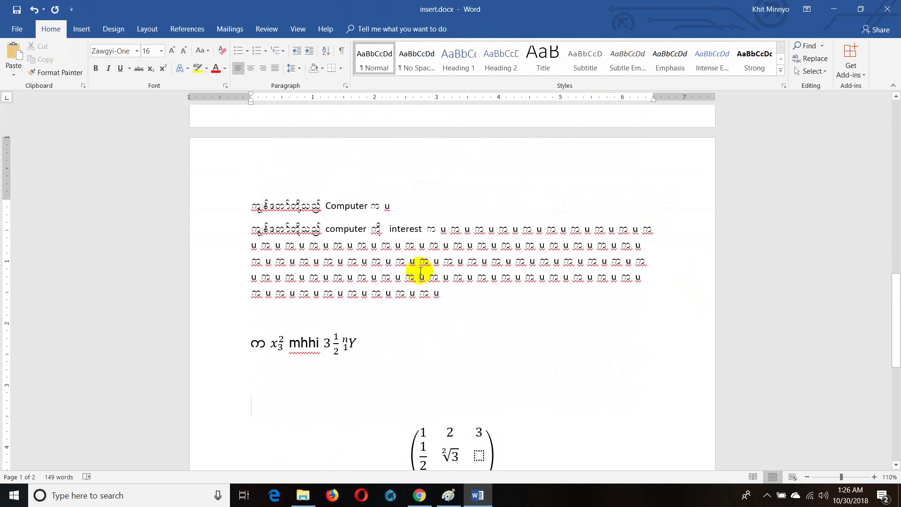
Return to the top of page 1 and place the cursor after the large Burmese heading
click(424, 278)
scroll(424, 279, up, 2)
scroll(420, 267, up, 5)
scroll(418, 262, up, 5)
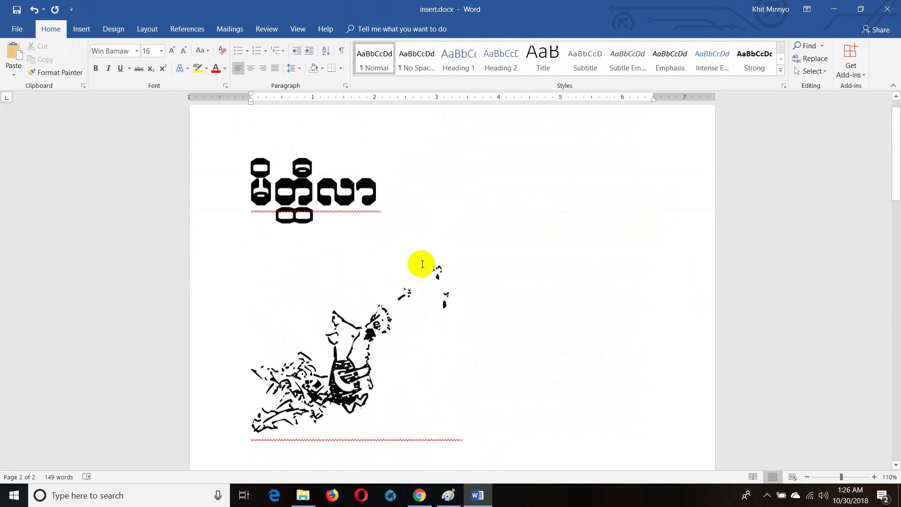
scroll(420, 262, up, 1)
scroll(423, 264, down, 3)
scroll(424, 263, down, 4)
scroll(425, 265, down, 4)
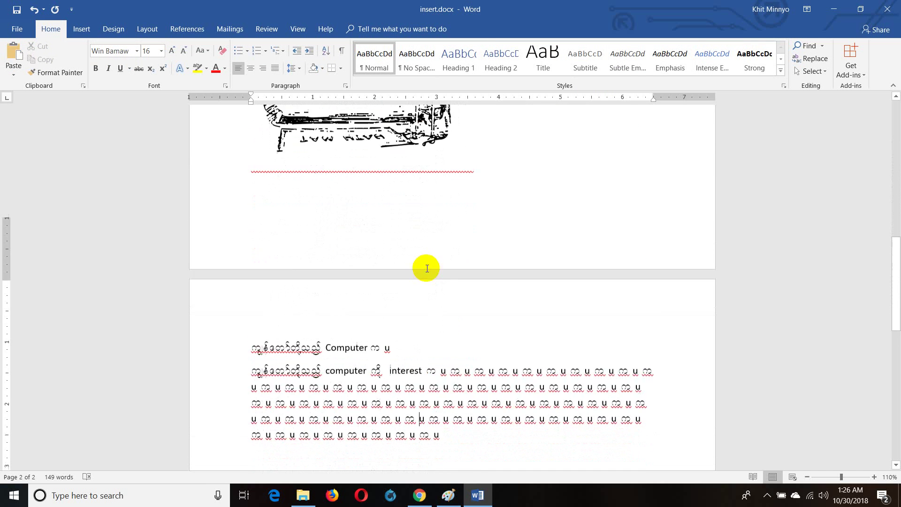
scroll(426, 266, down, 4)
scroll(441, 373, down, 3)
scroll(440, 368, up, 5)
scroll(441, 363, up, 5)
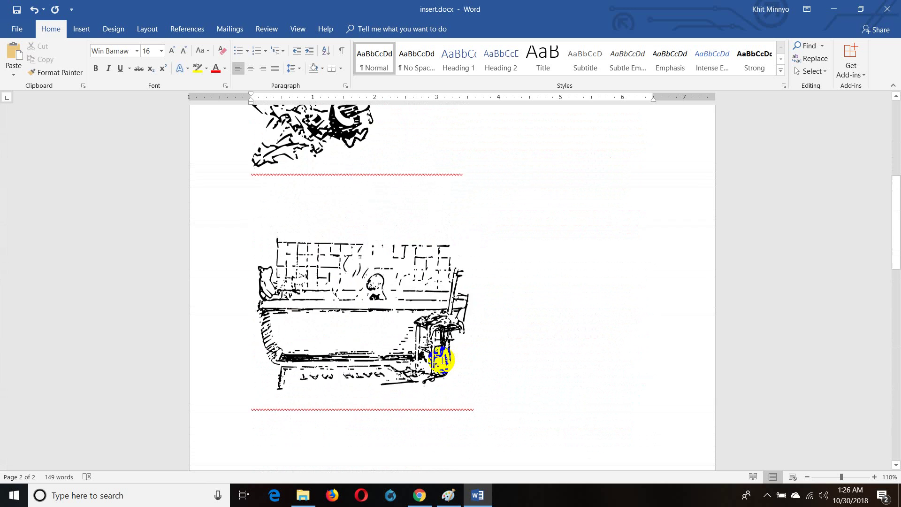
scroll(442, 362, up, 4)
click(412, 220)
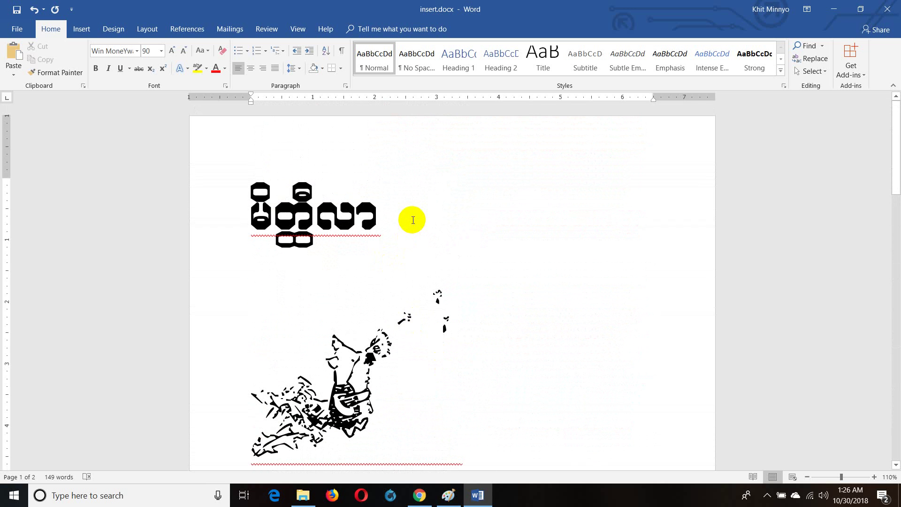
Start a new line under the heading and type the next Burmese word (keys 'rdw')
key(Return)
text(rd)
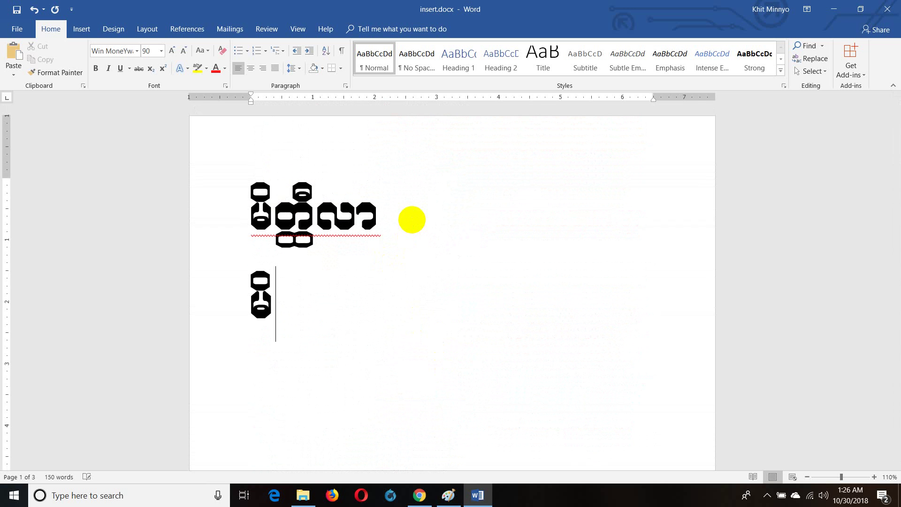
text(w)
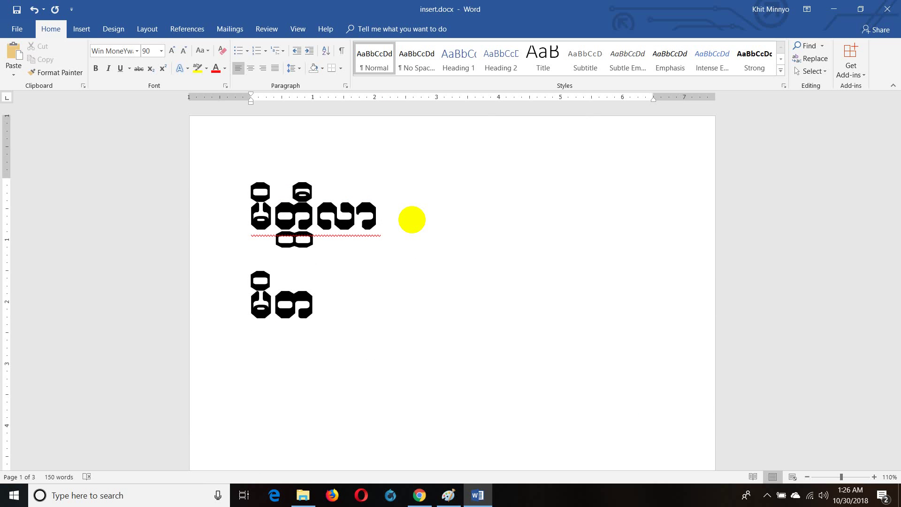
key(alt)
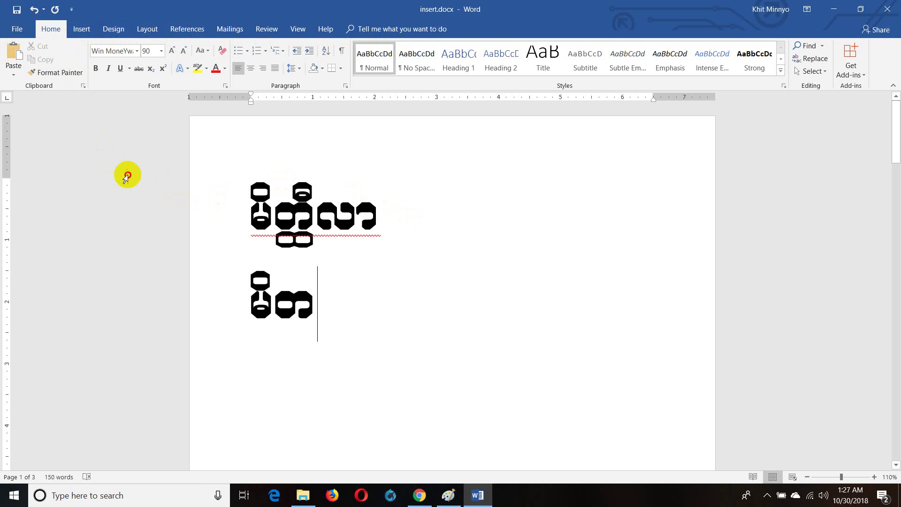
drag(127, 175, 370, 336)
click(327, 319)
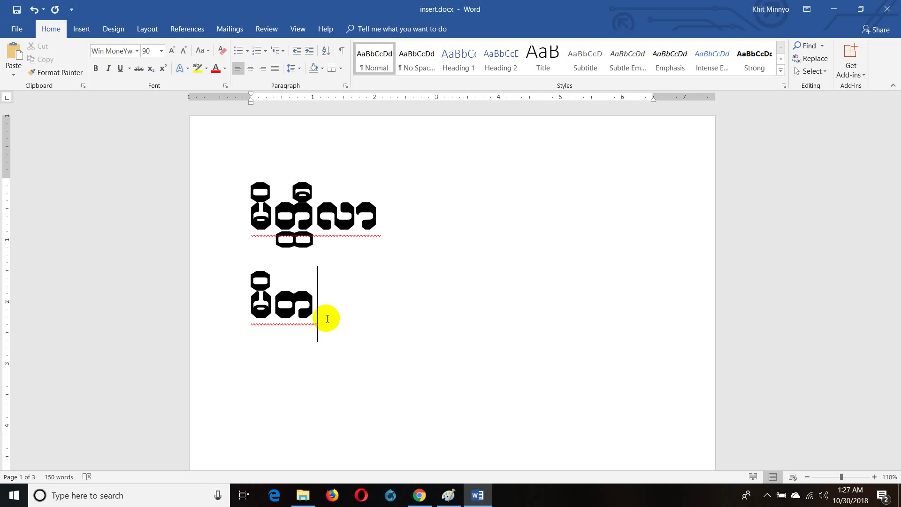
key(alt)
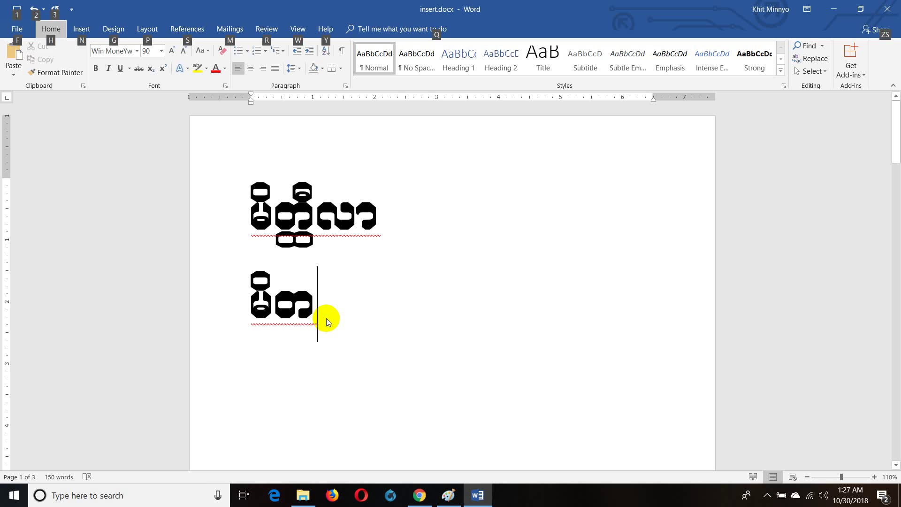
key(n)
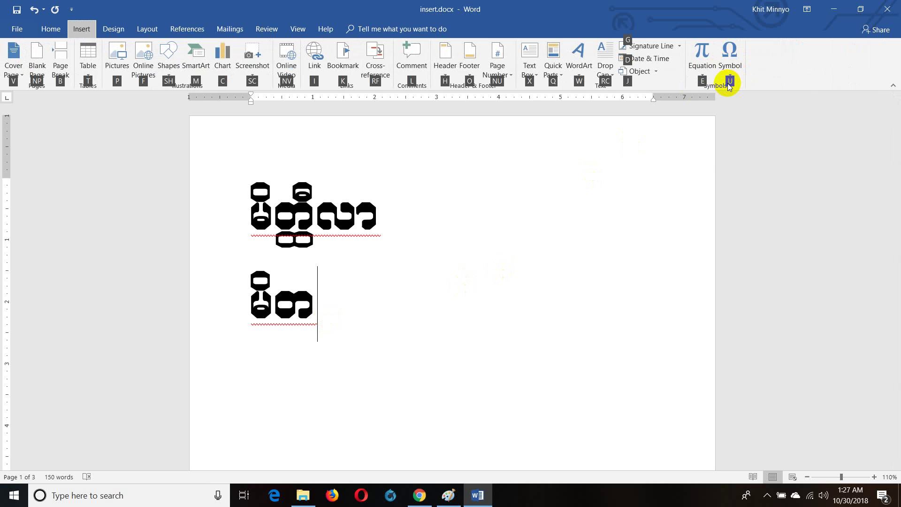
key(u)
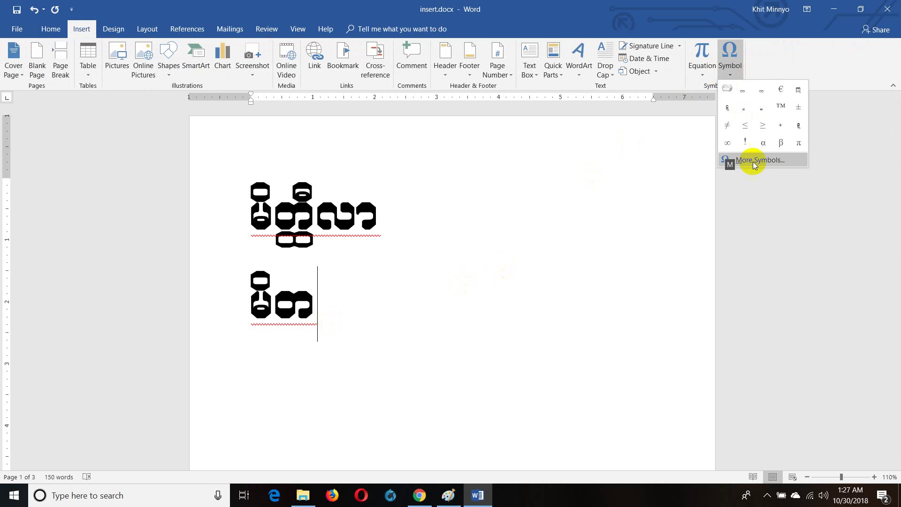
click(755, 165)
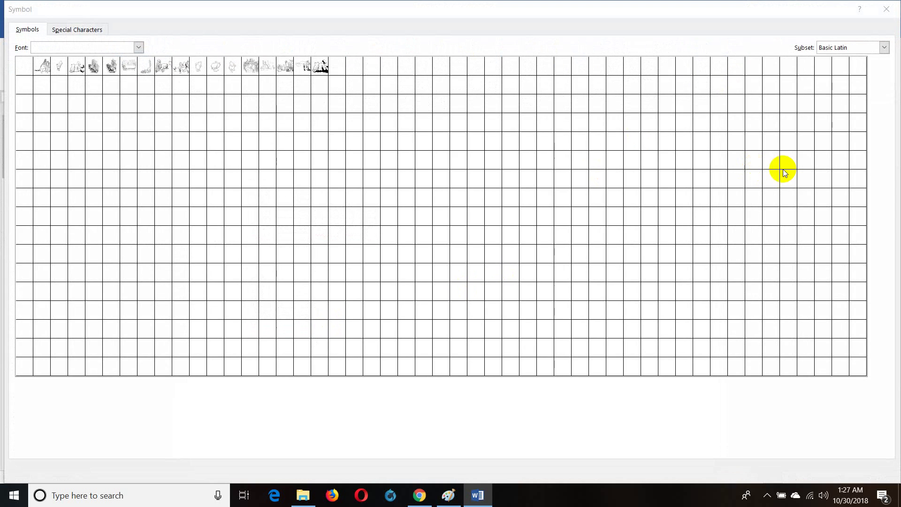
click(888, 10)
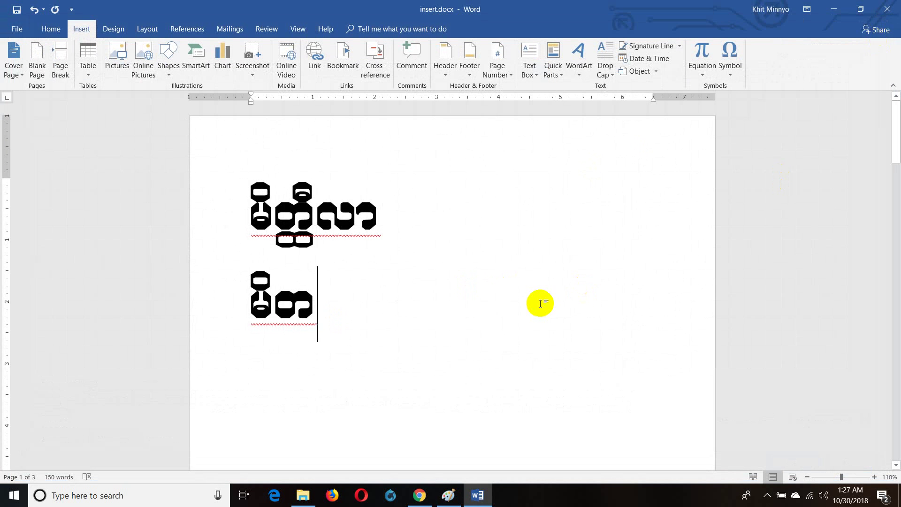
click(55, 31)
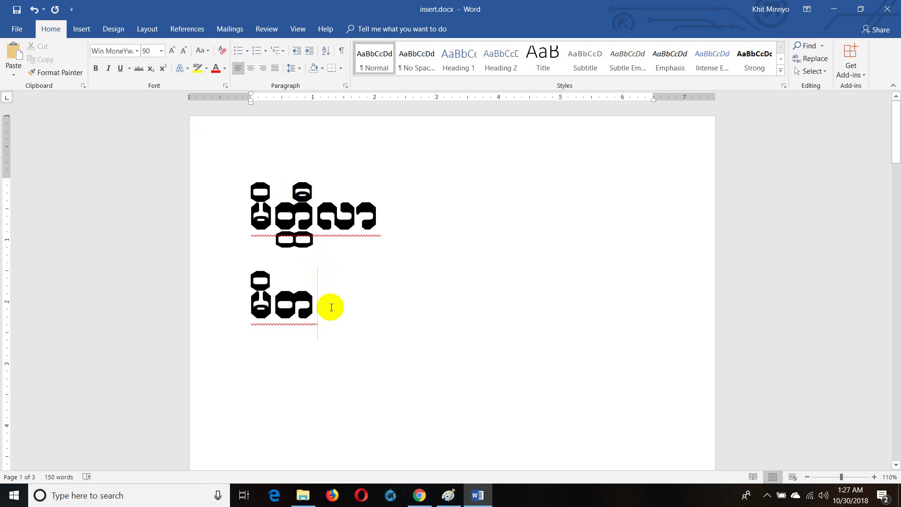
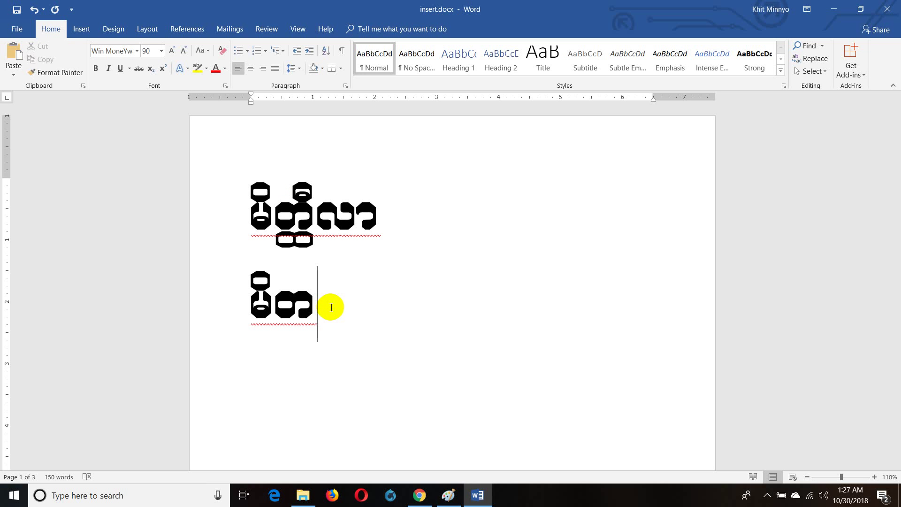
Open More Symbols and switch the symbol font from Pooh Classic Dings to Zawgyi-One
key(alt+n)
key(u)
key(m)
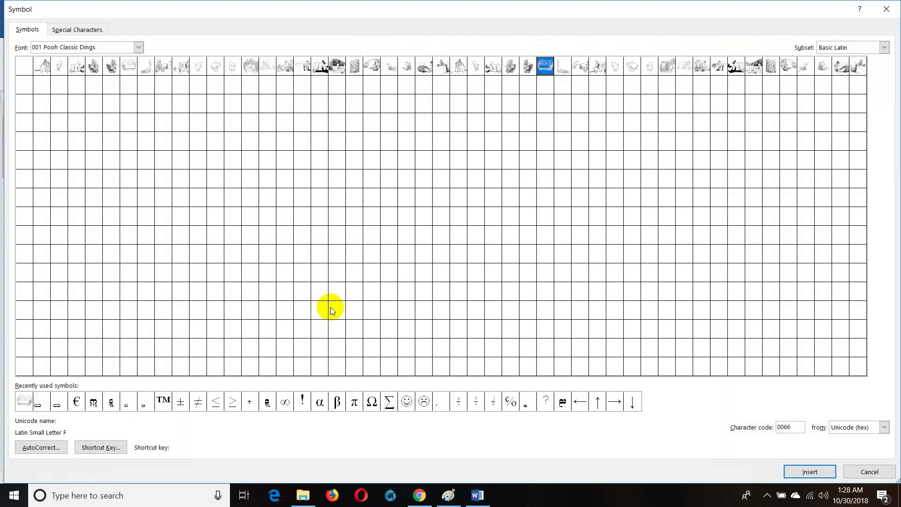
click(140, 48)
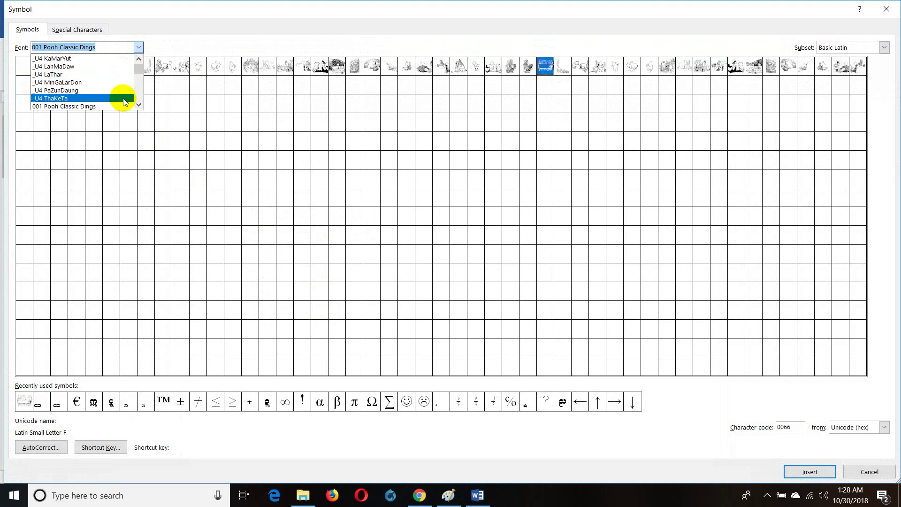
drag(138, 66, 139, 97)
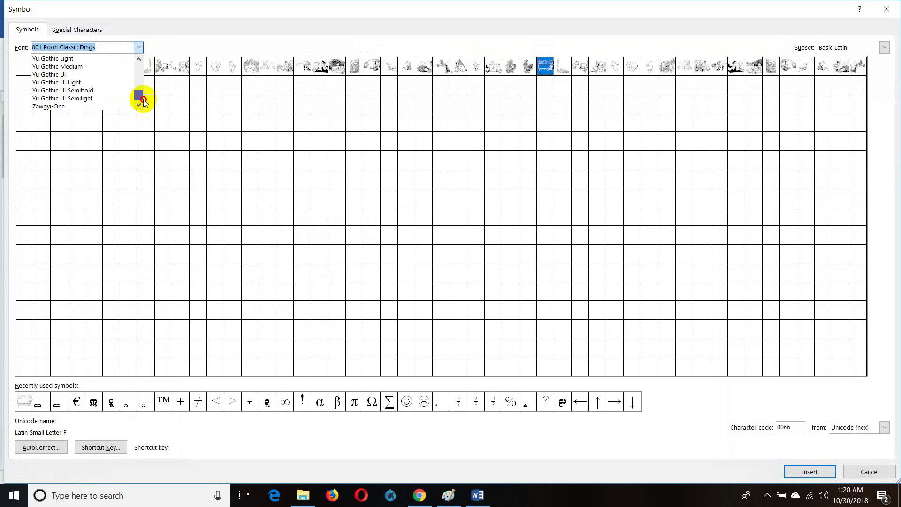
click(80, 112)
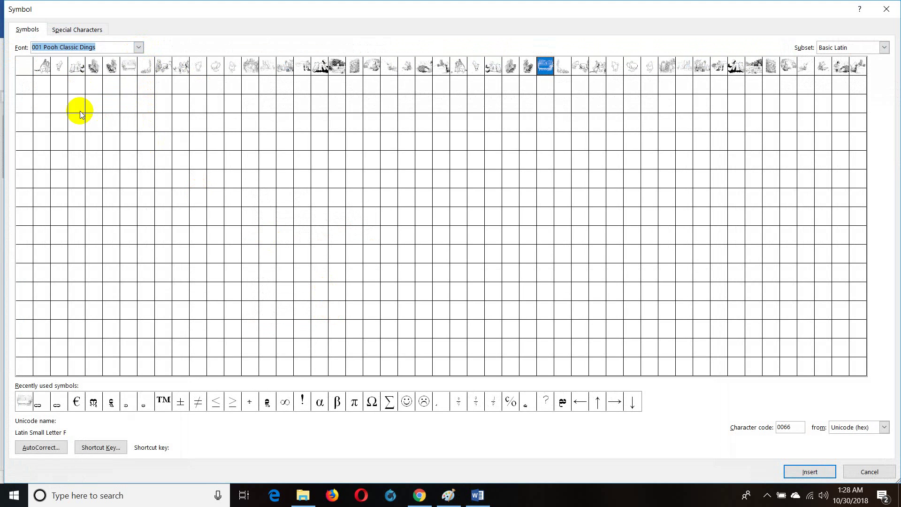
click(137, 48)
drag(139, 77, 140, 96)
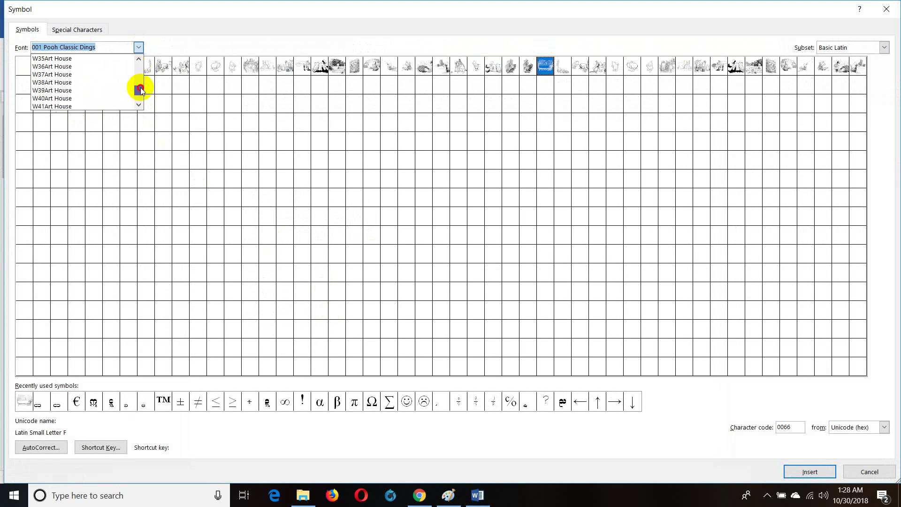
click(85, 107)
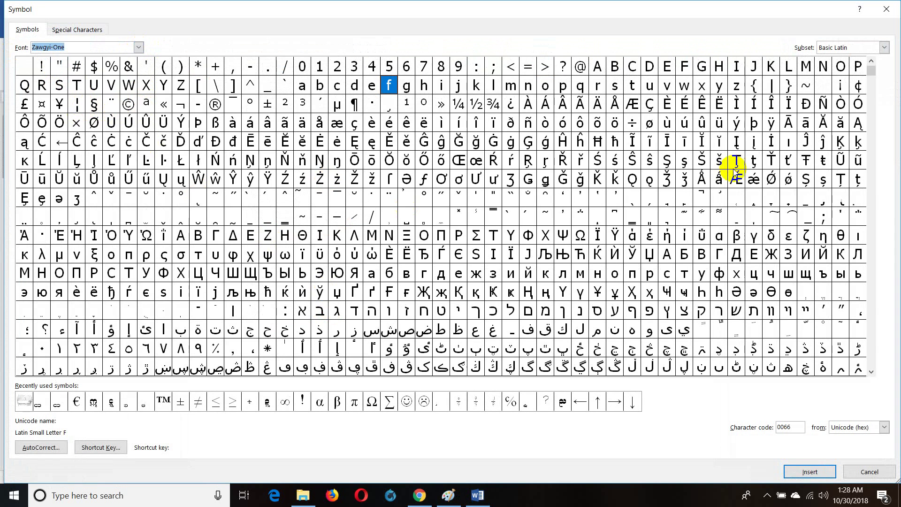
Browse Zawgyi-One's Myanmar characters, such as code 1060, then cancel without inserting anything
drag(871, 74, 873, 106)
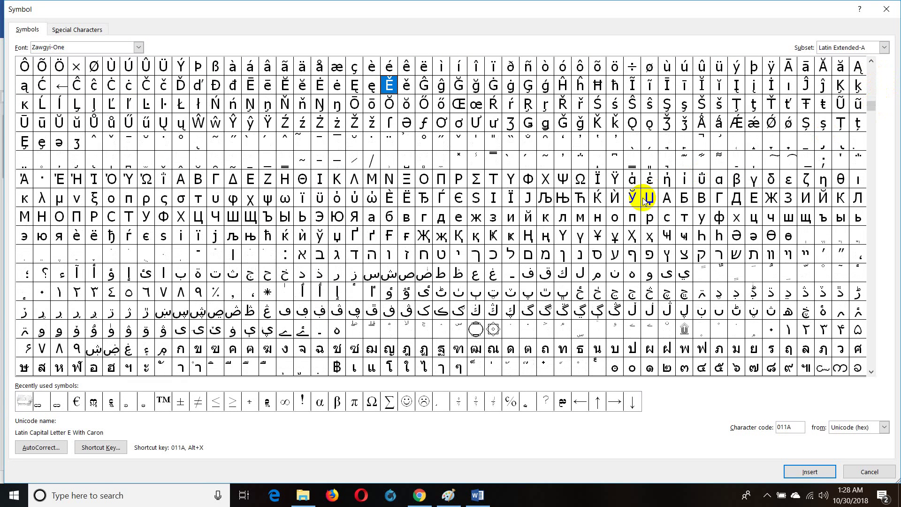
click(530, 293)
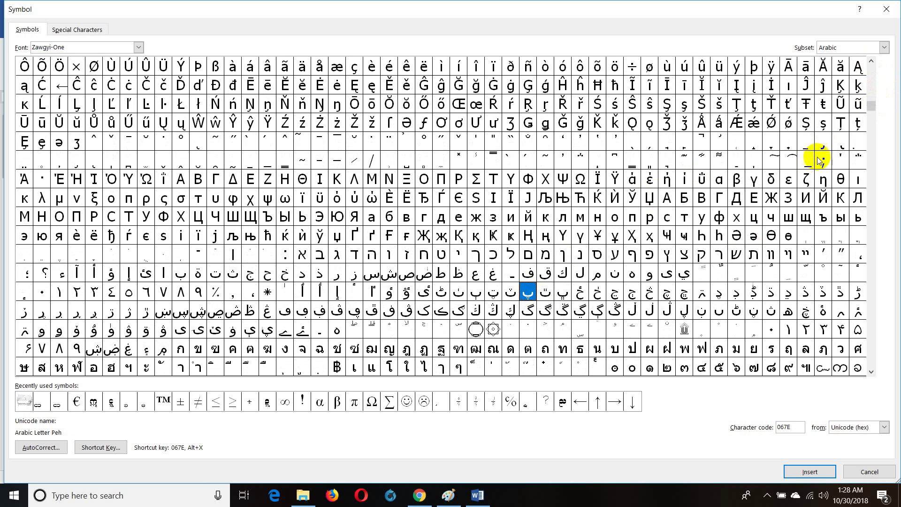
mouse_move(896, 343)
mouse_down()
mouse_move(896, 362)
mouse_move(869, 331)
mouse_move(872, 75)
mouse_move(876, 169)
mouse_up()
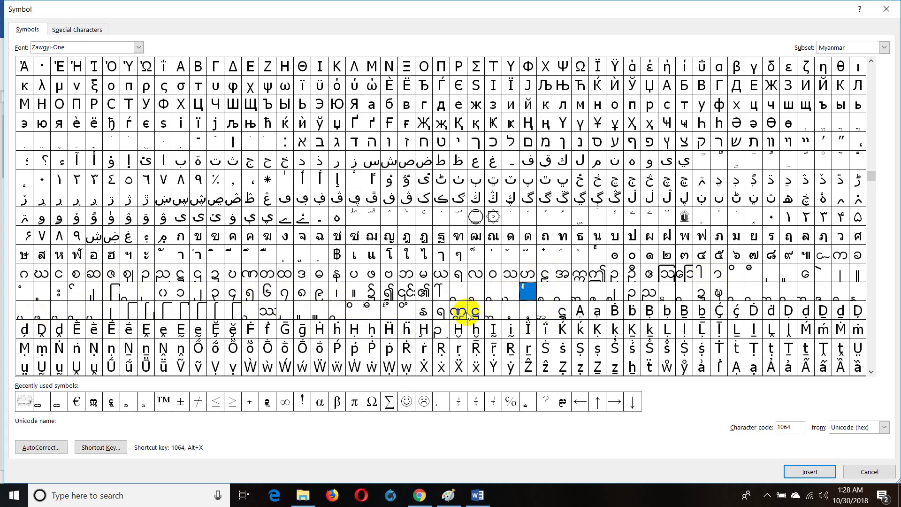
click(457, 298)
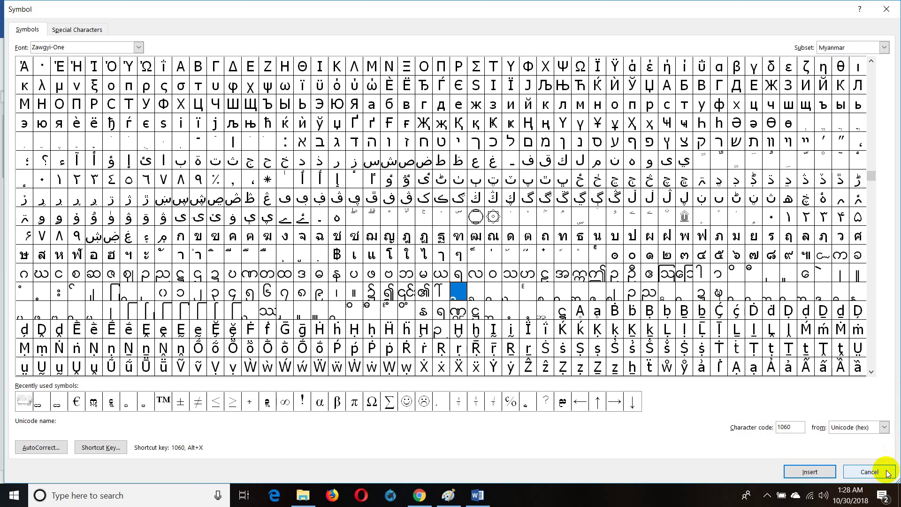
click(869, 471)
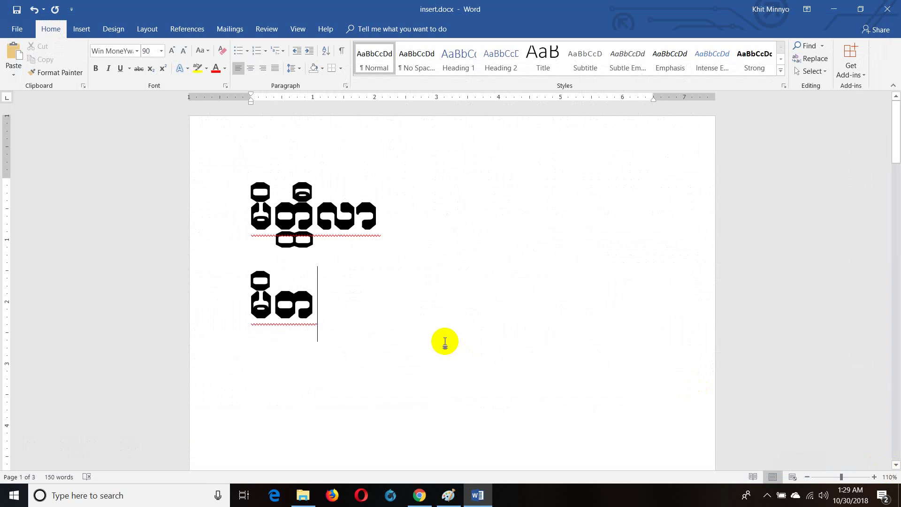
Copy the current font name and return to the end of the second Burmese line
click(125, 55)
right_click(124, 51)
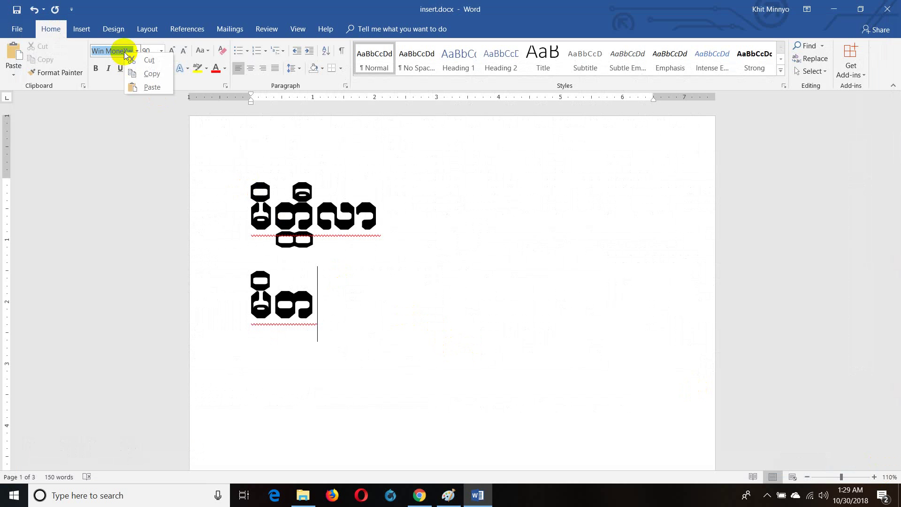
click(153, 72)
click(318, 318)
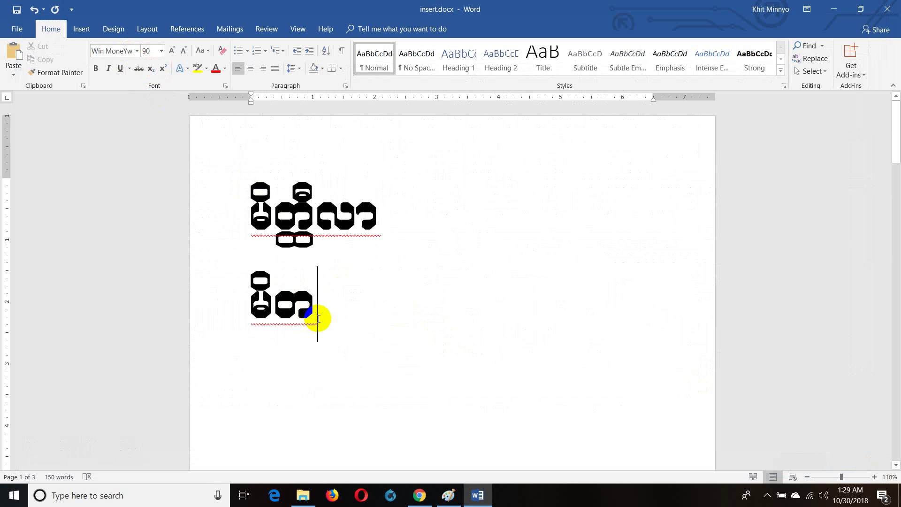
Insert the Not Sign glyph (00AC) from the Win MoneYwar symbol font
key(alt+n)
key(u)
key(m)
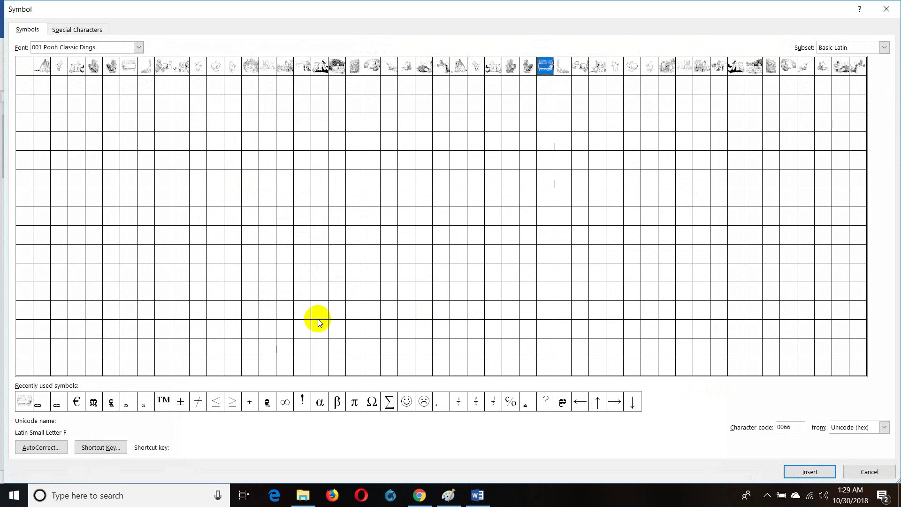
click(85, 47)
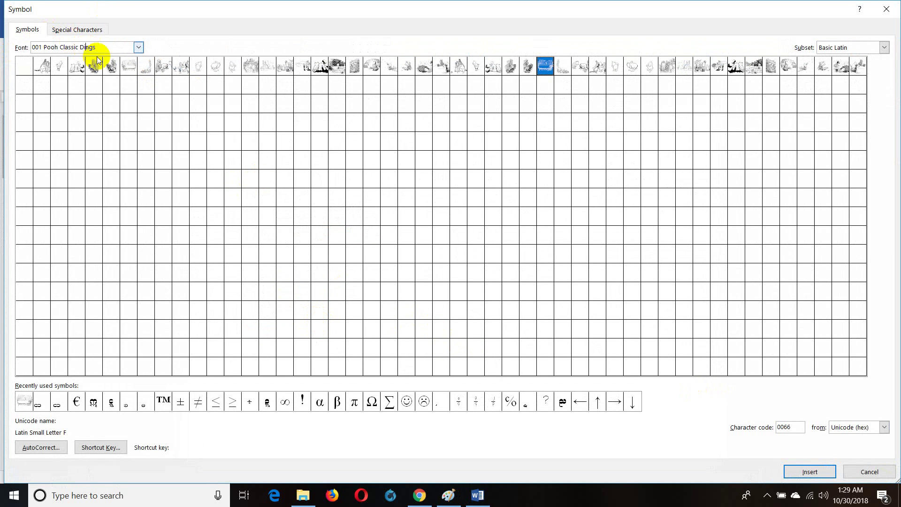
key(ctrl+a)
text(Win MoneYwar)
key(Return)
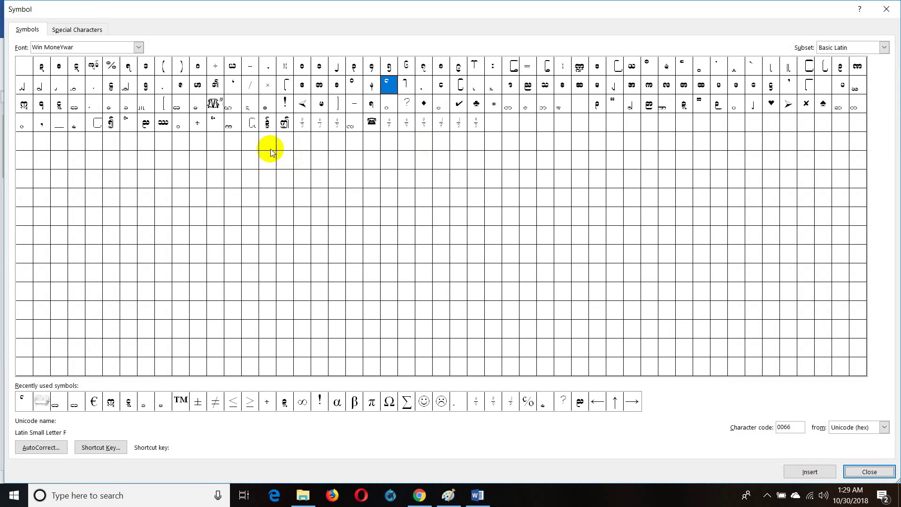
click(182, 108)
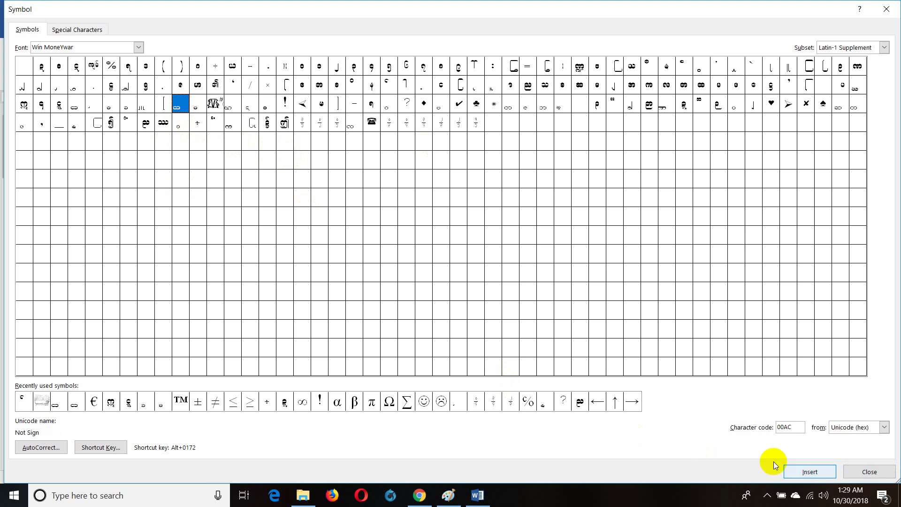
click(826, 472)
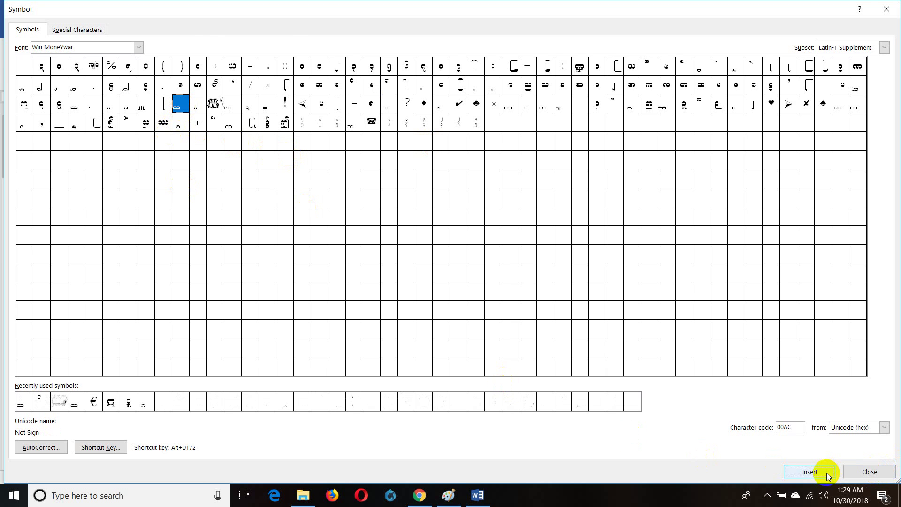
click(869, 471)
Delete two characters, reinsert the glyph from Recently used symbols, and type dvm
key(BackSpace)
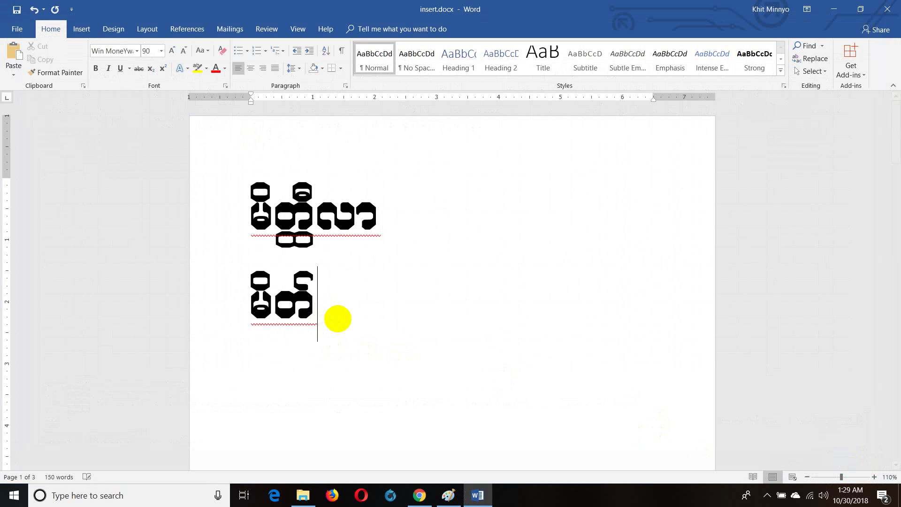
key(BackSpace)
key(alt+n)
key(u)
key(m)
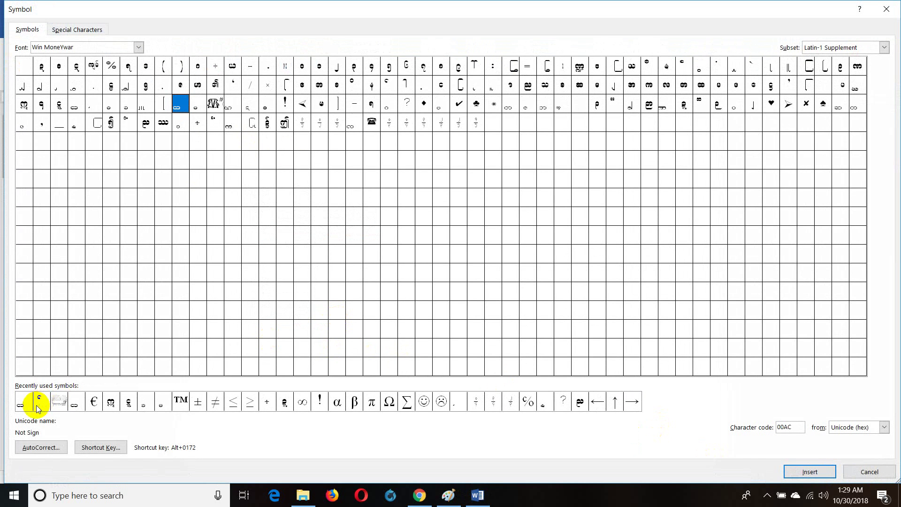
click(24, 404)
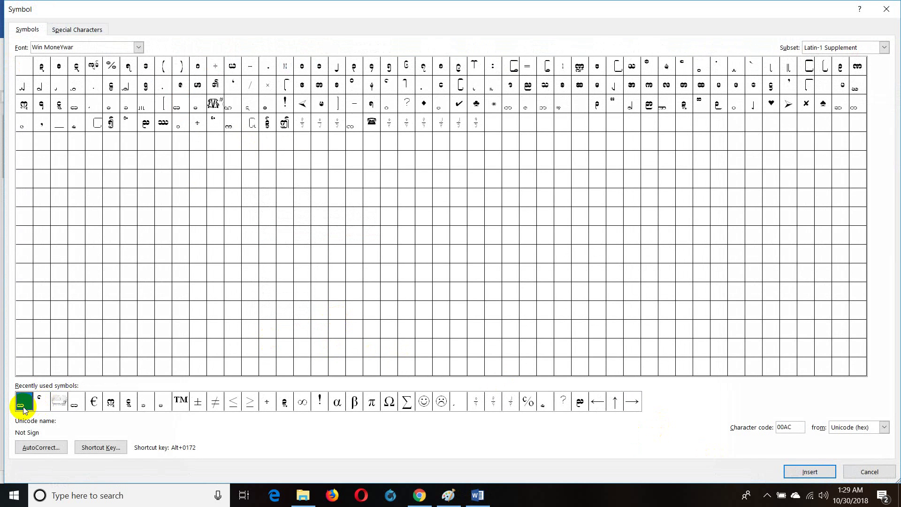
click(819, 473)
click(867, 474)
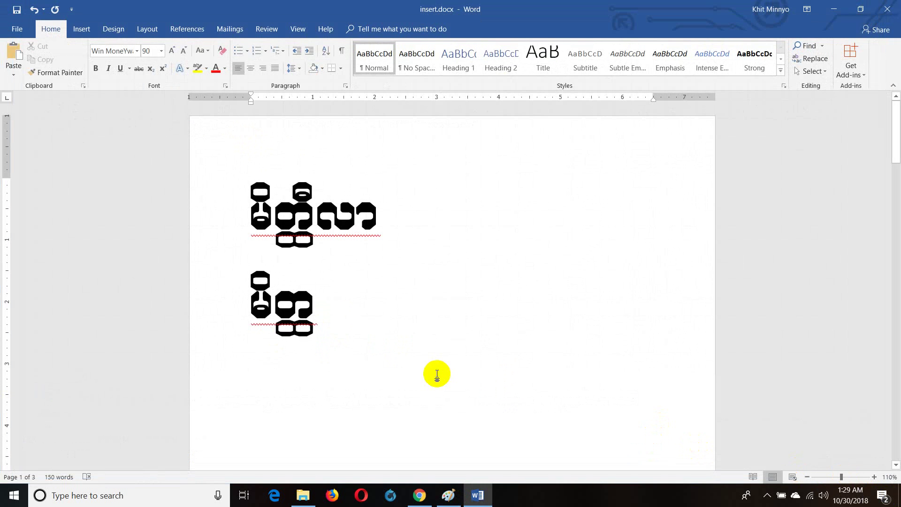
text(dvm)
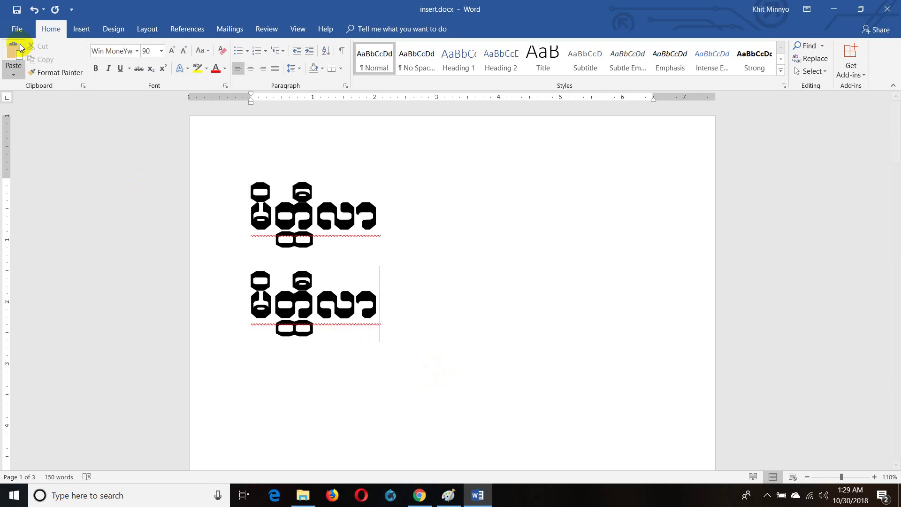
Switch to the Insert tab
click(81, 28)
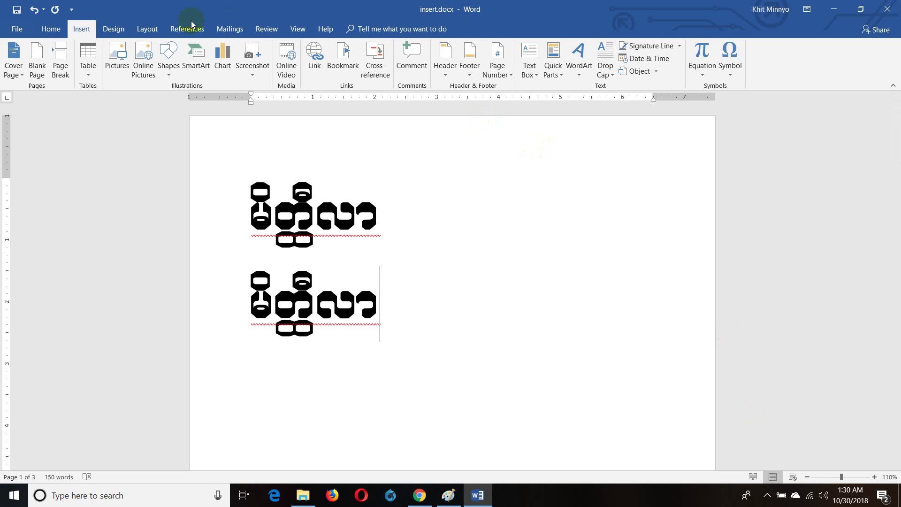
Browse the Design through View tabs, toggling Gridlines on and back off
click(113, 29)
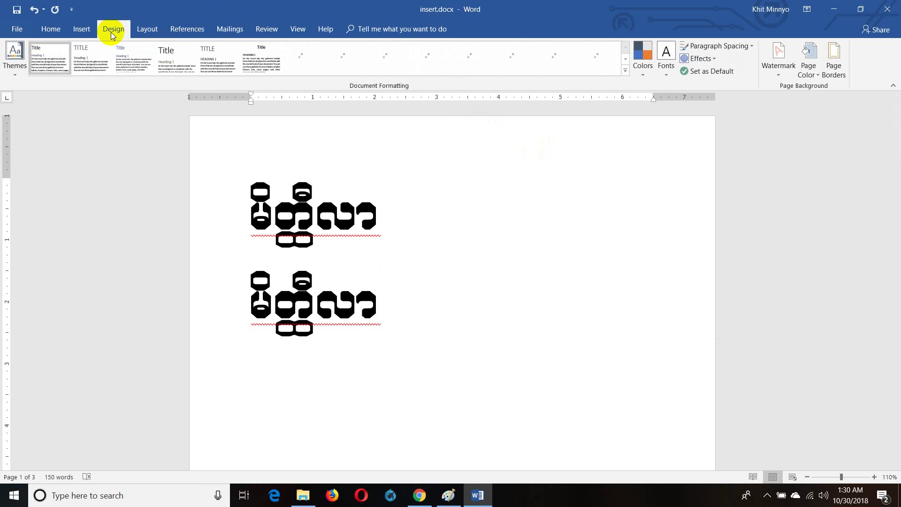
click(146, 32)
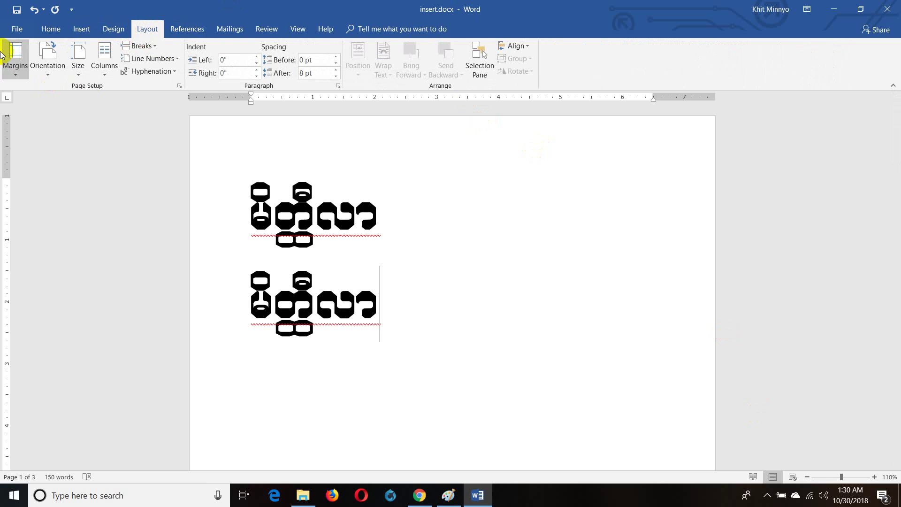
click(183, 31)
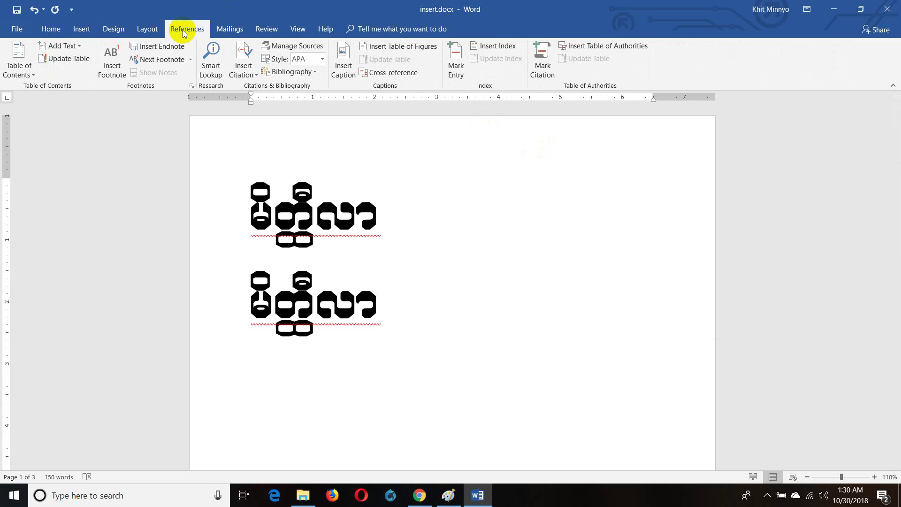
click(220, 31)
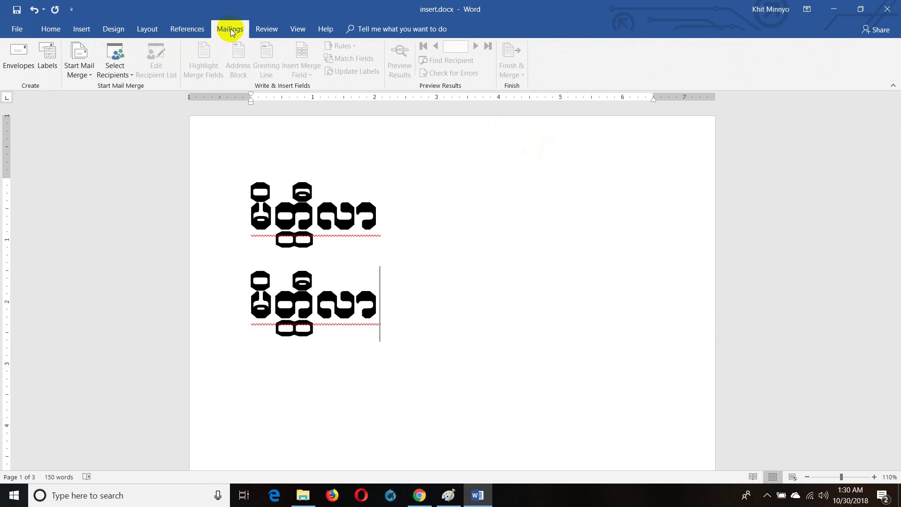
click(263, 30)
click(288, 31)
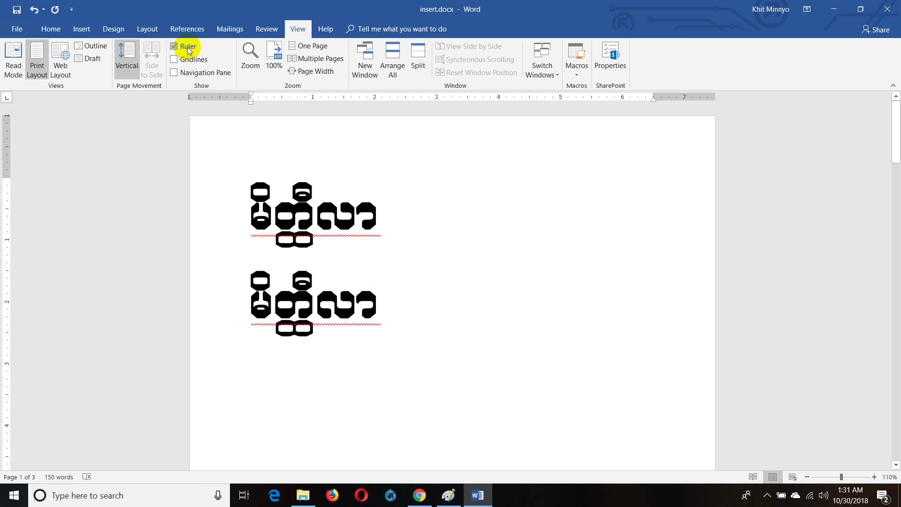
click(189, 60)
click(190, 61)
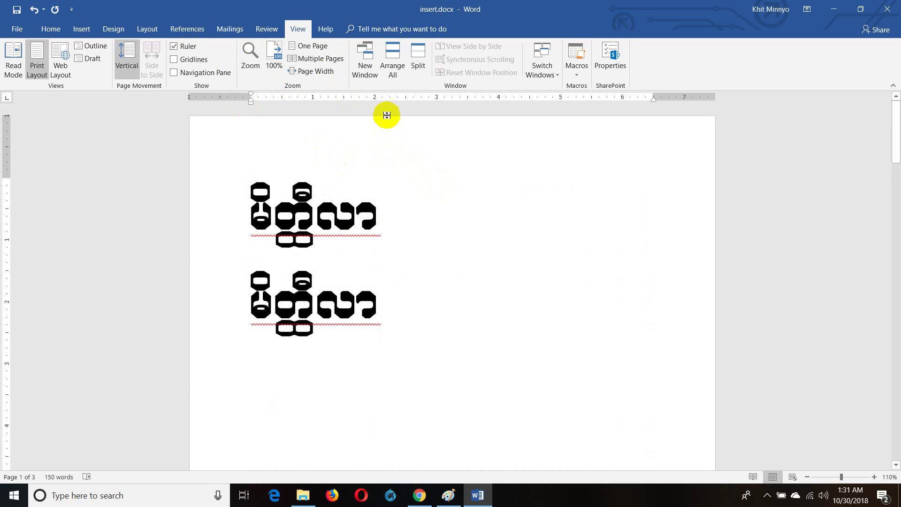
click(365, 56)
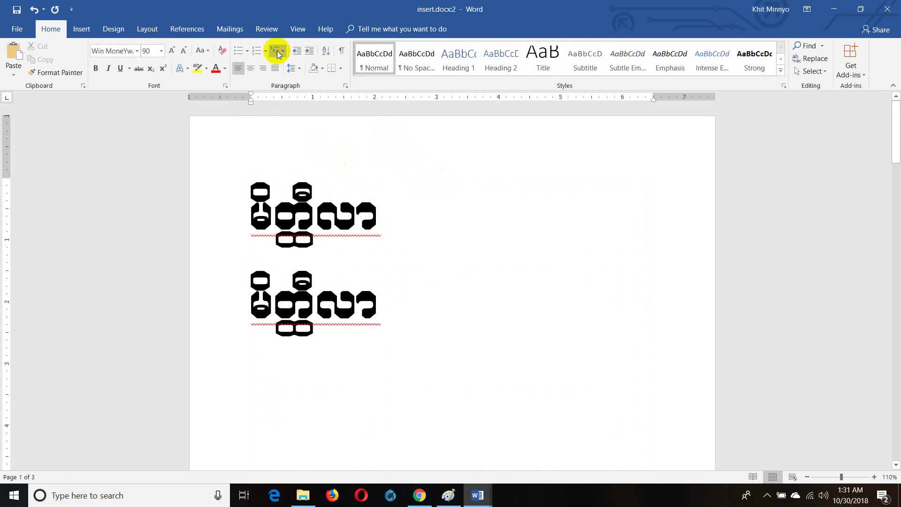
click(296, 29)
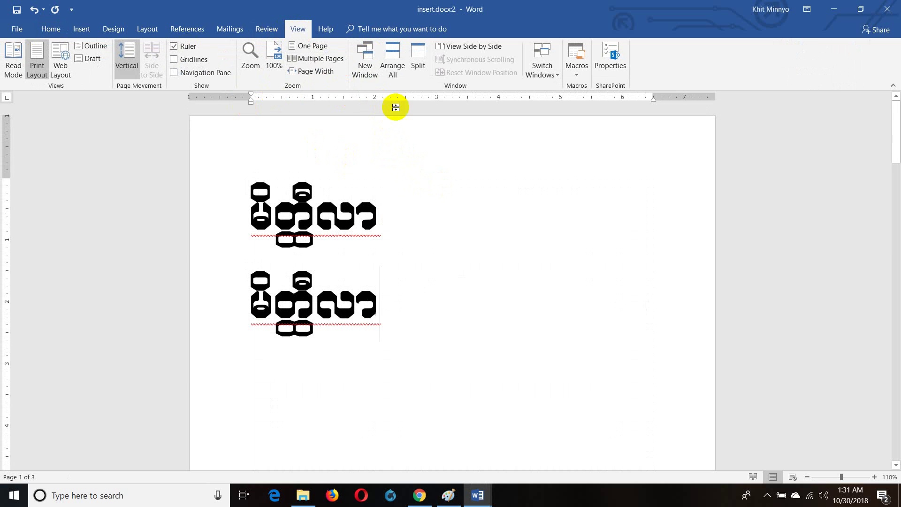
click(401, 56)
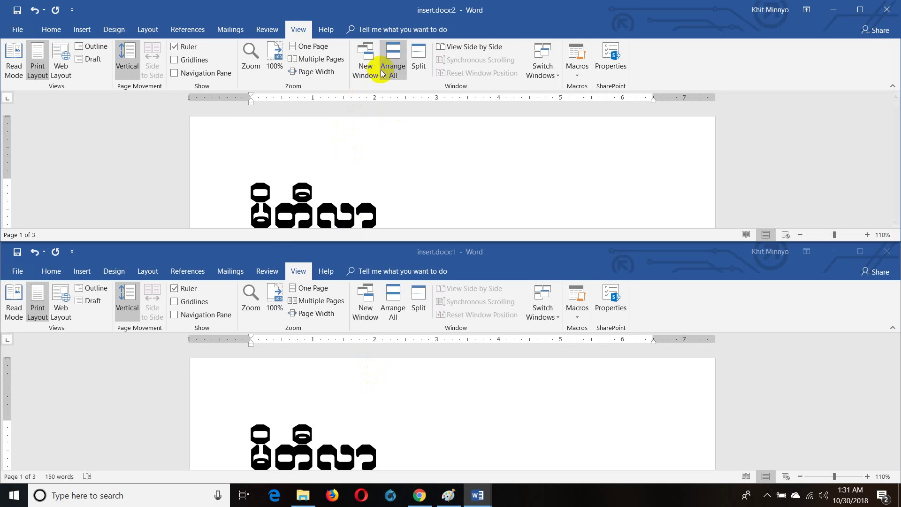
click(885, 251)
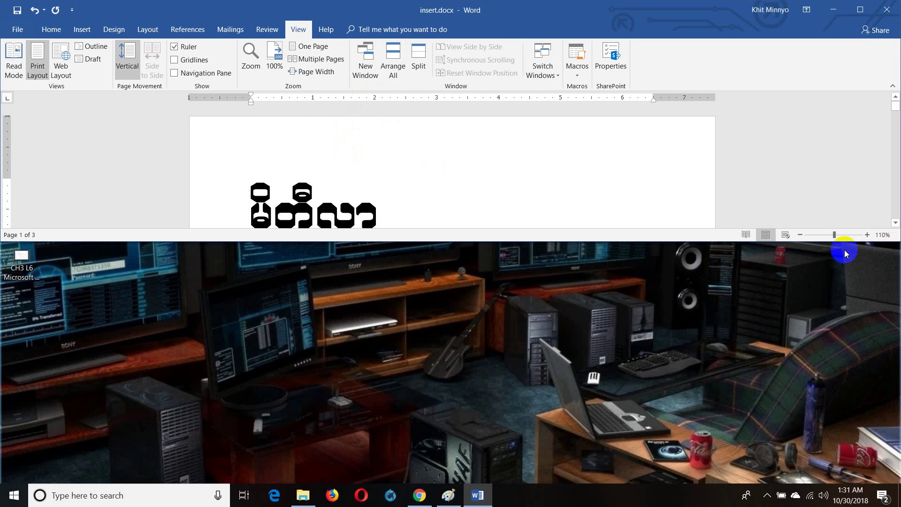
drag(643, 242, 626, 483)
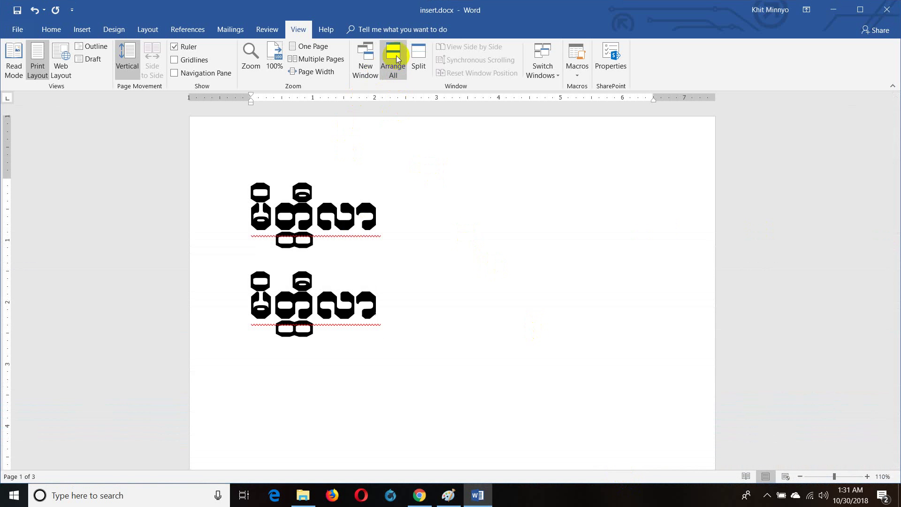
click(415, 61)
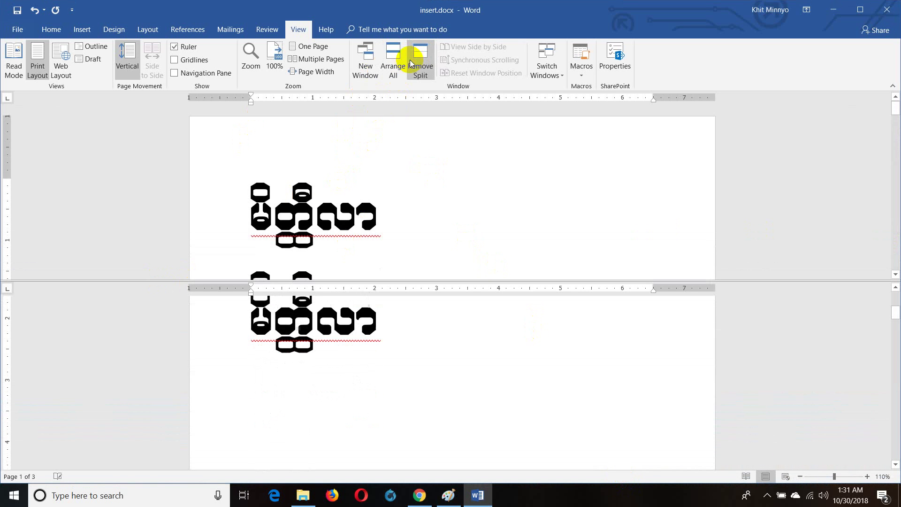
scroll(378, 342, down, 1)
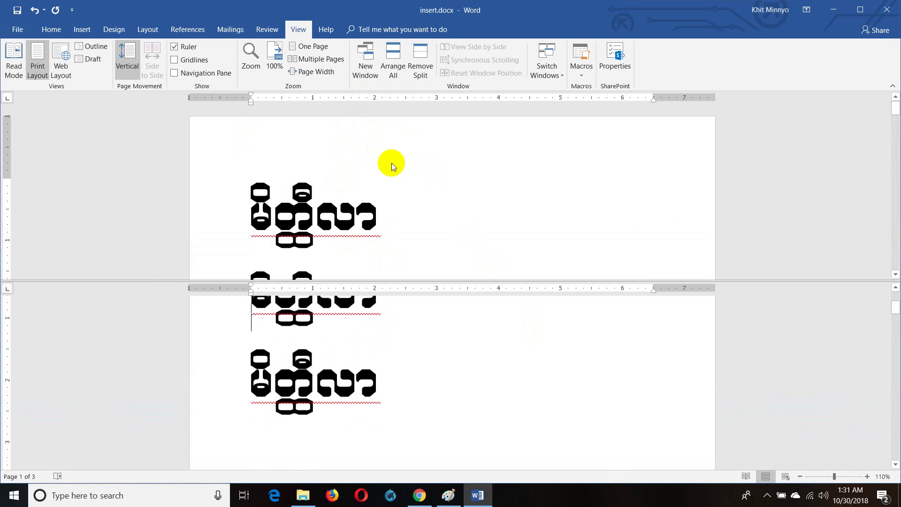
click(420, 88)
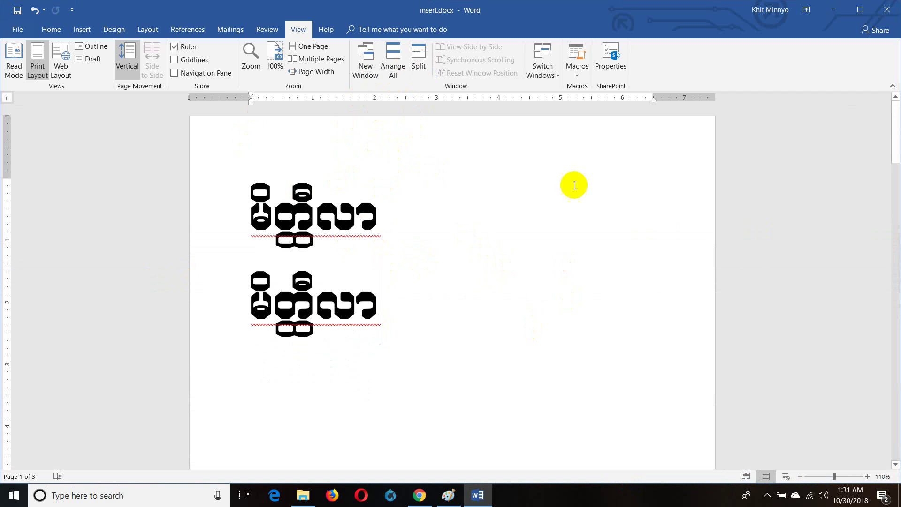
Add a blank paragraph after the second Burmese line, checking the Review tab and File page
click(267, 29)
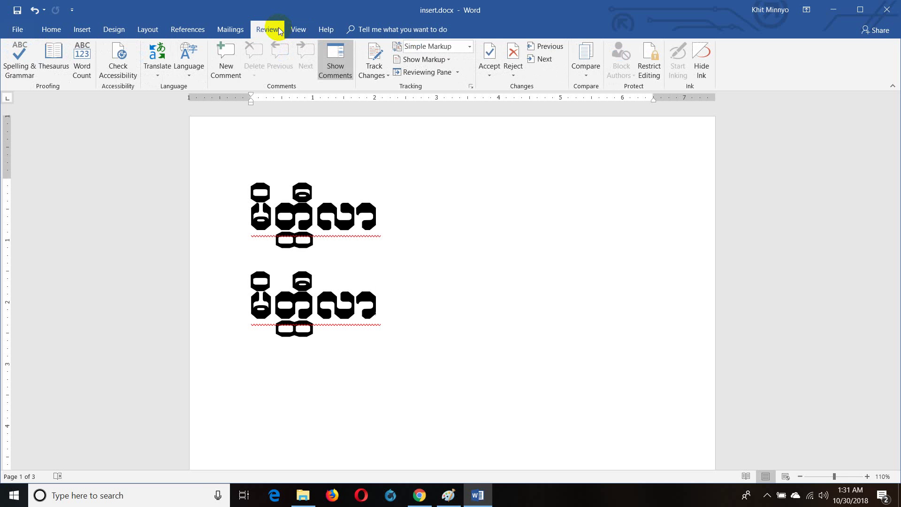
click(17, 29)
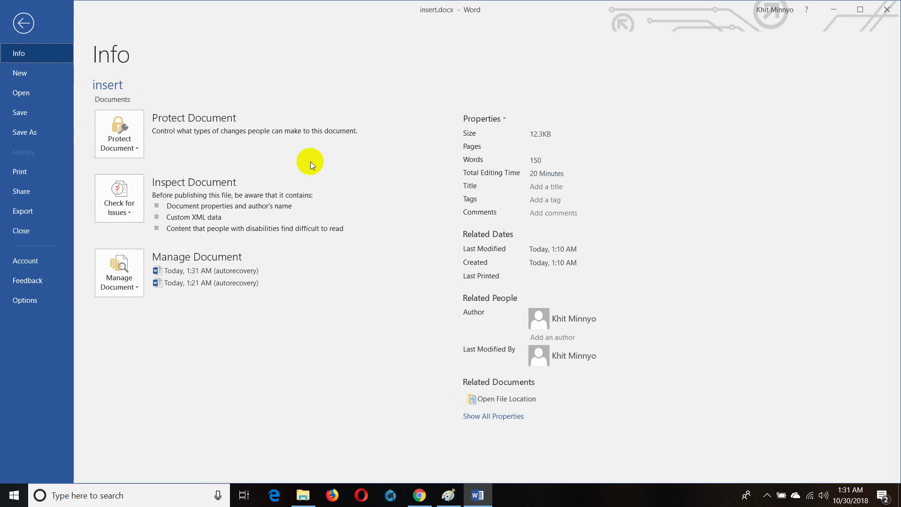
click(24, 23)
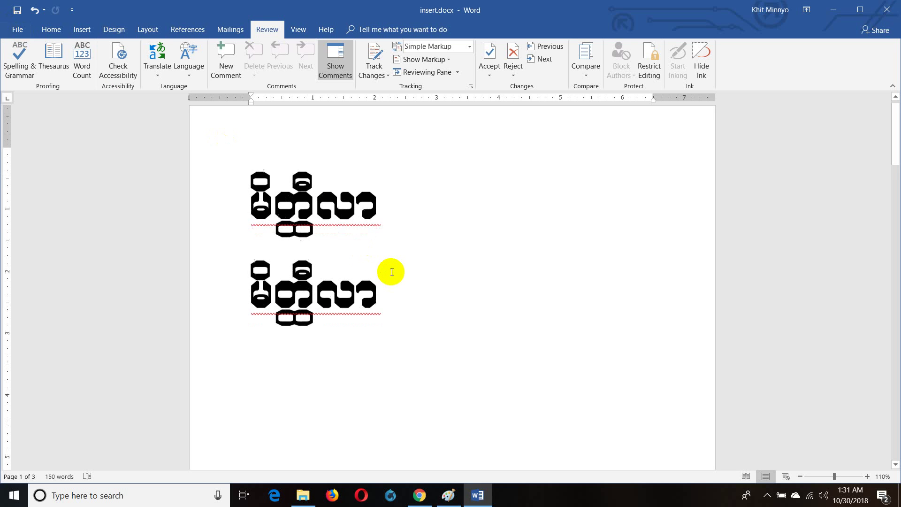
key(Return)
key(Return)
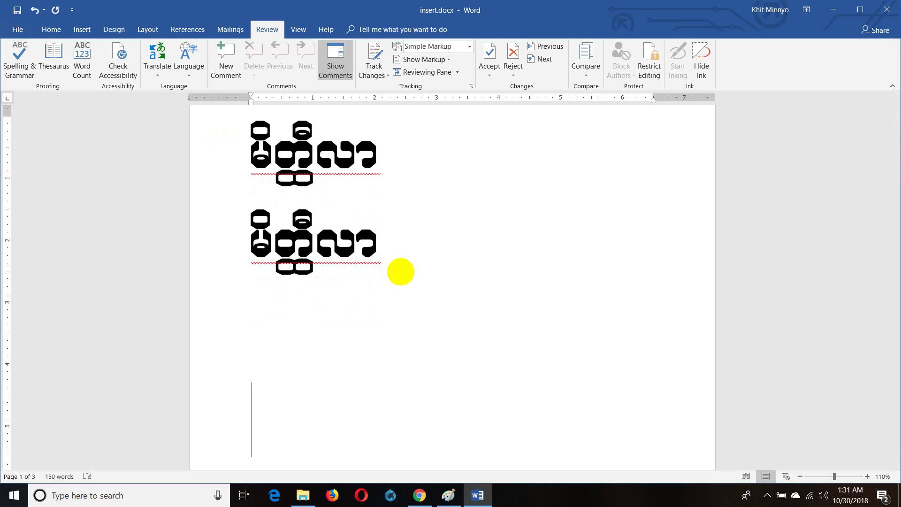
click(18, 29)
click(23, 23)
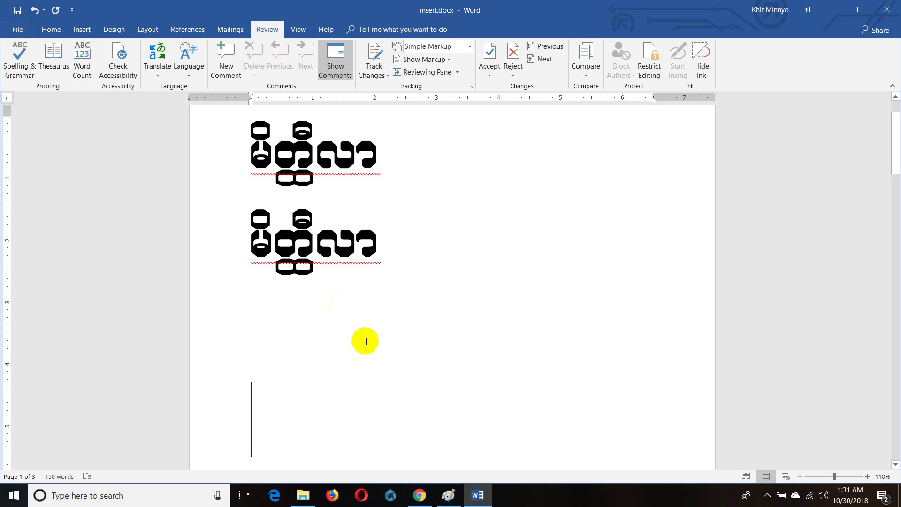
scroll(366, 344, down, 1)
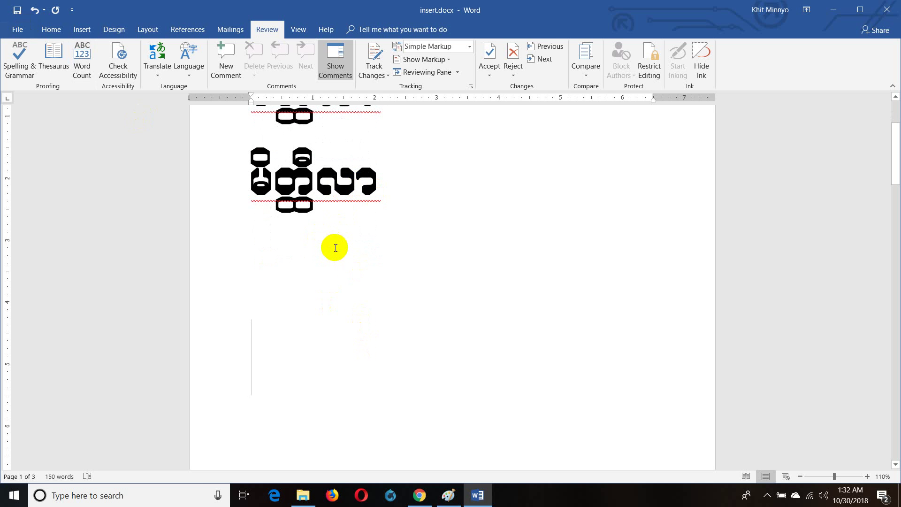
Test-type ေ on the blank line, then overwrite the second word's last character with ေလ
text(ေ)
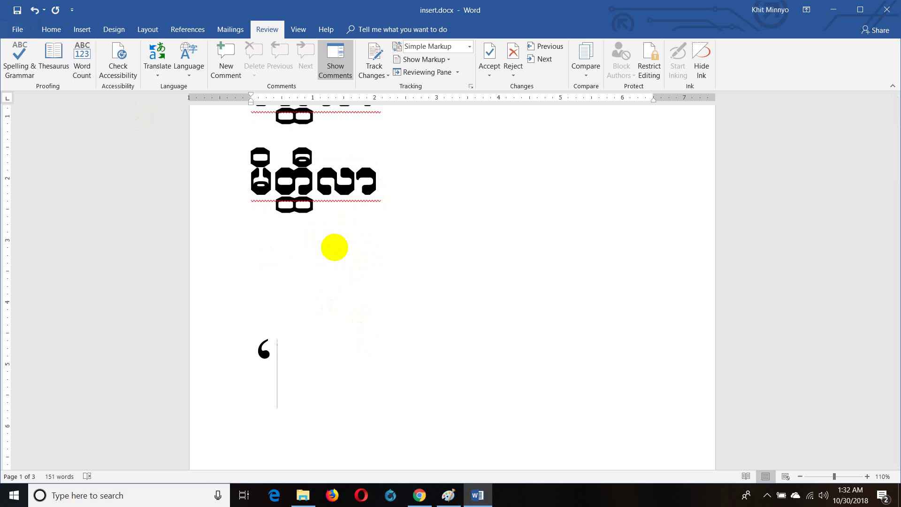
key(BackSpace)
text(ေ)
key(BackSpace)
drag(360, 181, 374, 183)
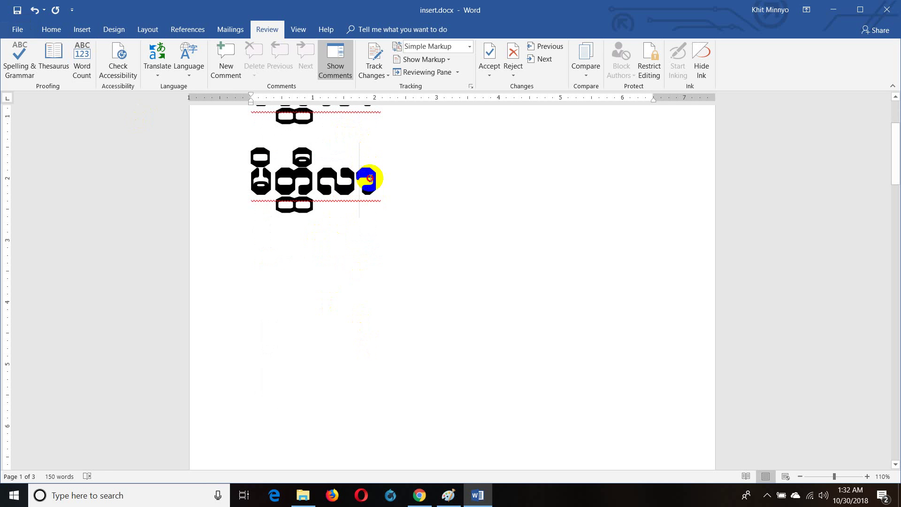
text(V)
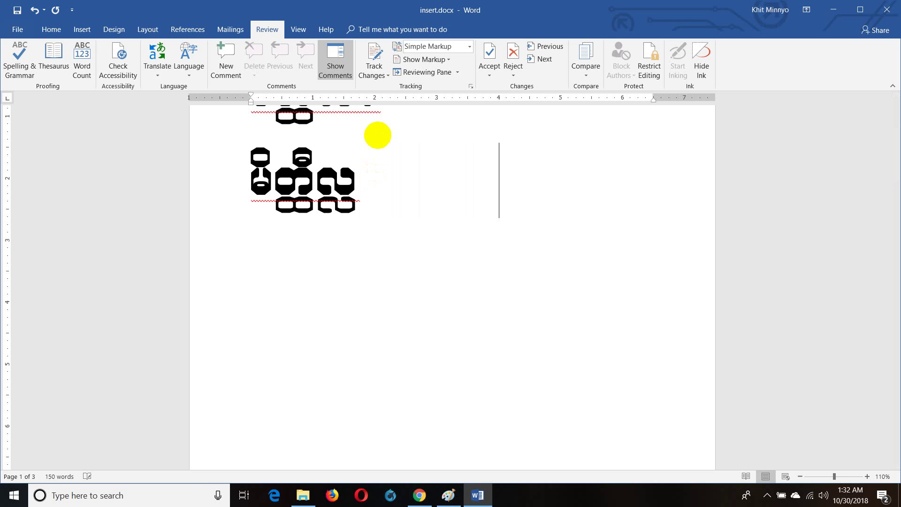
text(             ေလ)
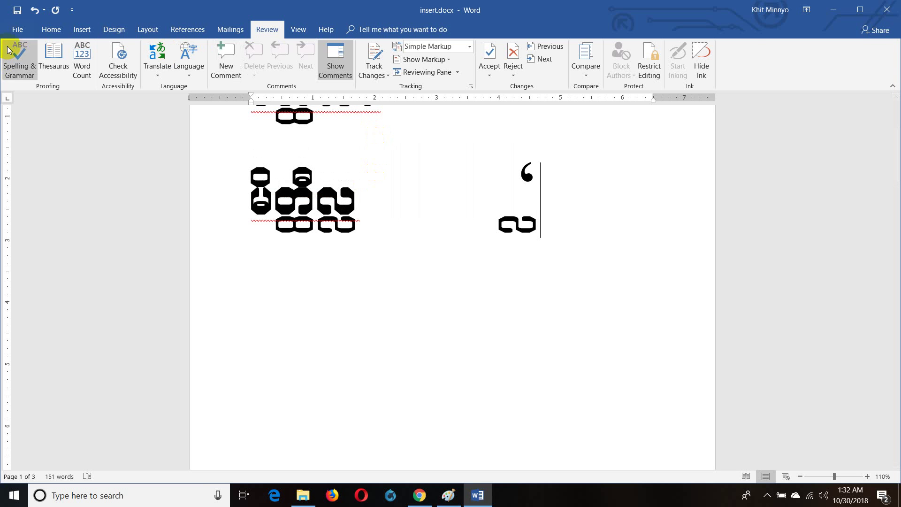
Uncheck 'Straight quotes with smart quotes' under AutoFormat As You Type, then type 3333
click(31, 29)
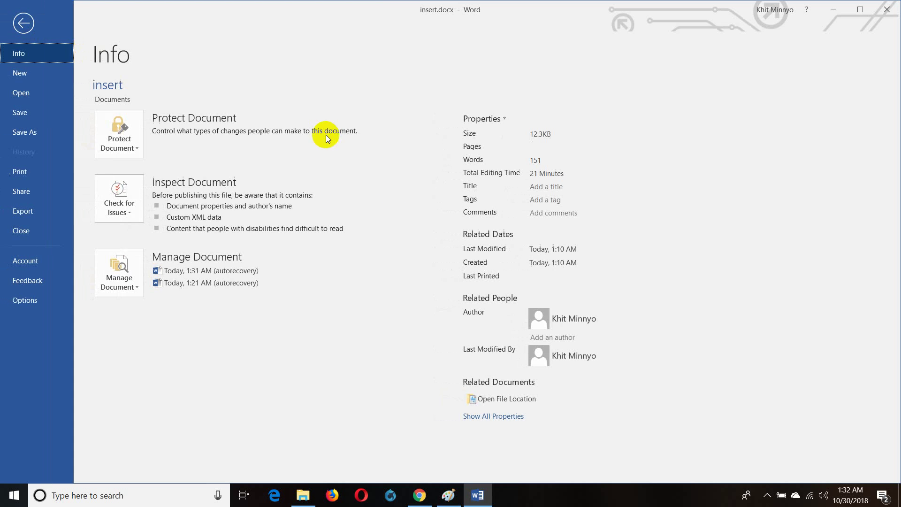
click(22, 24)
click(51, 31)
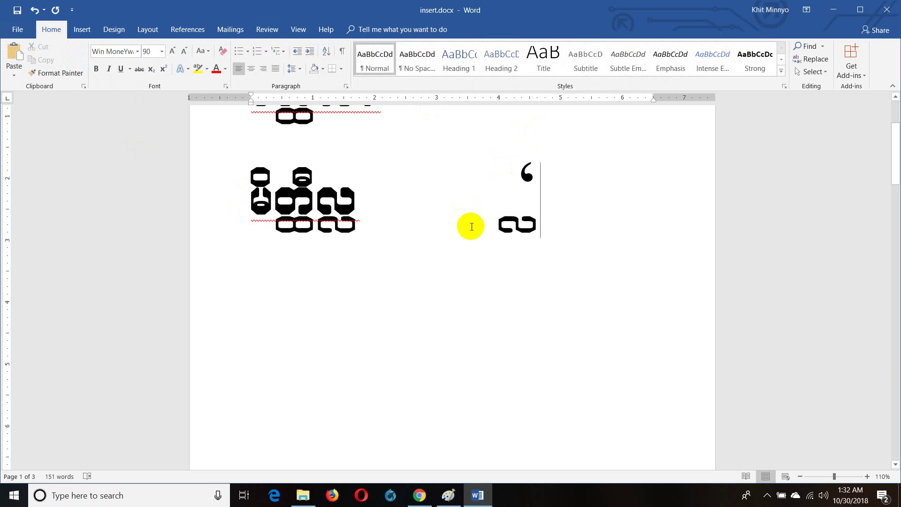
key(alt)
key(i)
key(s)
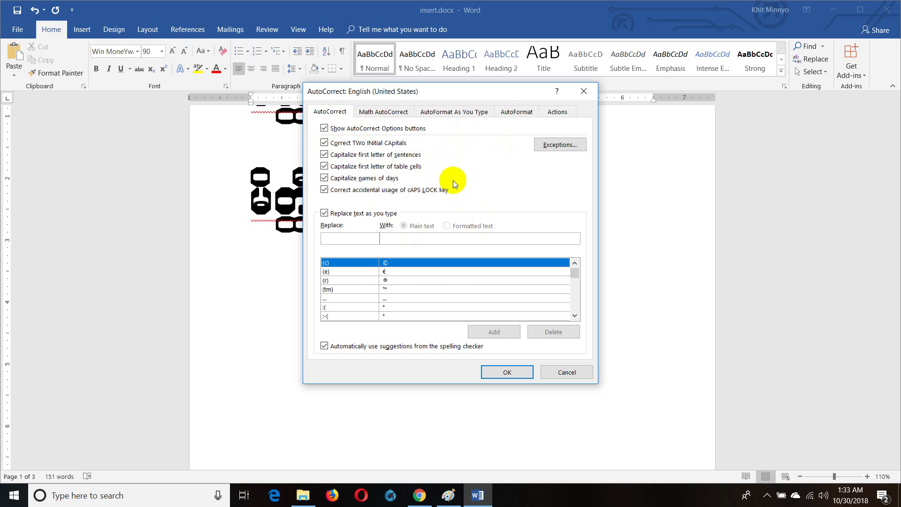
click(467, 112)
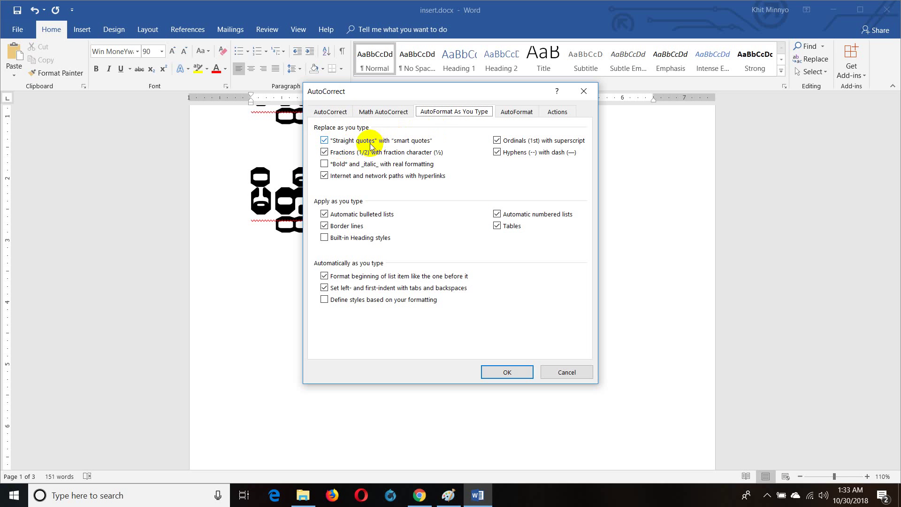
click(324, 140)
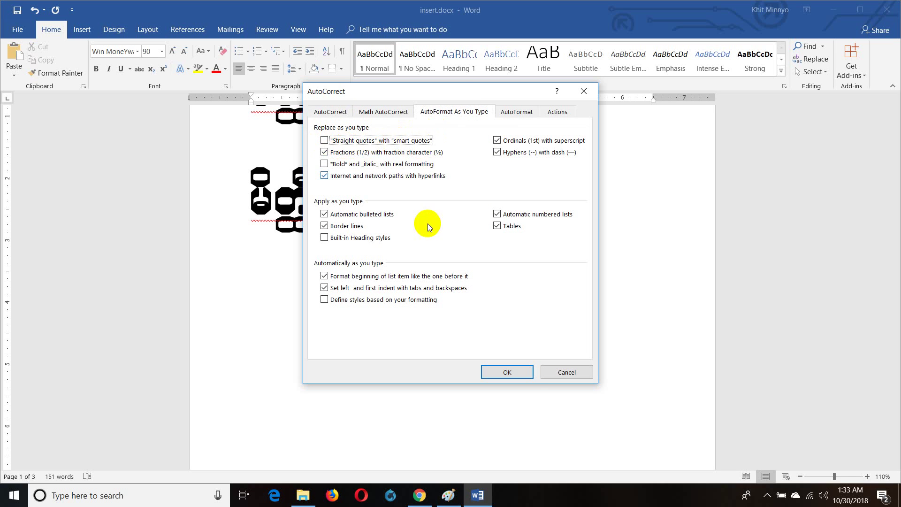
click(532, 372)
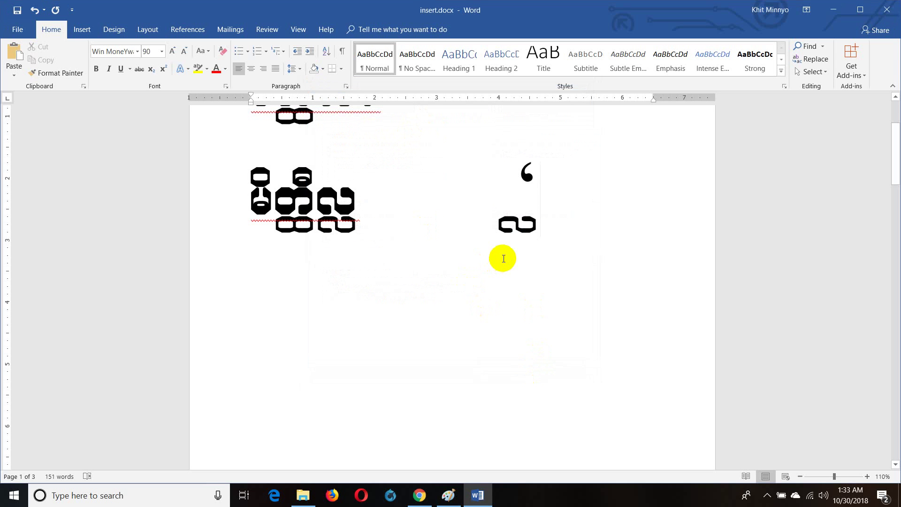
text(3333)
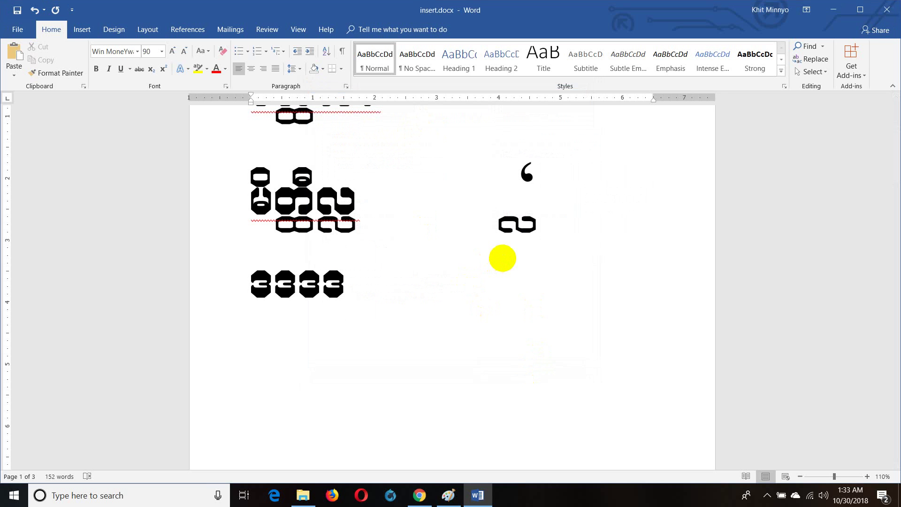
Reopen AutoCorrect and verify smart quotes stay unchecked on AutoFormat As You Type
key(alt+t)
key(a)
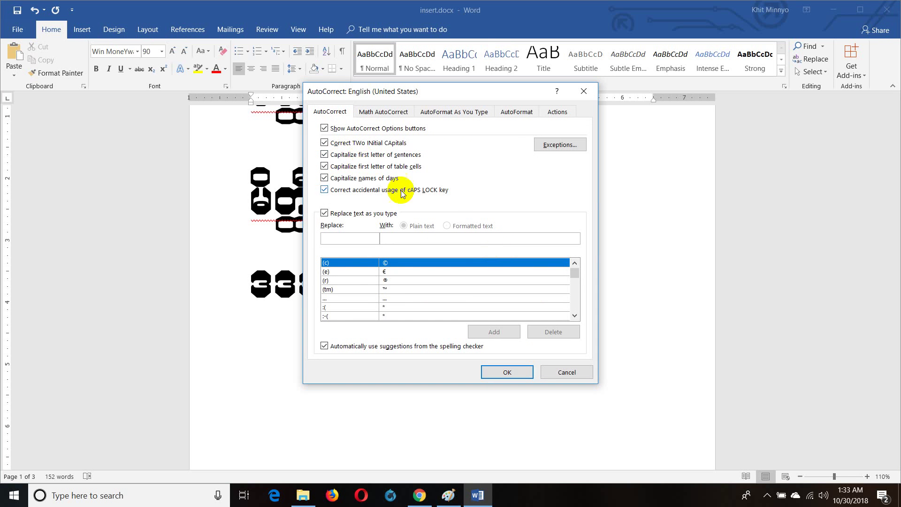
click(453, 112)
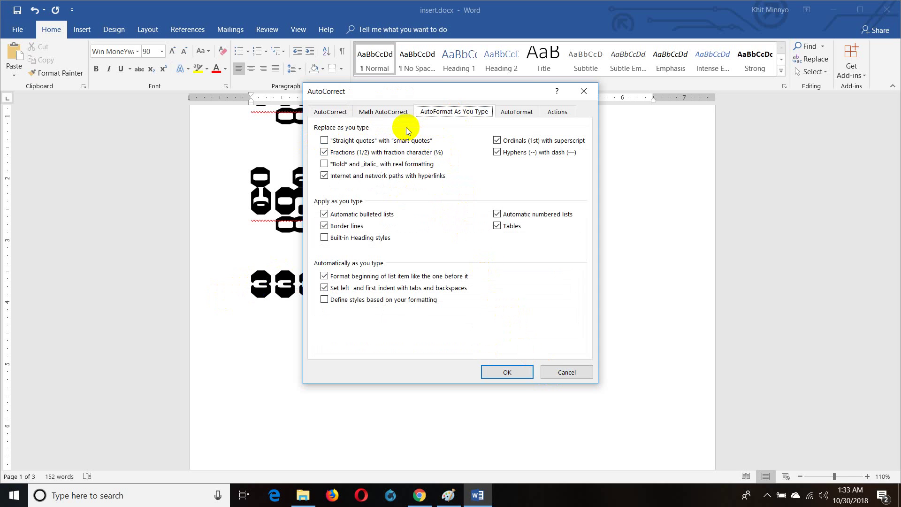
click(509, 371)
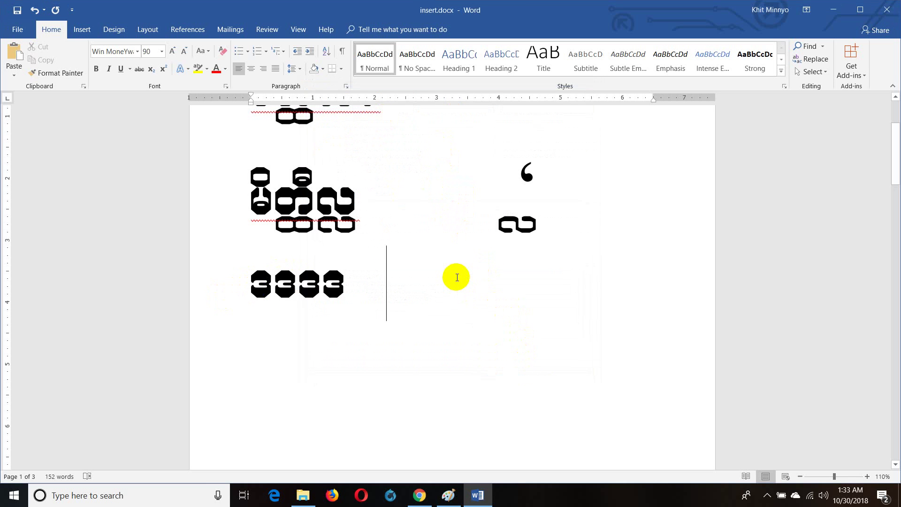
Type ေခခှနု on a new line below the Burmese digits
key(Return)
text(ေ)
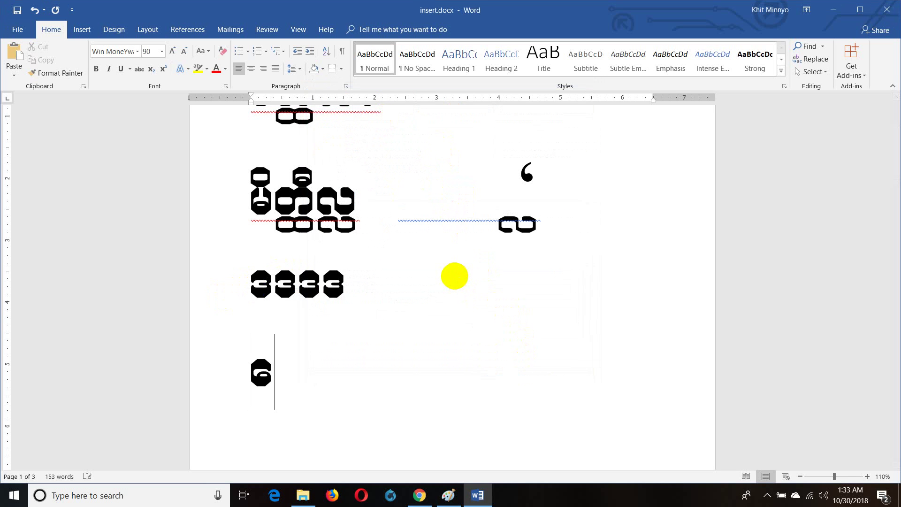
text(ခခှနု)
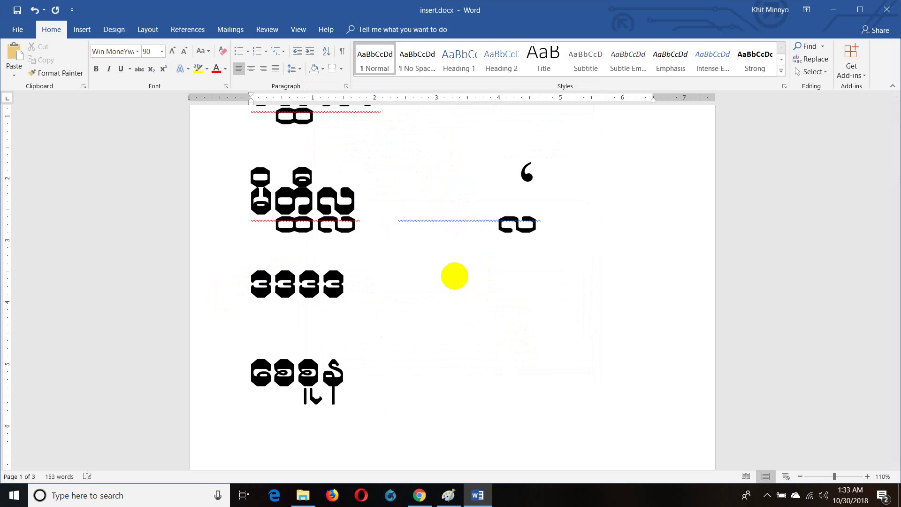
scroll(395, 294, down, 2)
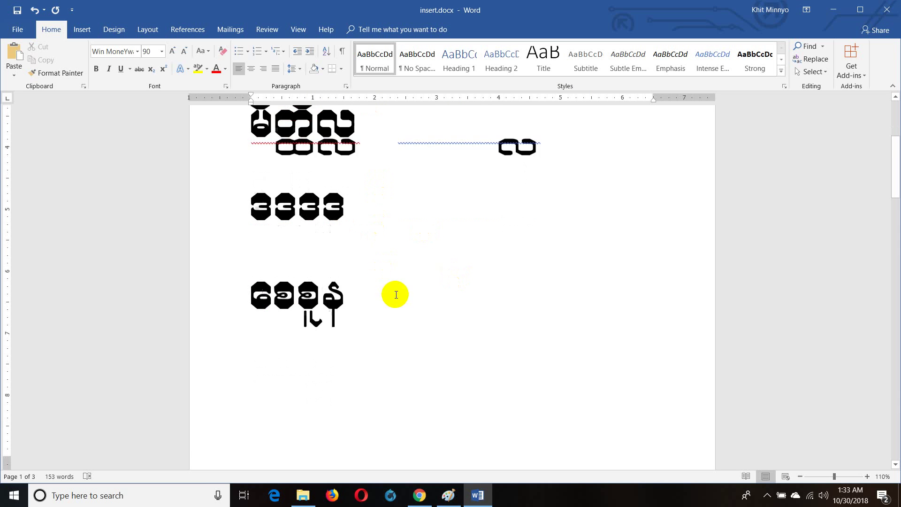
scroll(415, 328, down, 3)
scroll(414, 327, down, 3)
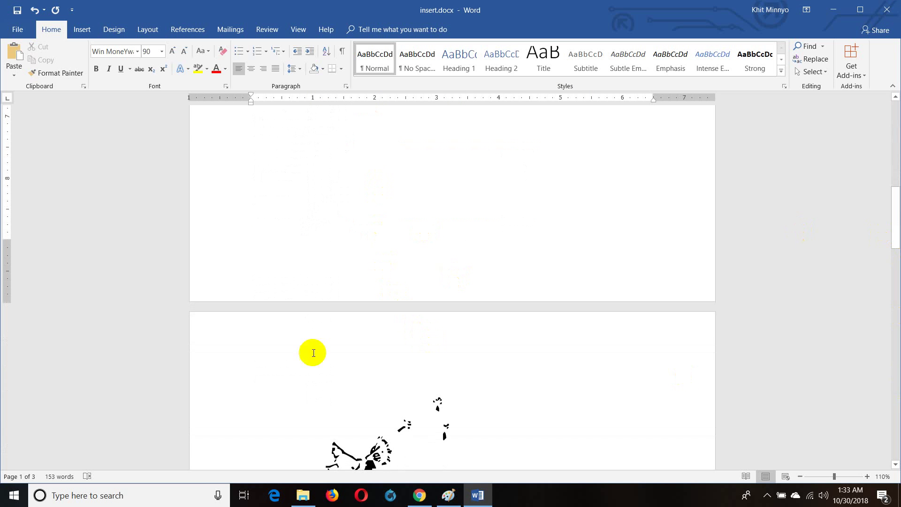
scroll(253, 374, down, 4)
scroll(396, 392, down, 4)
scroll(396, 392, down, 3)
scroll(397, 393, down, 2)
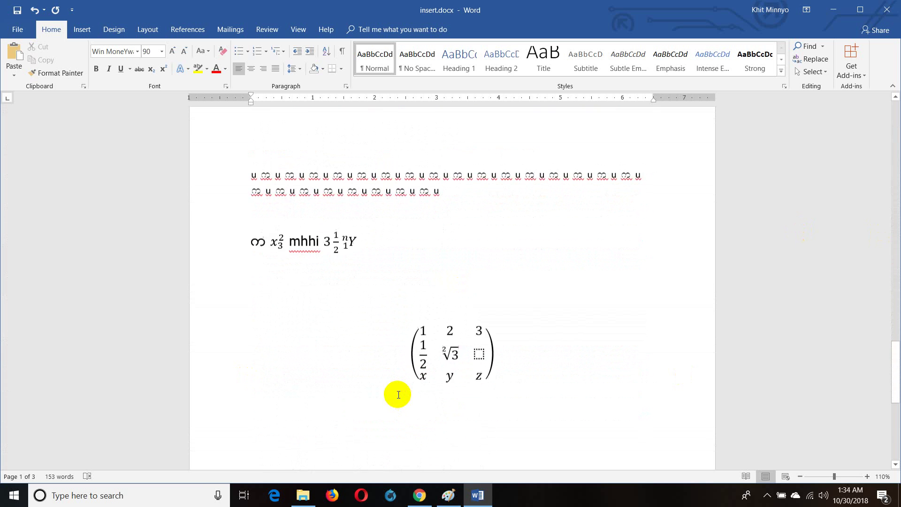
scroll(398, 394, down, 3)
scroll(398, 394, down, 2)
scroll(397, 393, up, 2)
scroll(398, 392, up, 5)
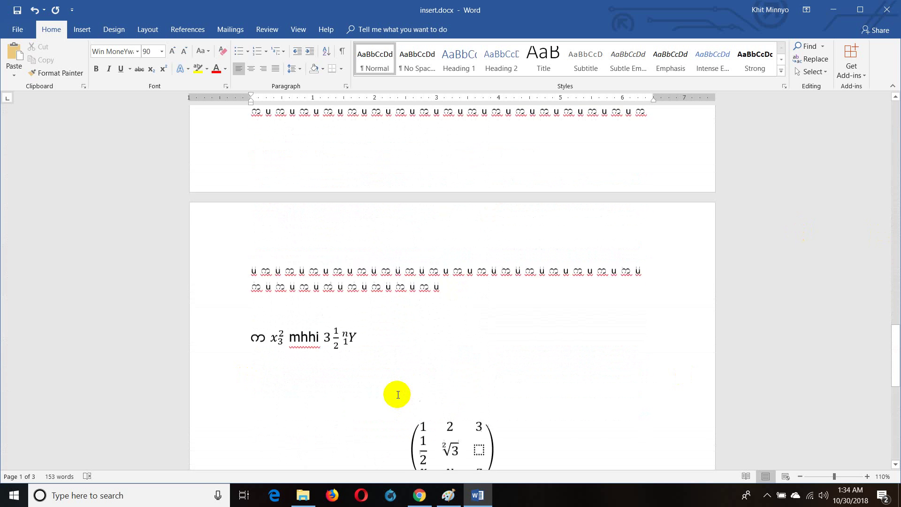
scroll(398, 390, up, 3)
scroll(451, 436, down, 1)
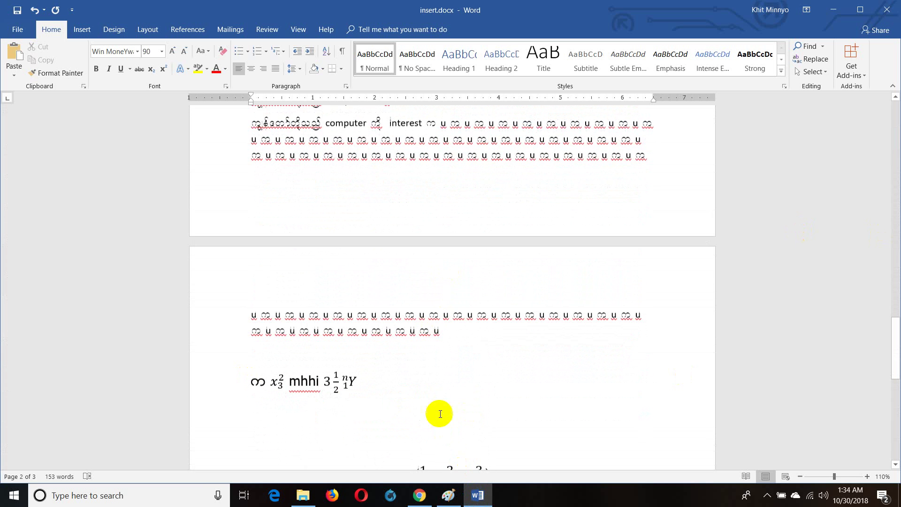
scroll(428, 302, down, 3)
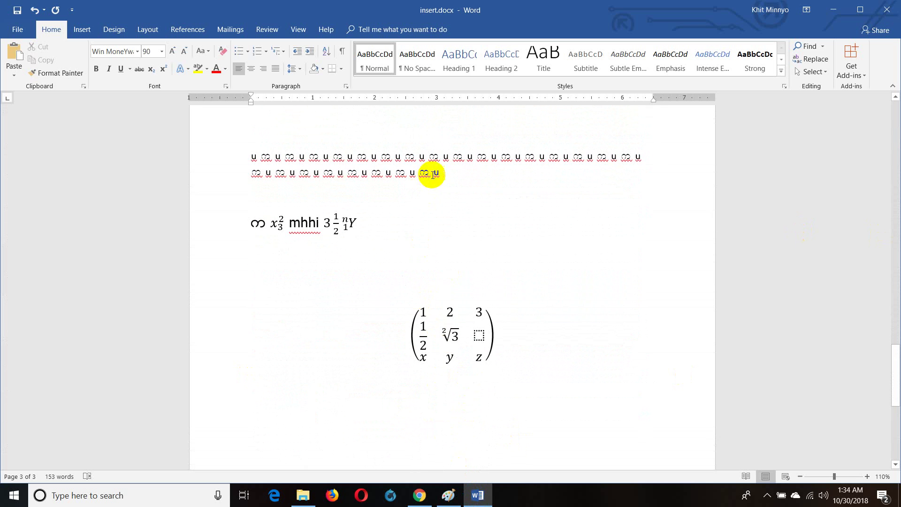
Put 'apple' on its own line, removing the stray u, and go to File
click(434, 172)
key(Return)
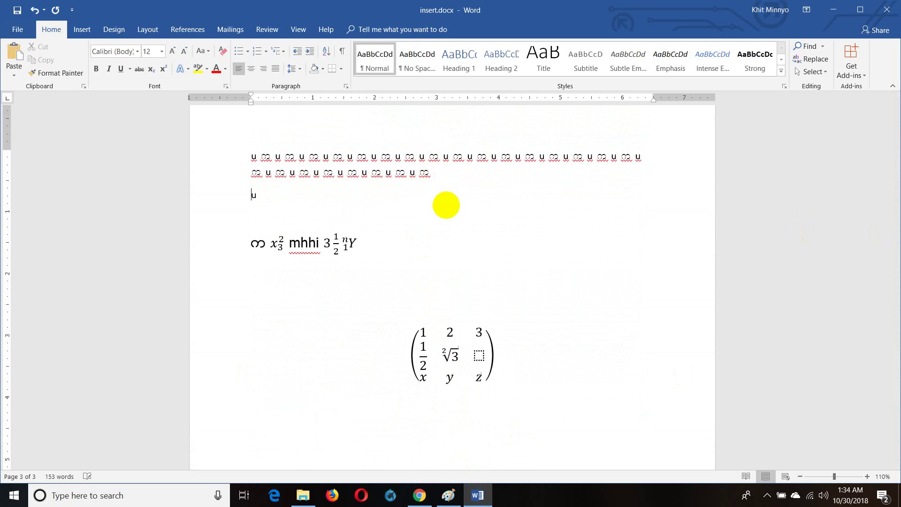
key(Return)
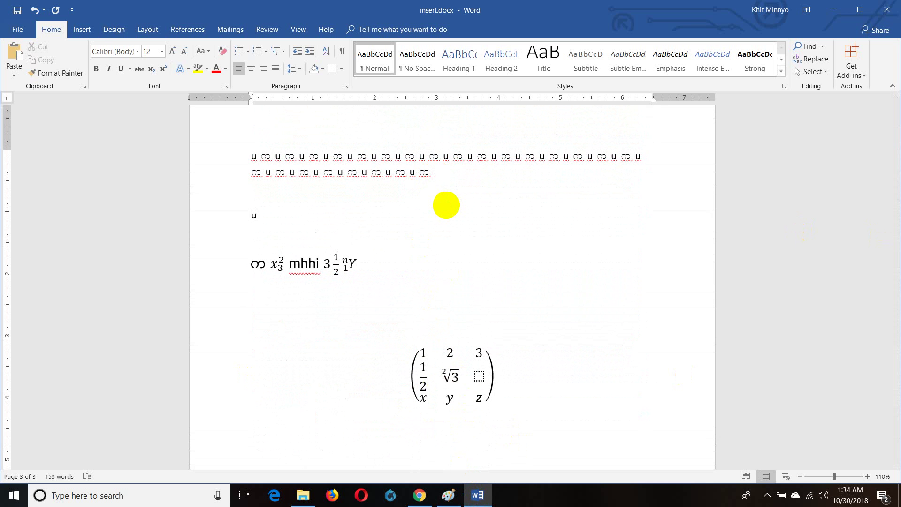
key(Delete)
text(apple)
click(251, 216)
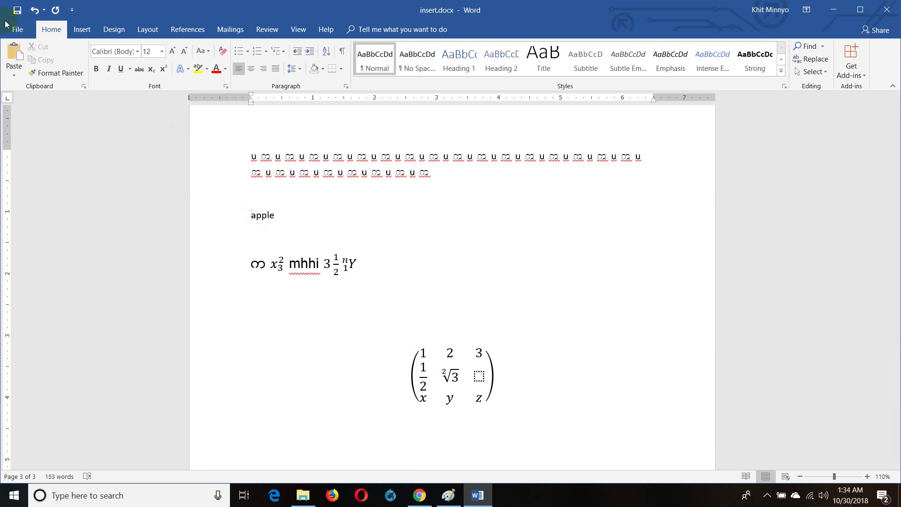
click(17, 30)
Start a new blank document and type 'apple', which Word auto-capitalizes to 'Apple'
click(23, 73)
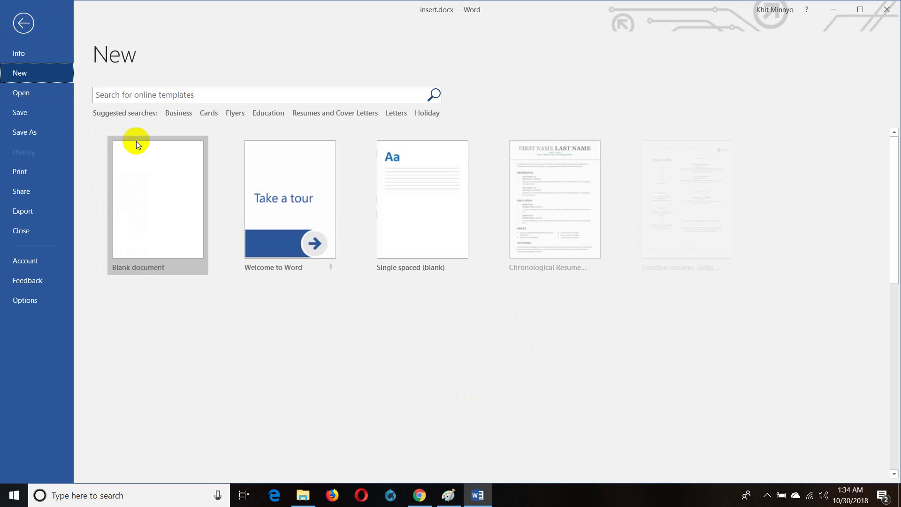
click(146, 176)
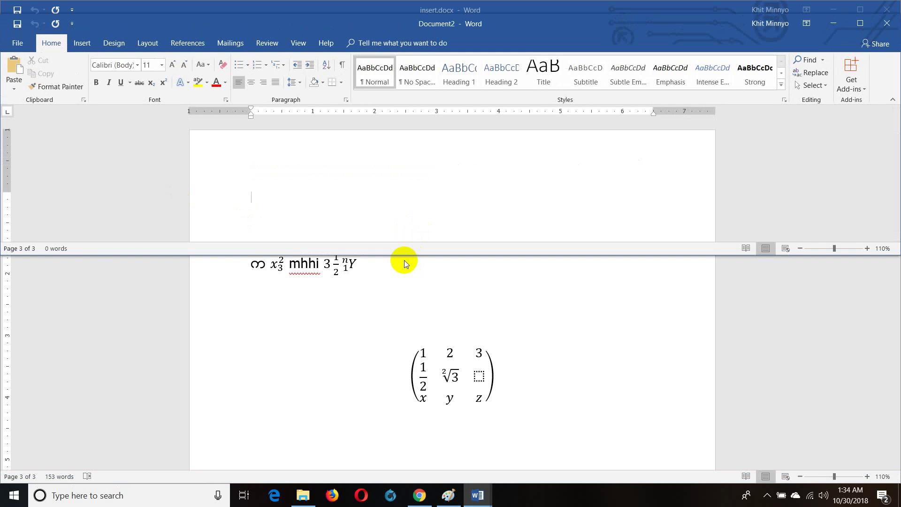
text(apple)
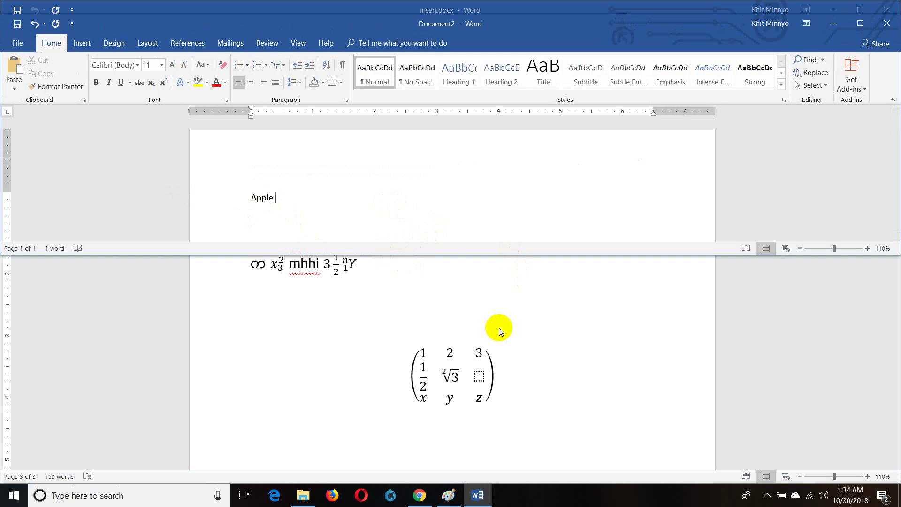
Close insert.docx without saving and stretch the Document2 window to full screen height
click(364, 367)
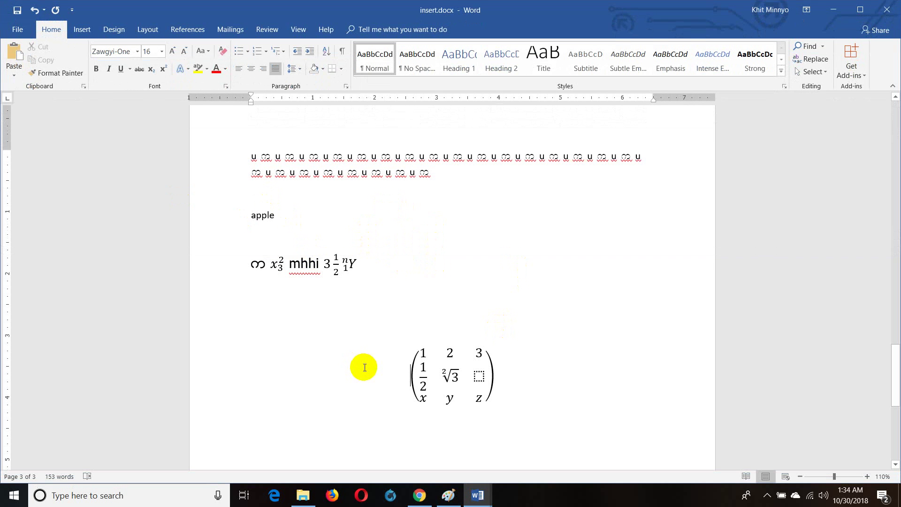
click(295, 33)
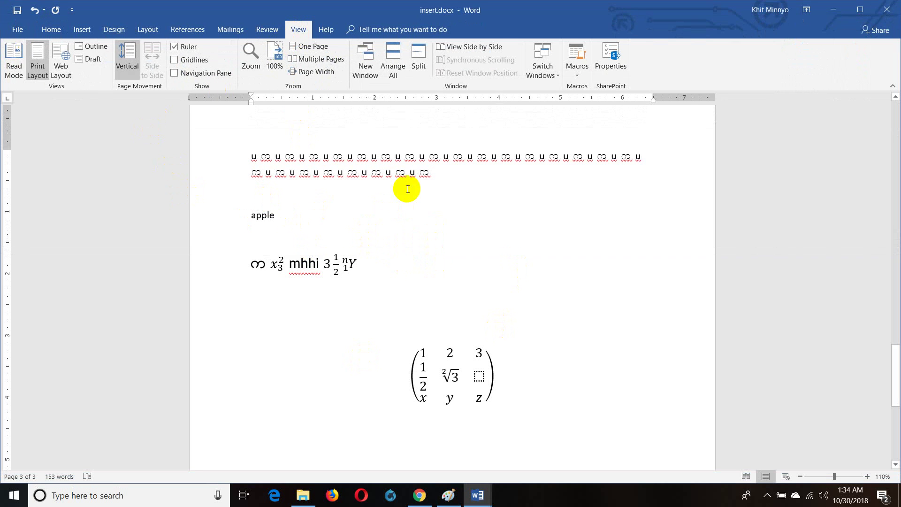
click(886, 9)
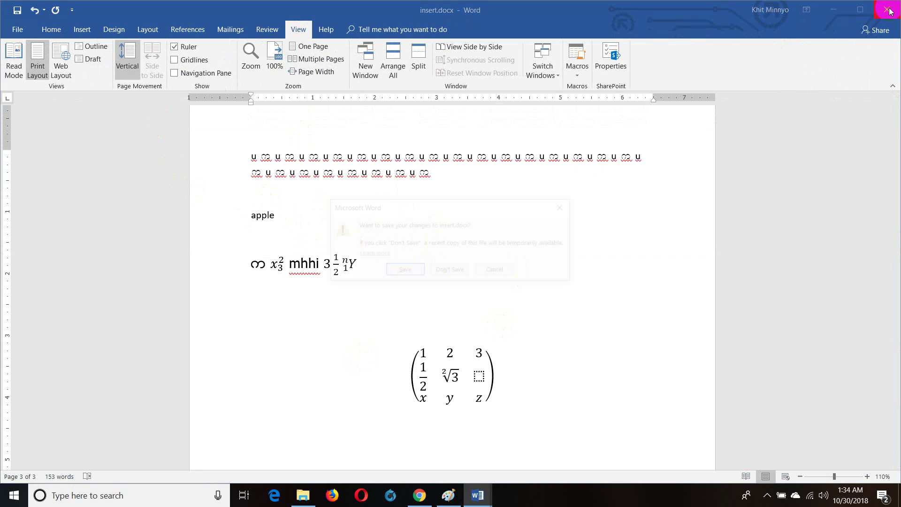
click(443, 271)
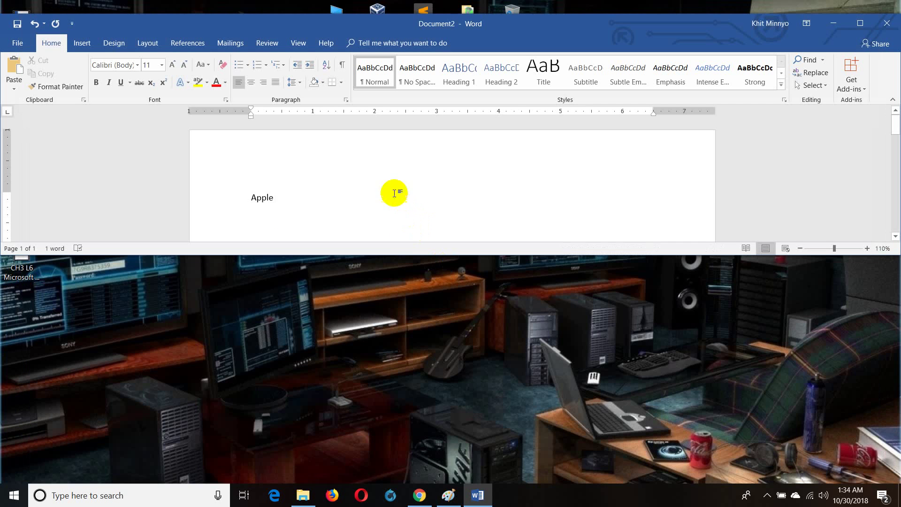
drag(412, 256, 422, 483)
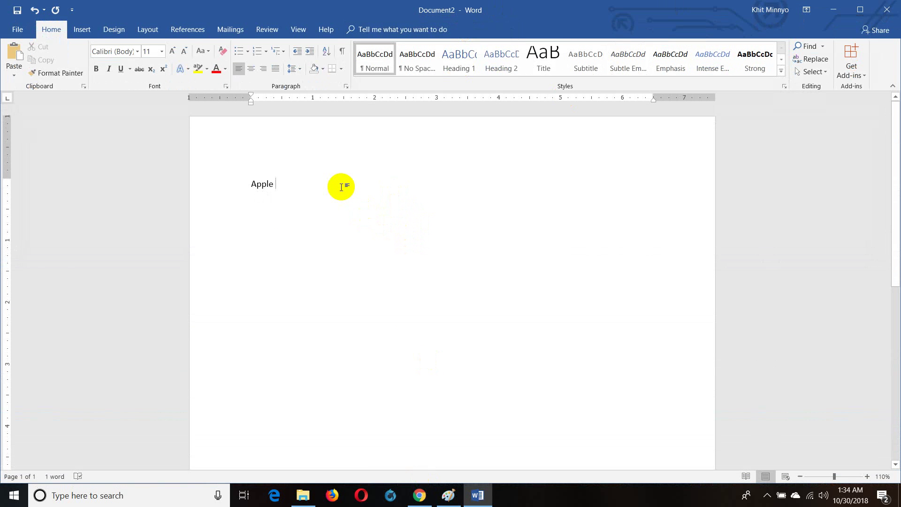
Type 'orange' on a new line below Apple and undo its automatic capital
text(a)
key(BackSpace)
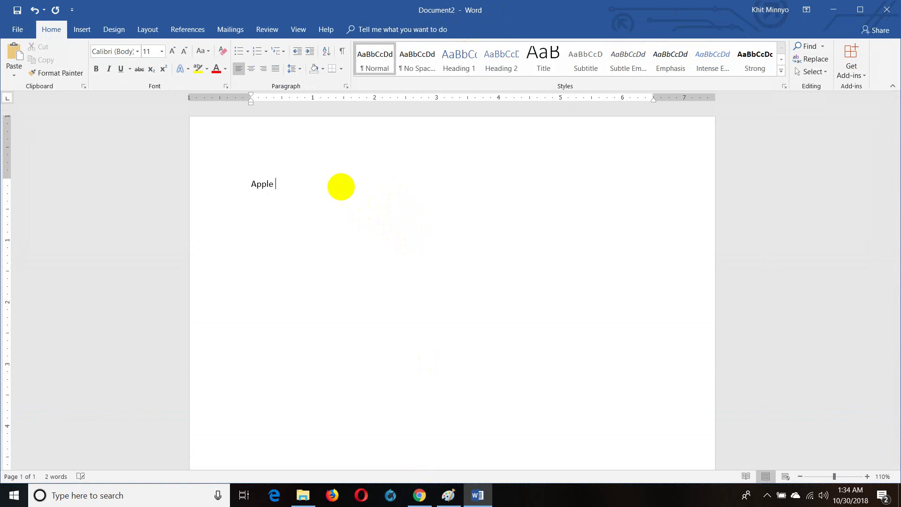
key(Return)
text(ora)
text(nge)
key(ctrl+z)
Uncheck 'Capitalize first letter of sentences' in AutoCorrect and apply the change
key(alt)
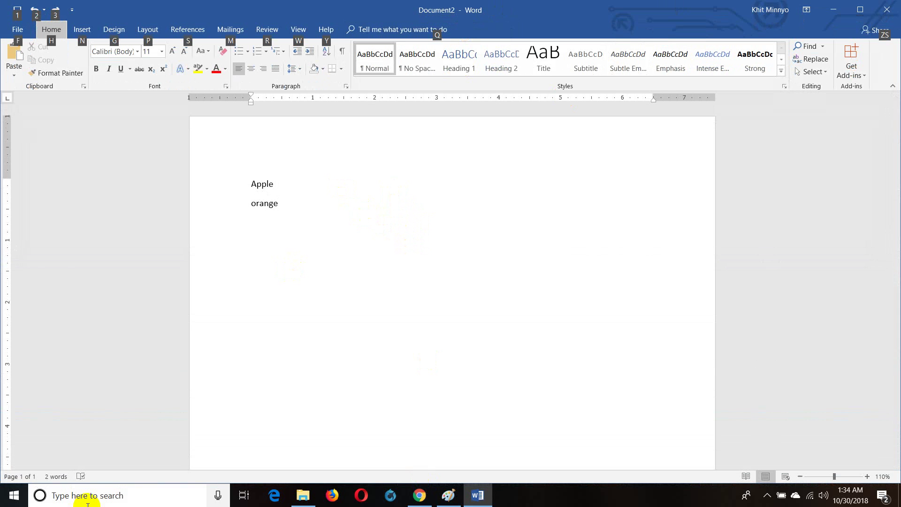
key(t)
key(a)
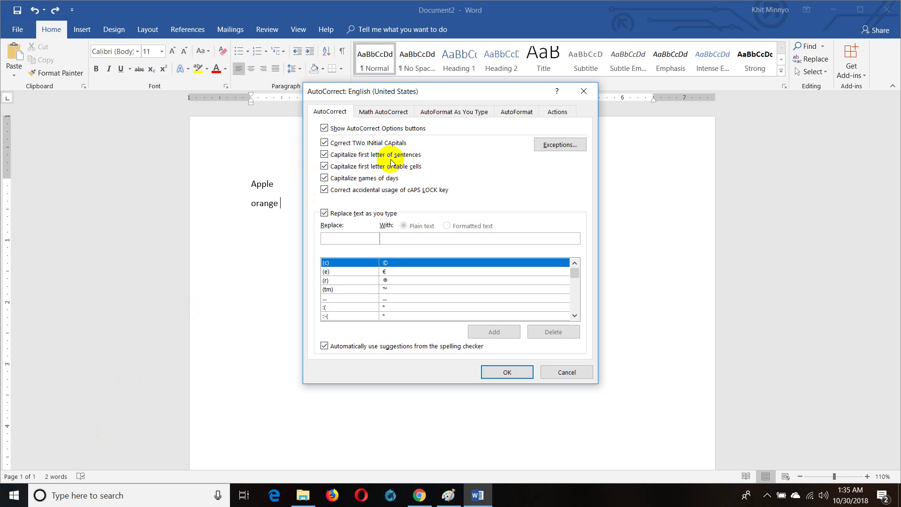
click(325, 156)
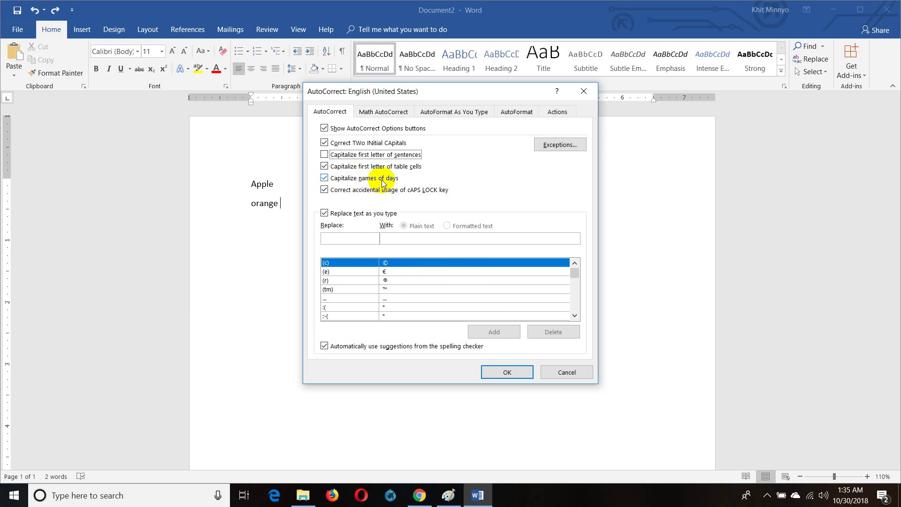
click(502, 359)
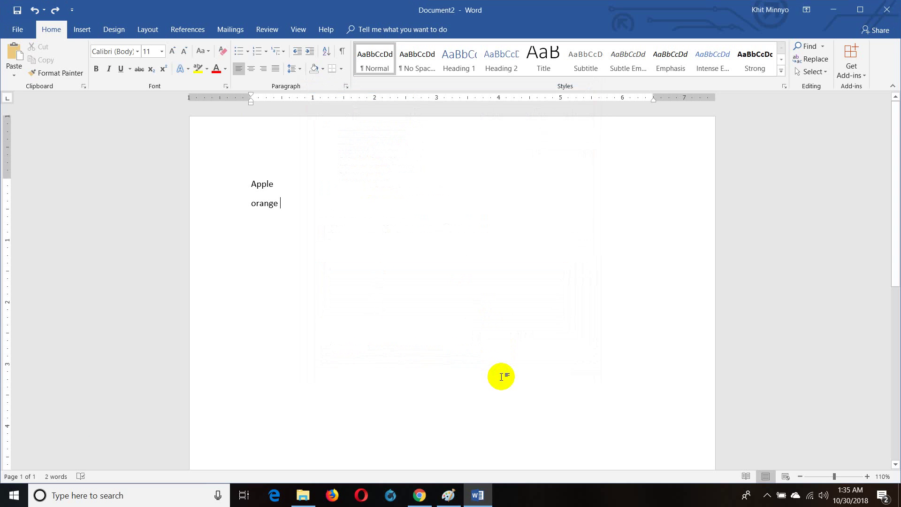
Add lowercase 'apple orange' on a new line, then switch to Win MoneYwar and type '33'
key(Return)
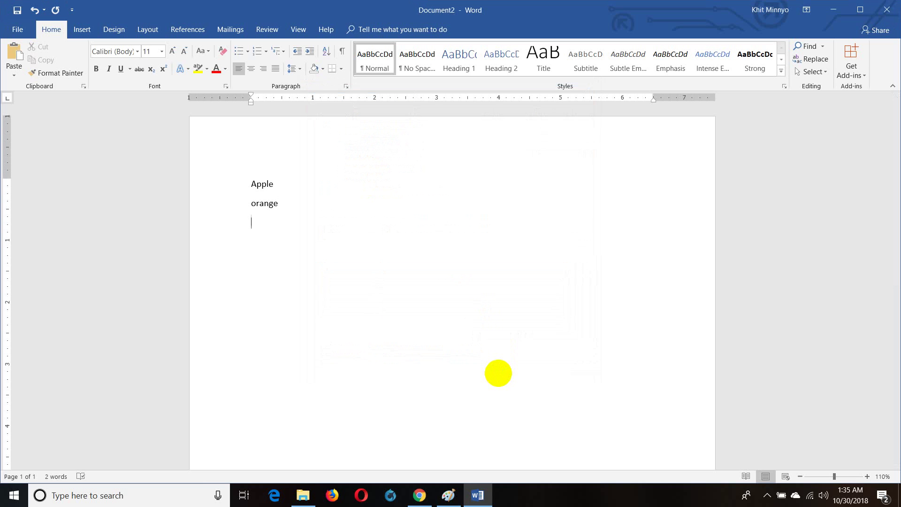
text(apple )
text(orange)
click(122, 51)
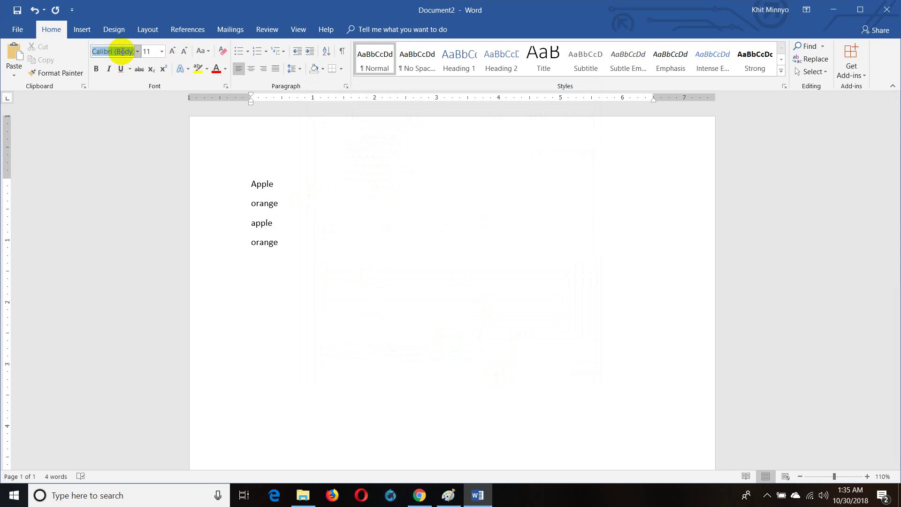
text(in MoneYwar)
key(Return)
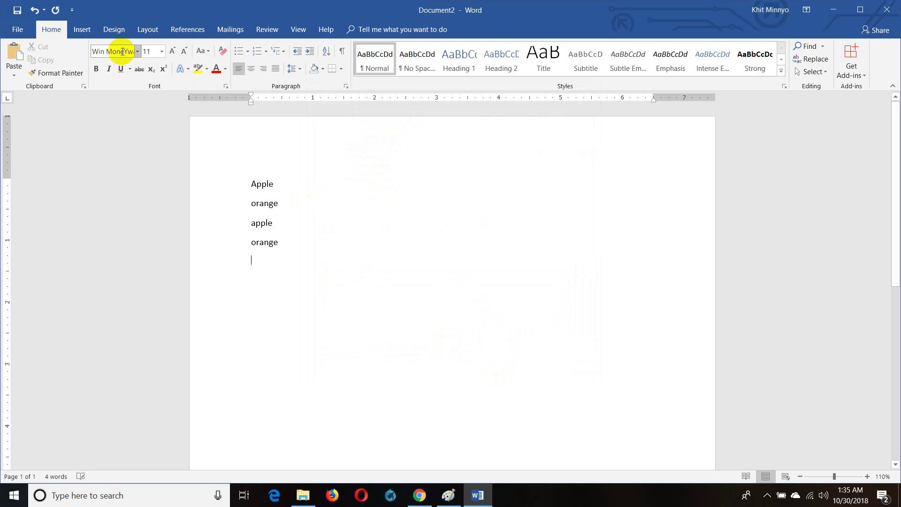
text(333)
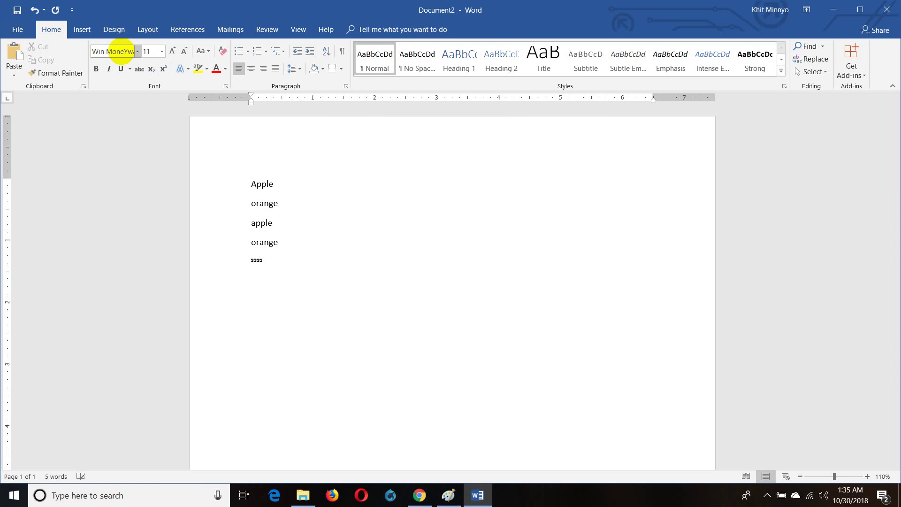